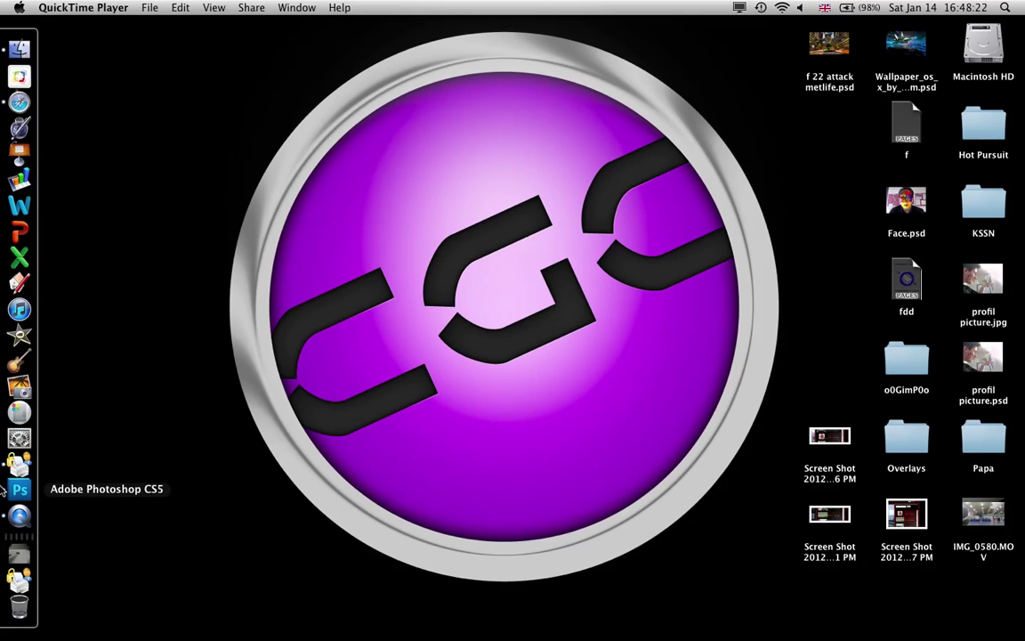
Bring up the finished OMIKRON FORCE badge and select its OMIKRON and FORCE text layers
left_click(2, 490)
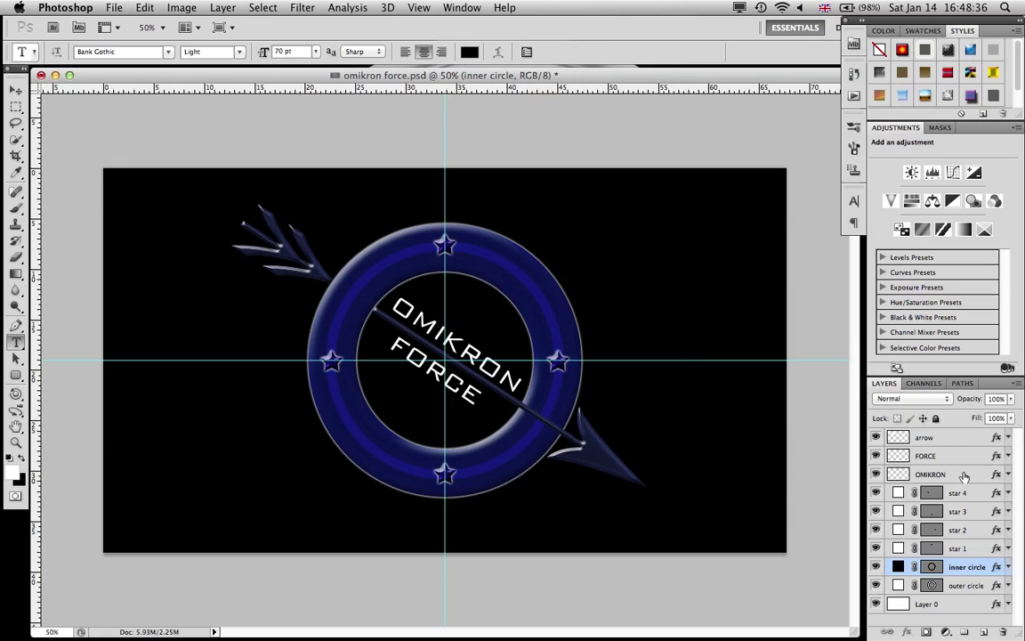
left_click(959, 470)
left_click(959, 458)
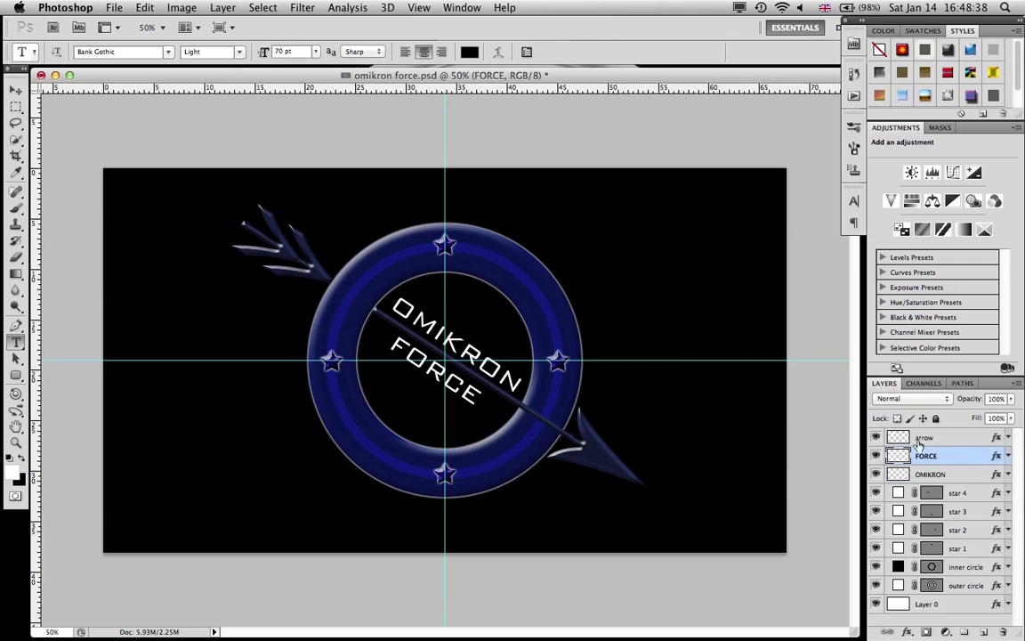
left_click(16, 90)
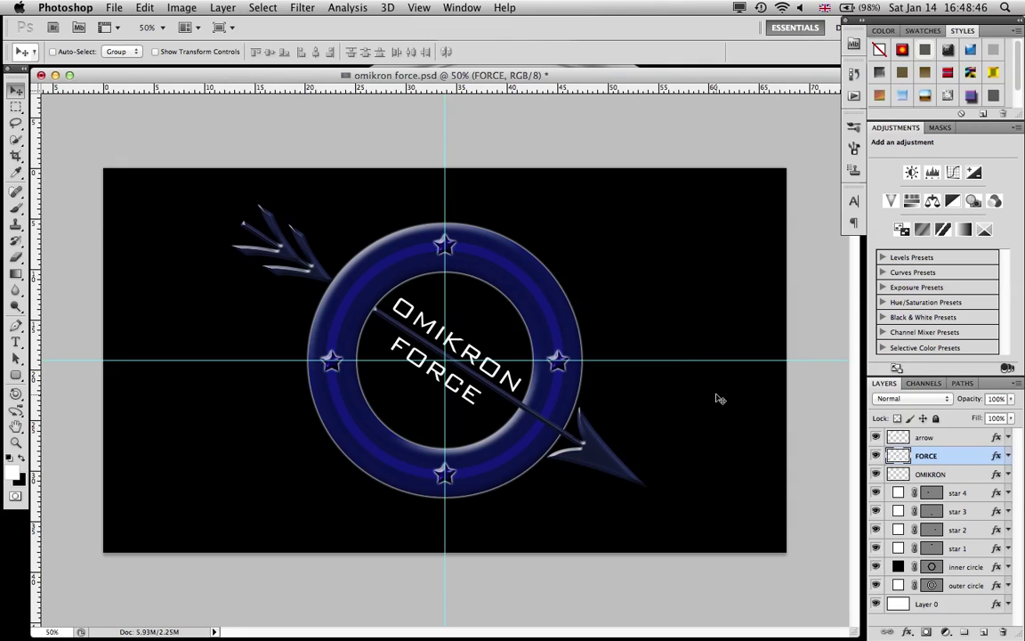
Create a new 1920×1080 document with a white background and fit it to the view
key("super+n")
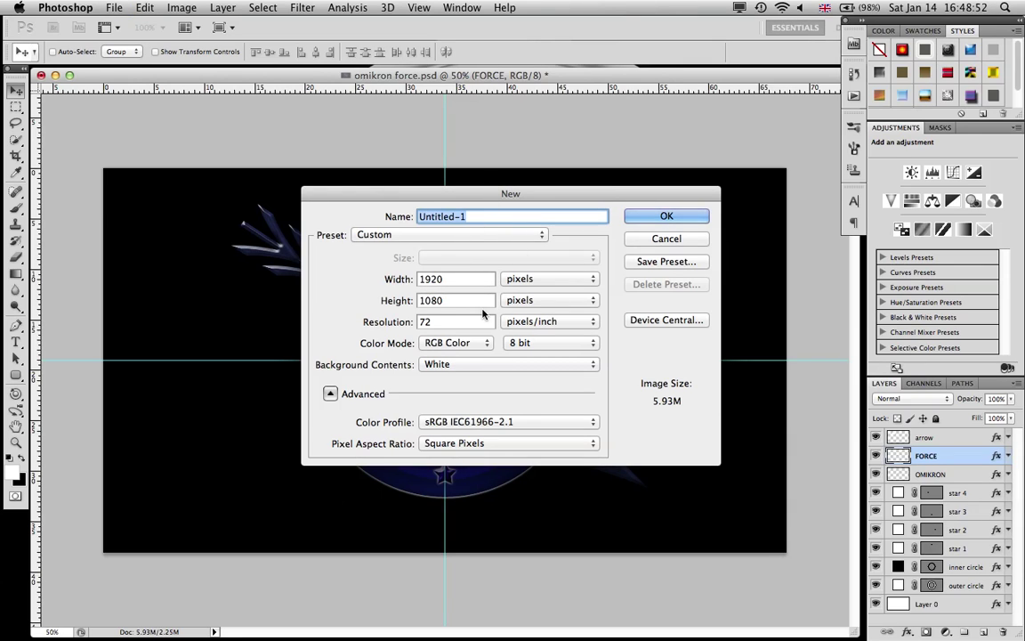
left_click(445, 366)
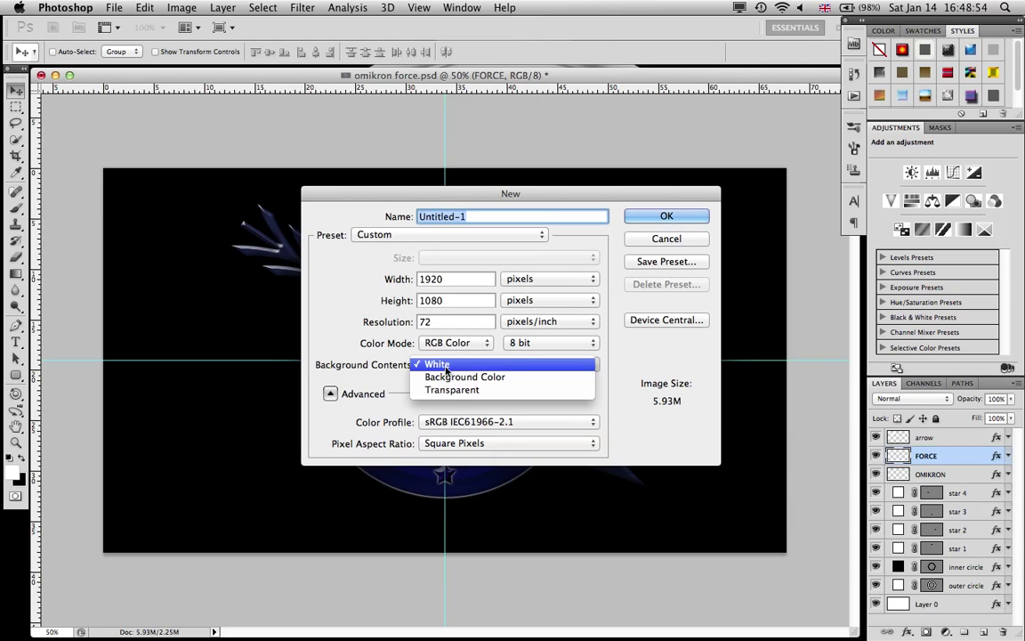
left_click(445, 366)
left_click(694, 215)
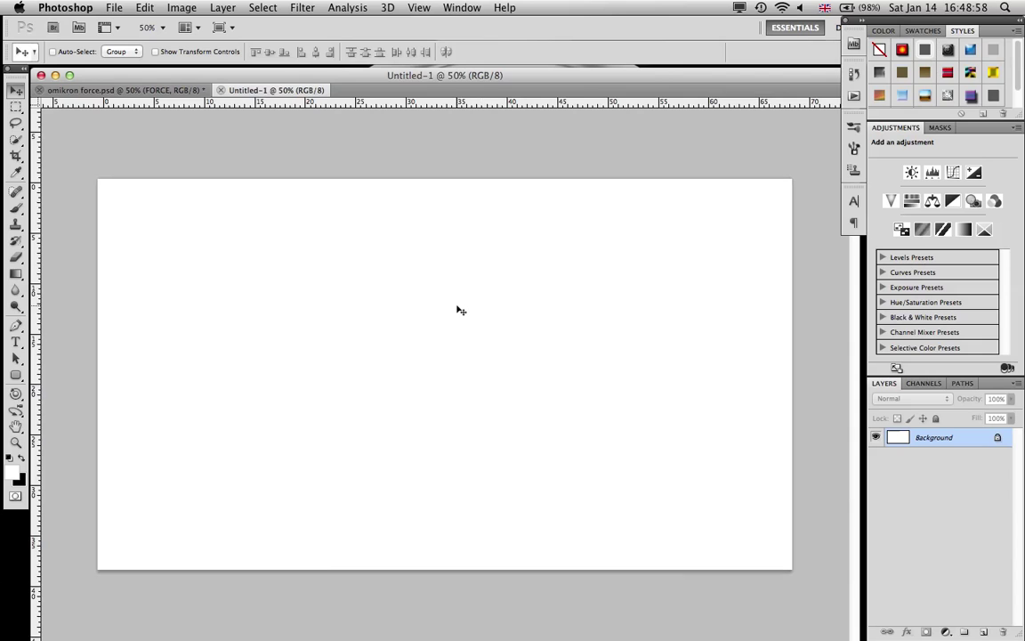
key("super+0")
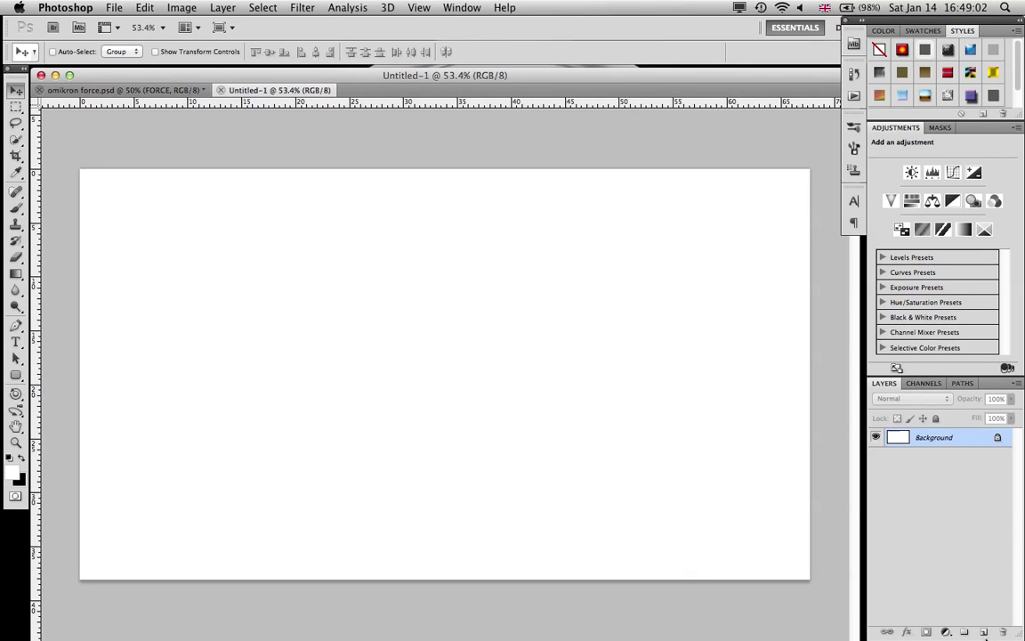
Add an empty layer and place horizontal and vertical guides crossing at the canvas centre
left_click(984, 632)
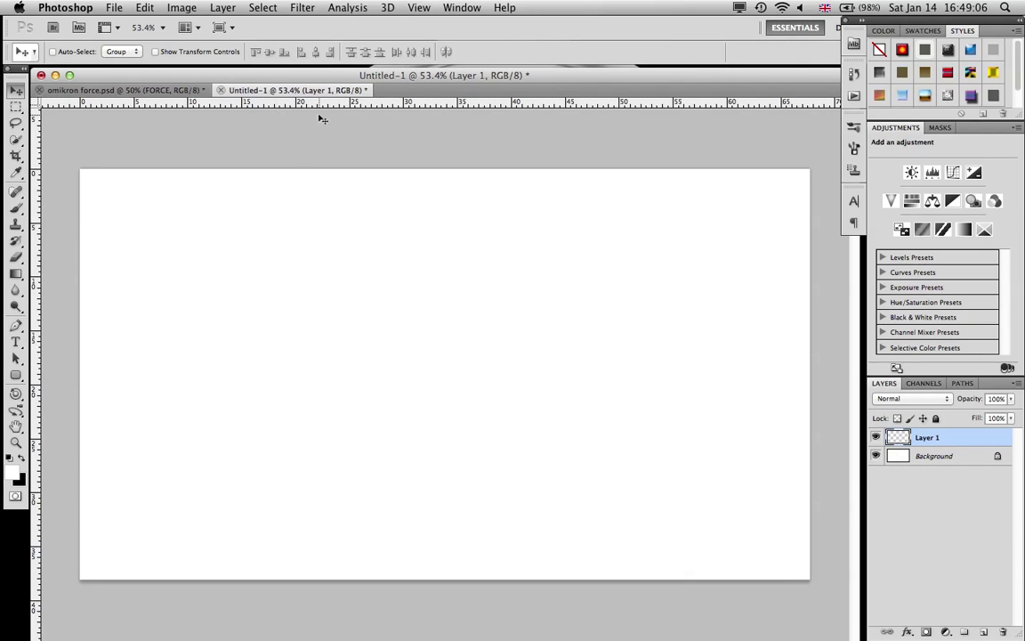
left_click_drag(317, 105, 298, 373)
left_click_drag(38, 313, 446, 279)
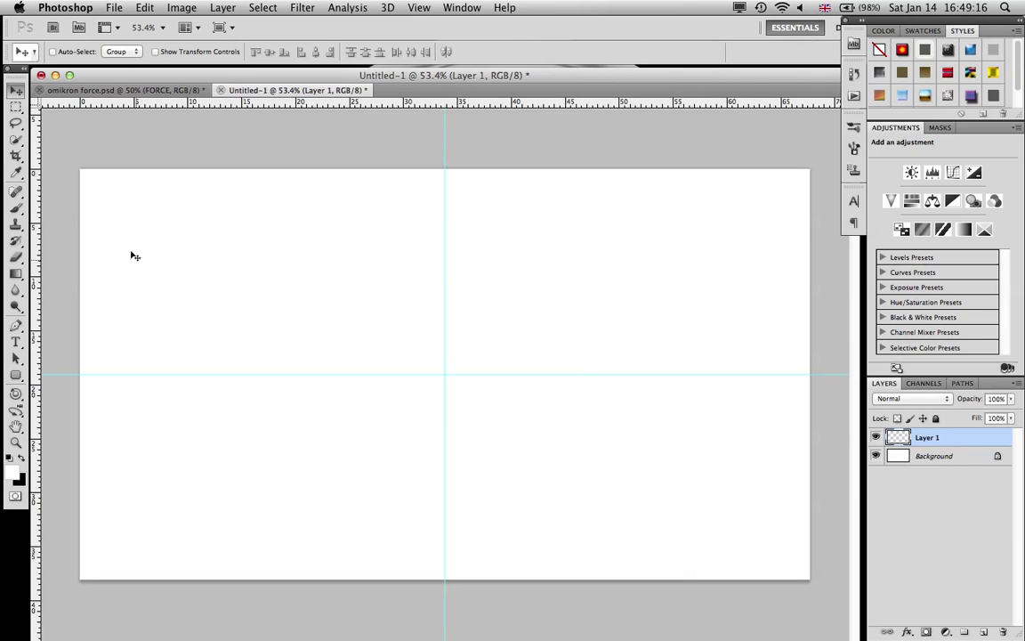
left_click_drag(15, 375, 61, 445)
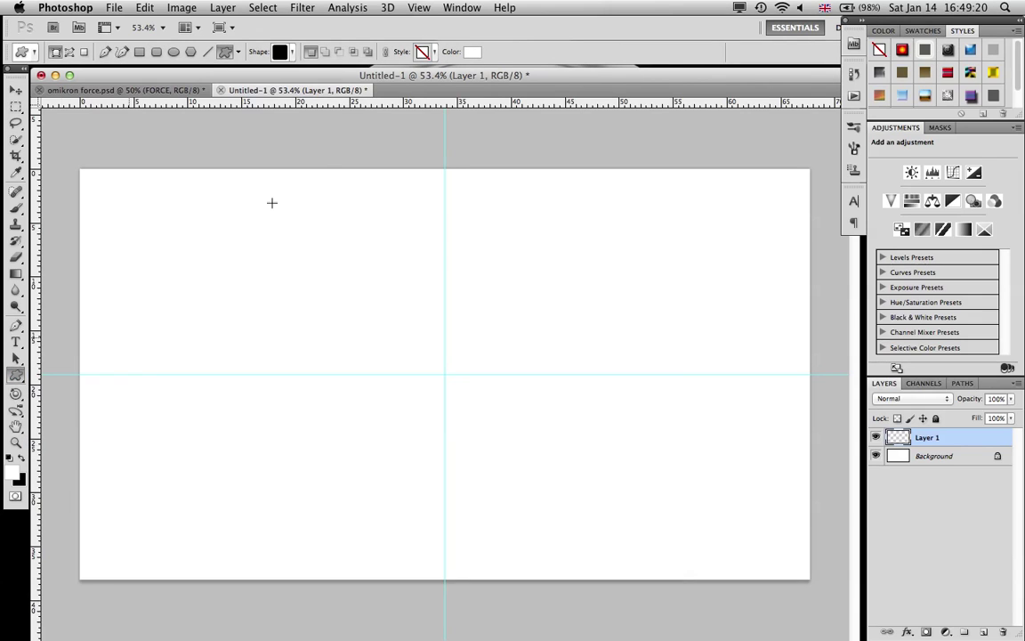
Append the Shapes set to the custom shape picker without replacing the current shapes
left_click(292, 52)
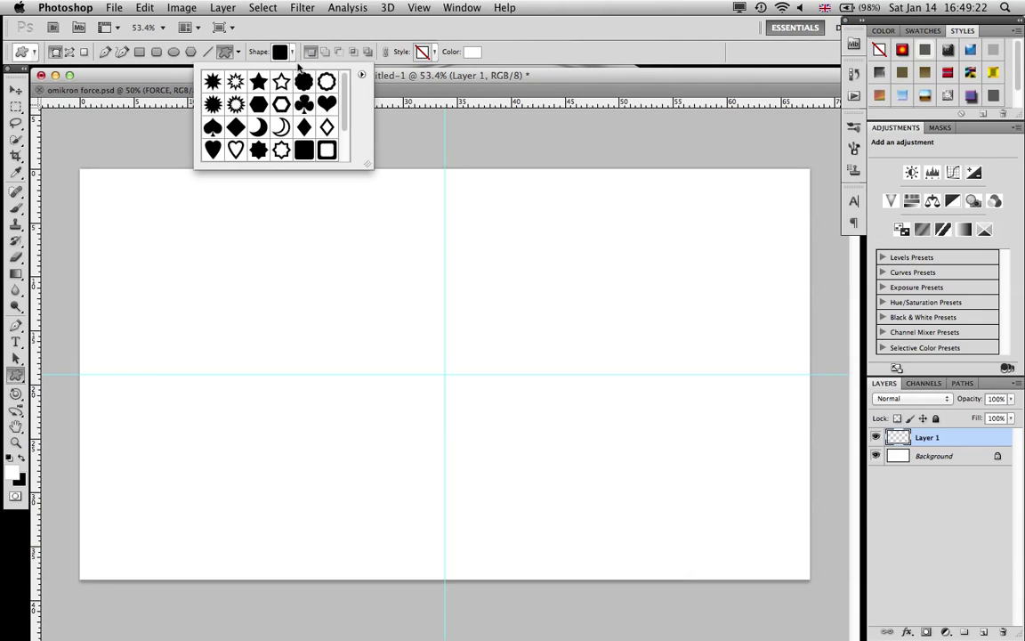
left_click(361, 75)
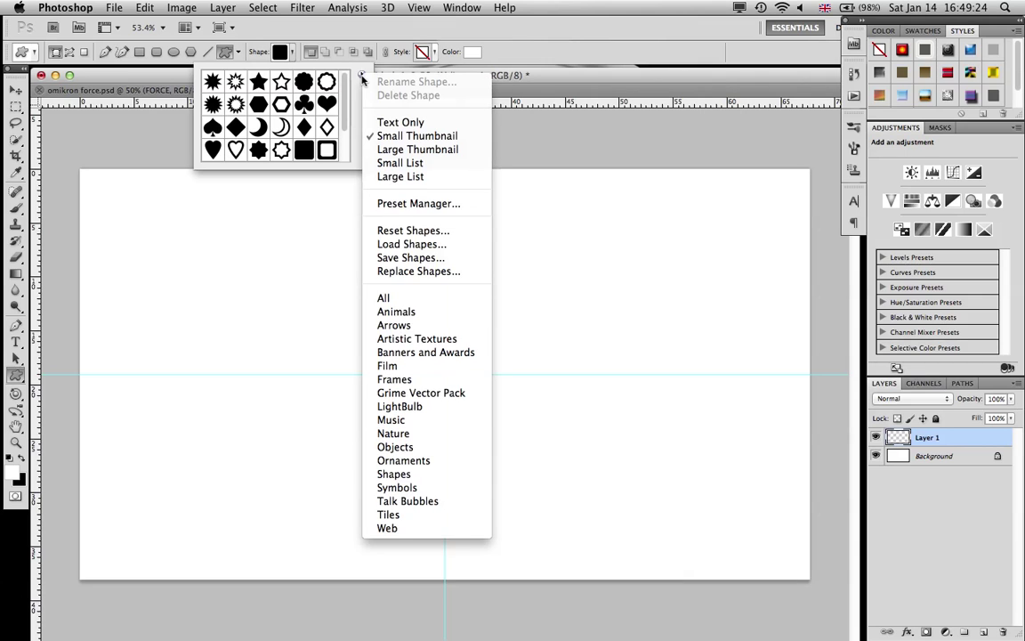
key("Escape")
scroll(288, 96, "down", 2)
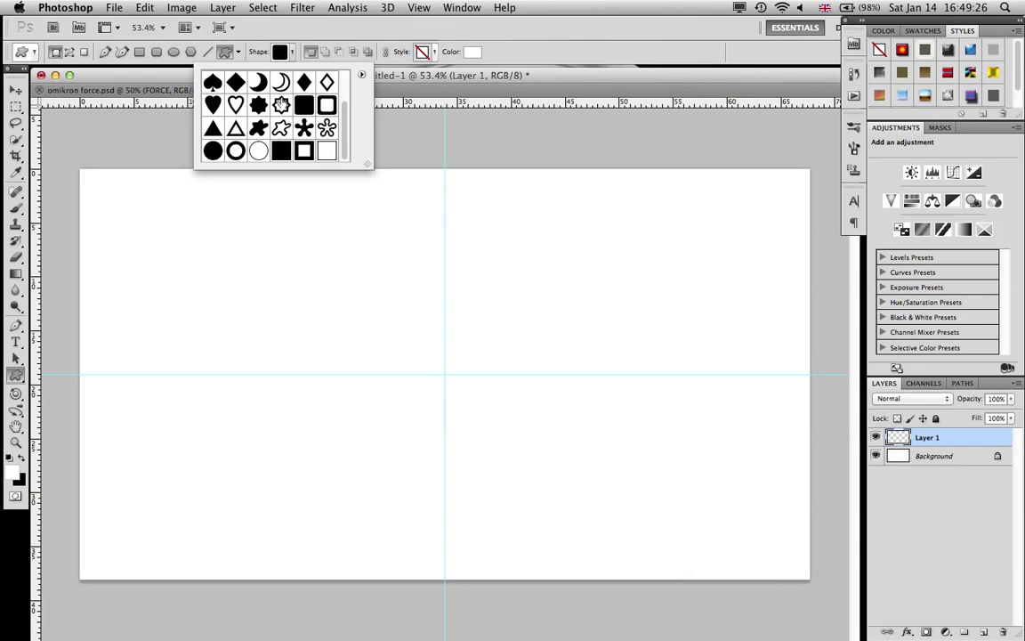
left_click(361, 78)
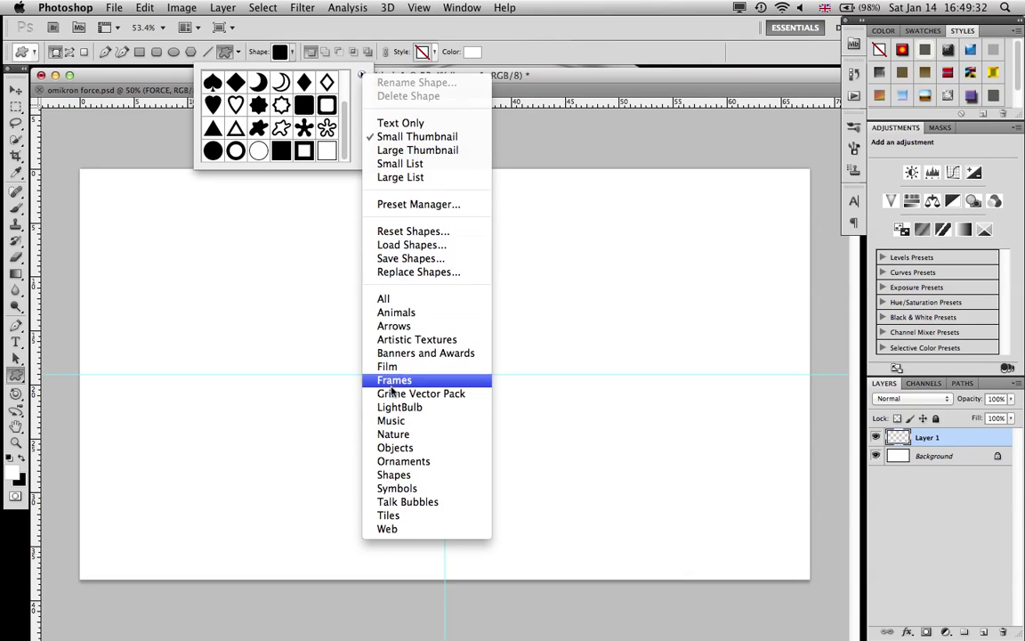
left_click(421, 482)
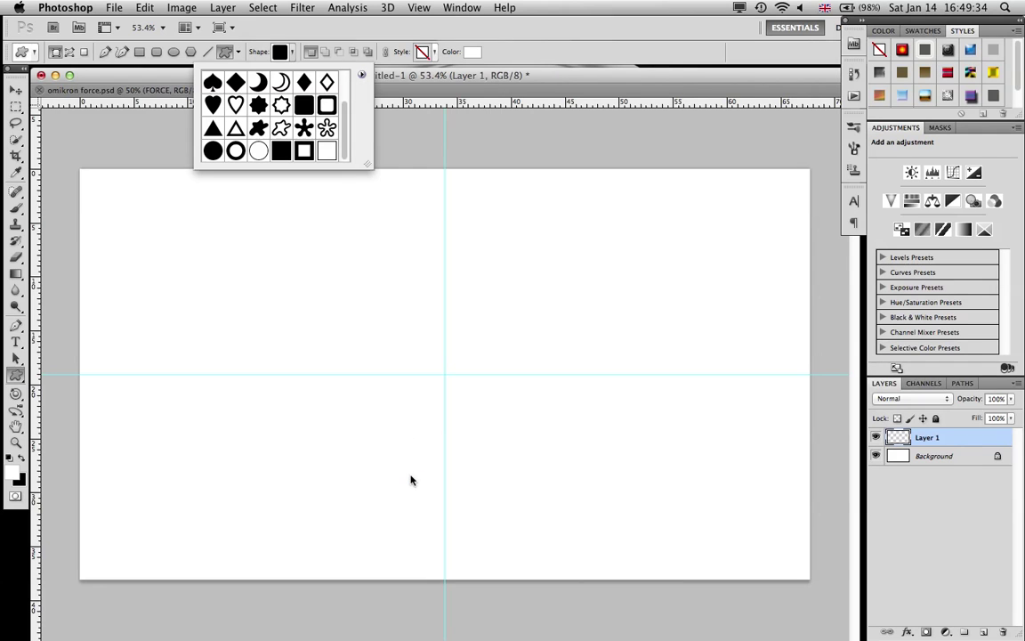
left_click(557, 234)
Choose the ring shape and draw it centred on the guides' intersection
left_click(235, 151)
left_click(445, 376)
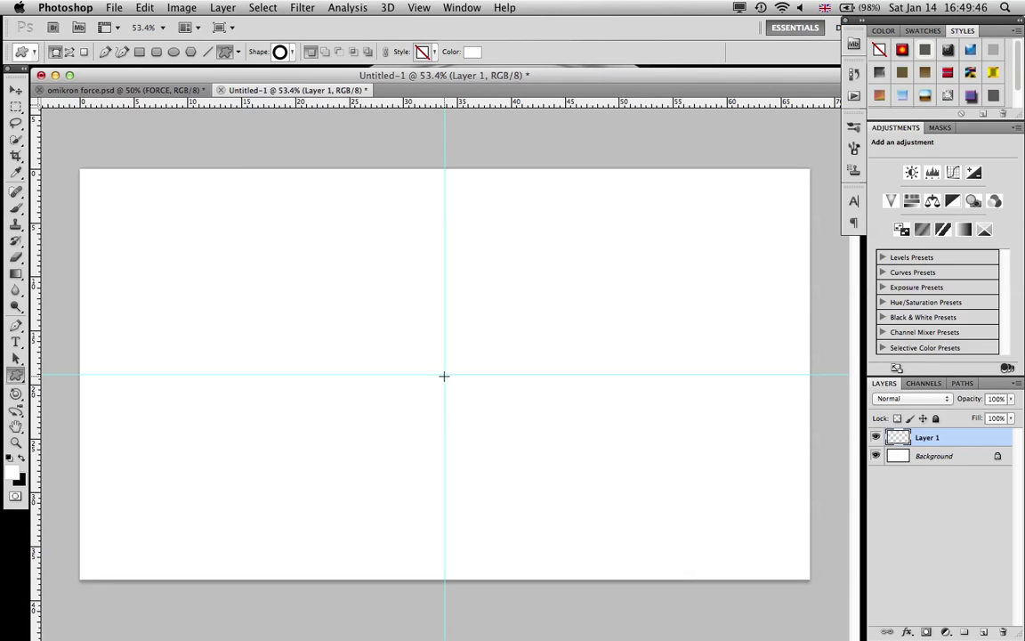
left_click_drag(444, 375, 701, 529)
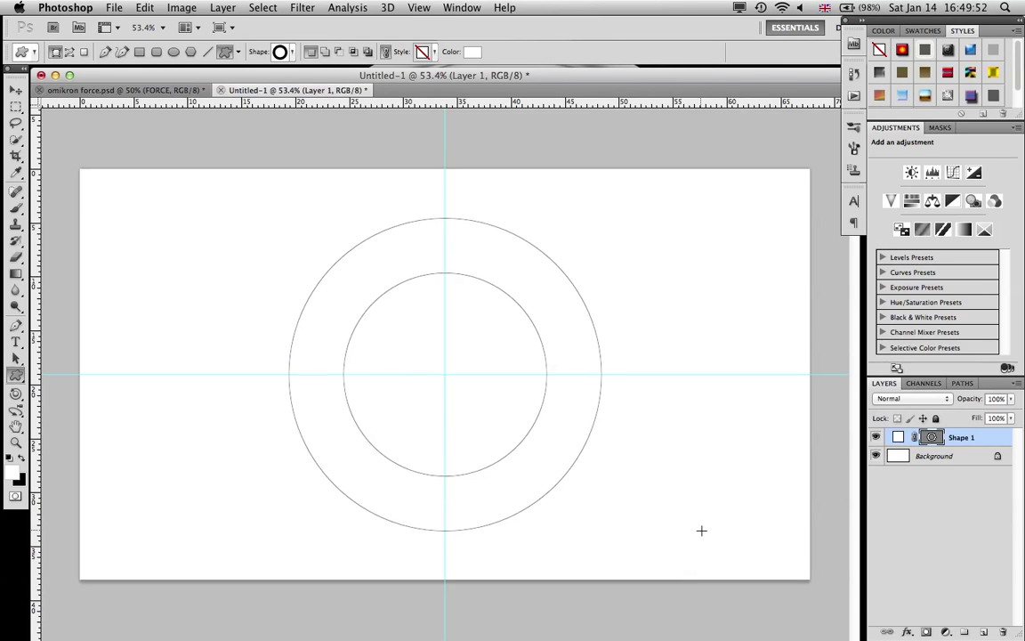
double_click(990, 444)
Give the ring a colour overlay and rename its layer 'outer circle'
left_click(645, 407)
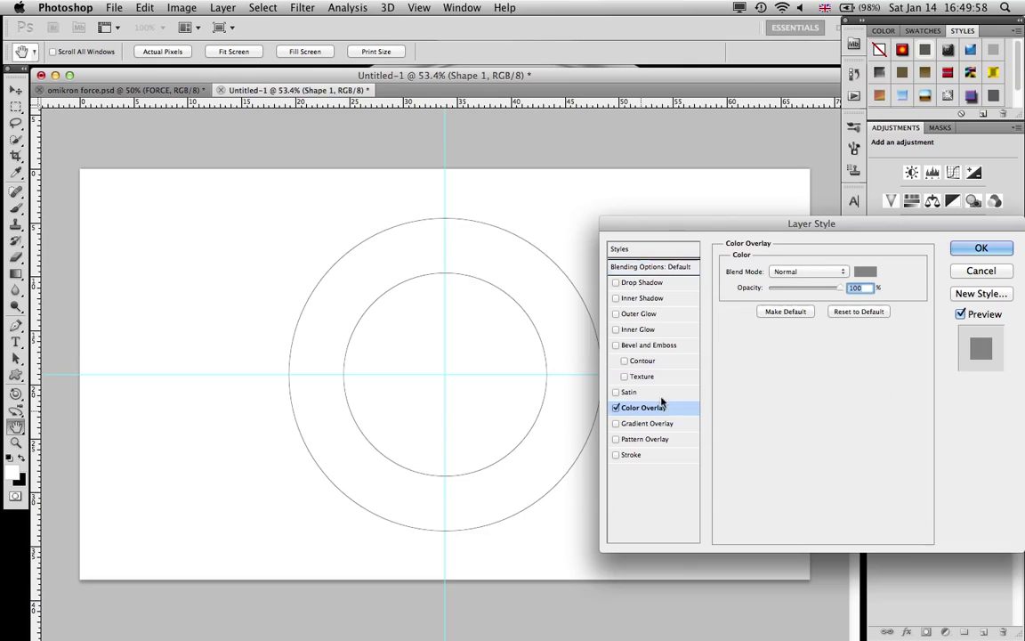
left_click(979, 249)
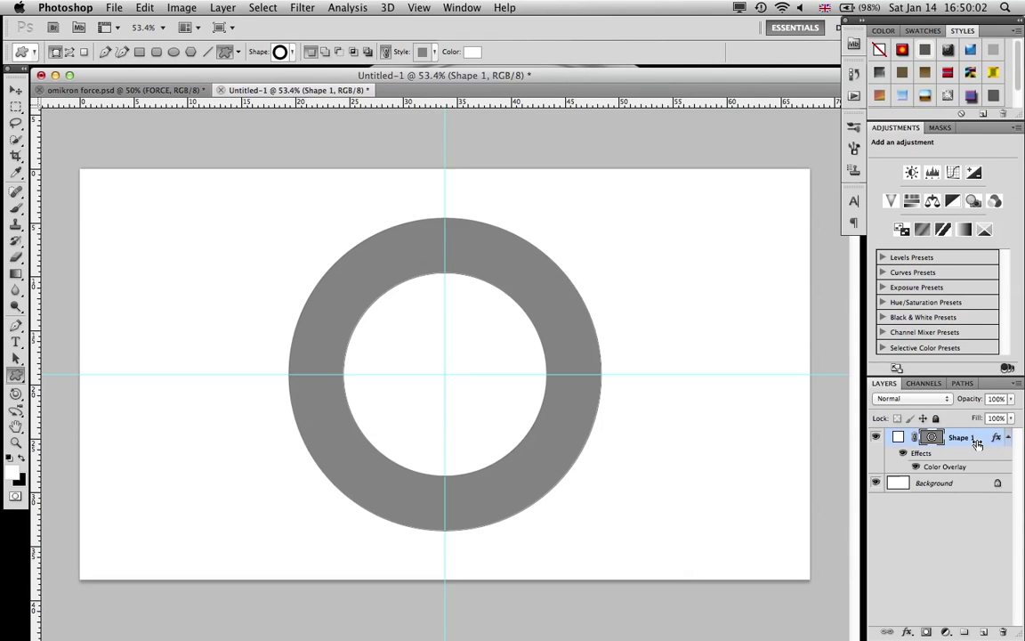
left_click(1008, 437)
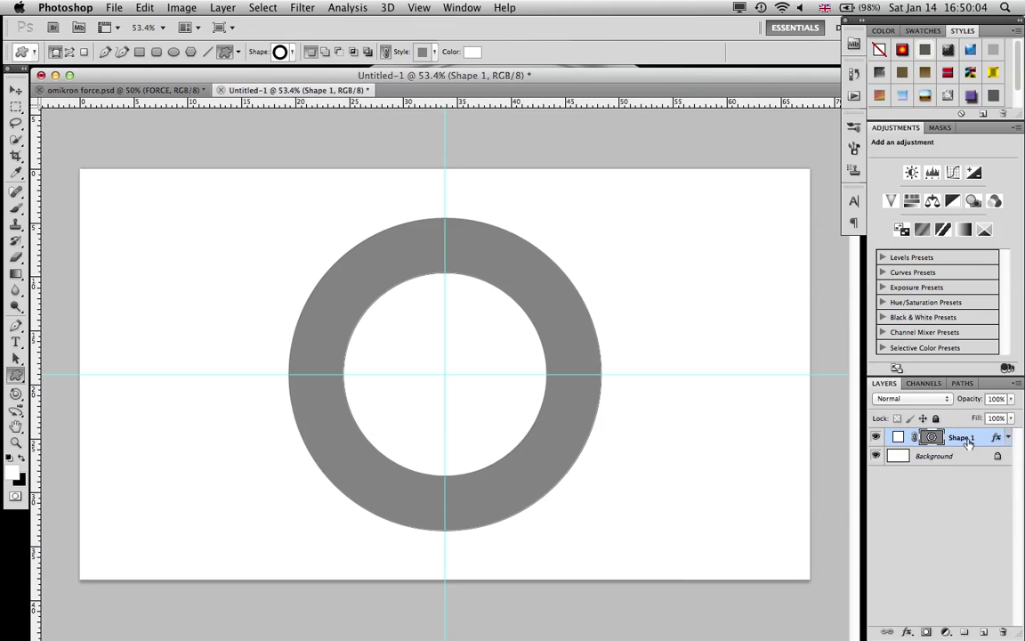
double_click(964, 437)
type("outer circle")
key("Return")
Change the ring's overlay colour to navy blue, hex 0e3092
double_click(978, 437)
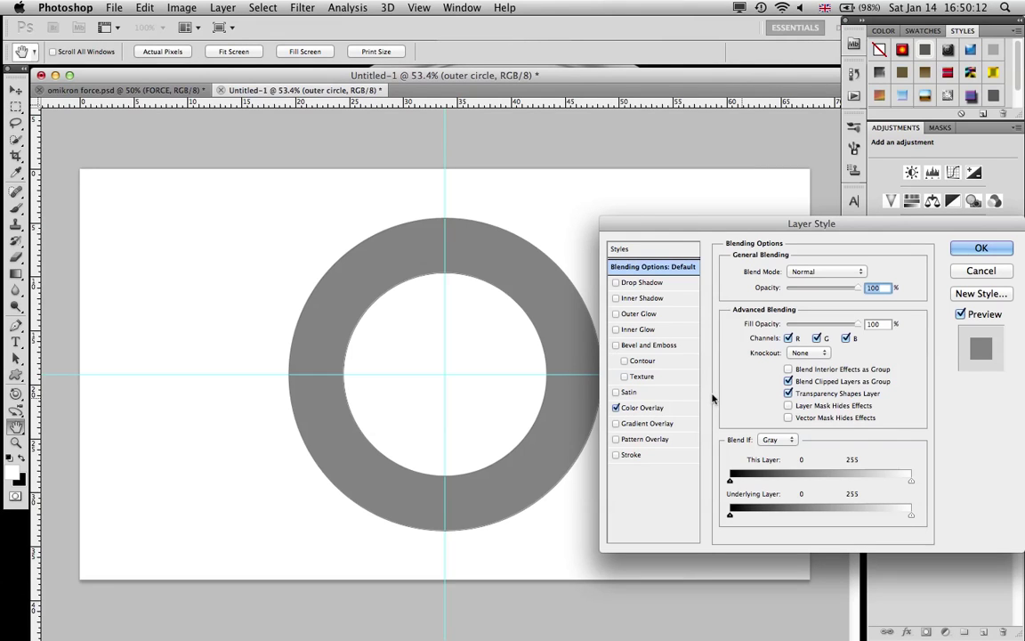
left_click(675, 409)
left_click(866, 272)
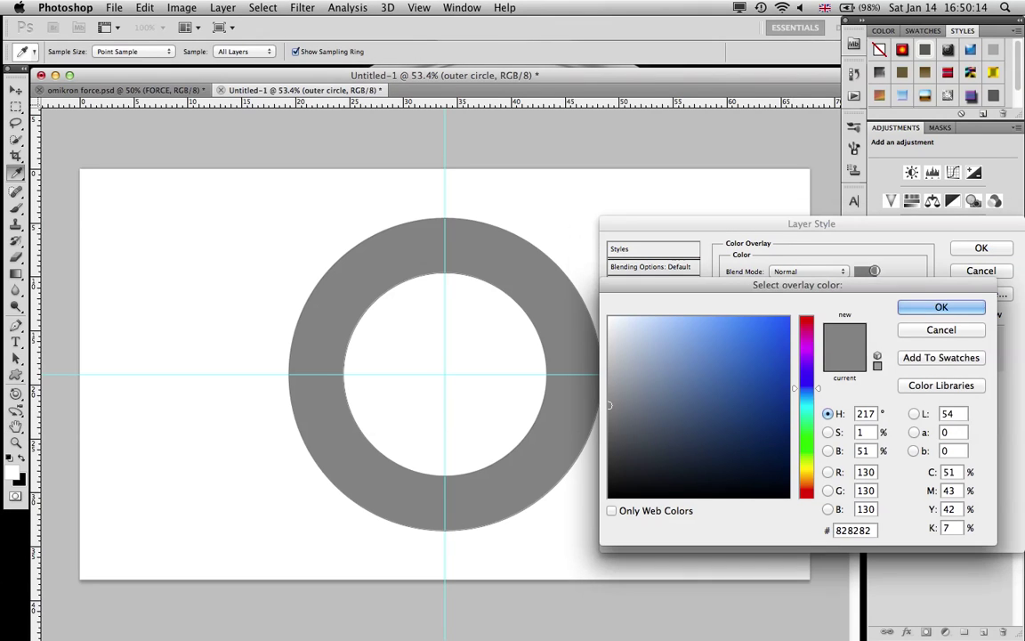
double_click(856, 530)
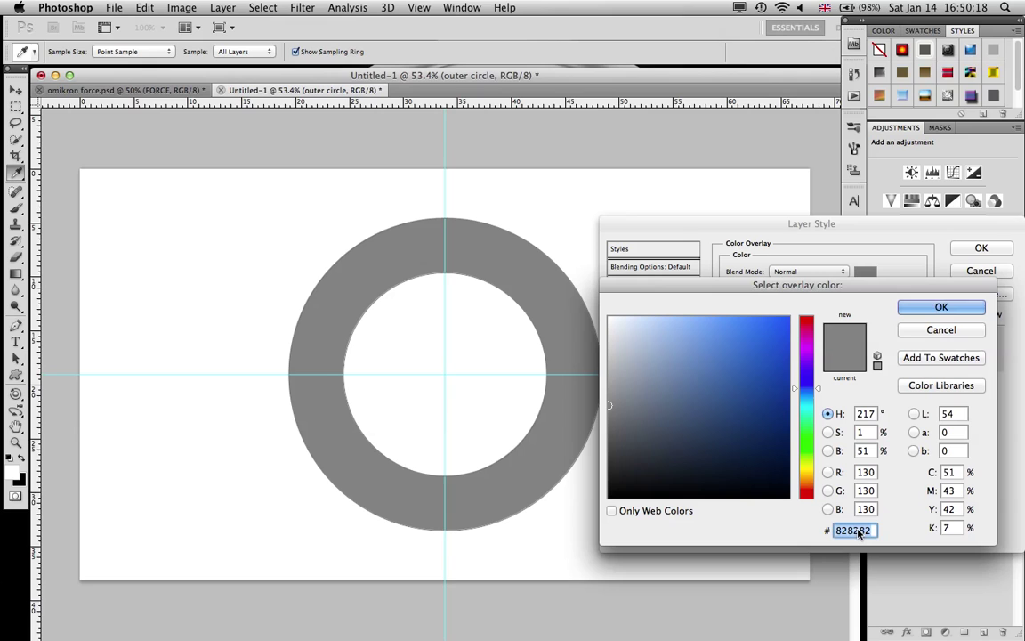
type("0e")
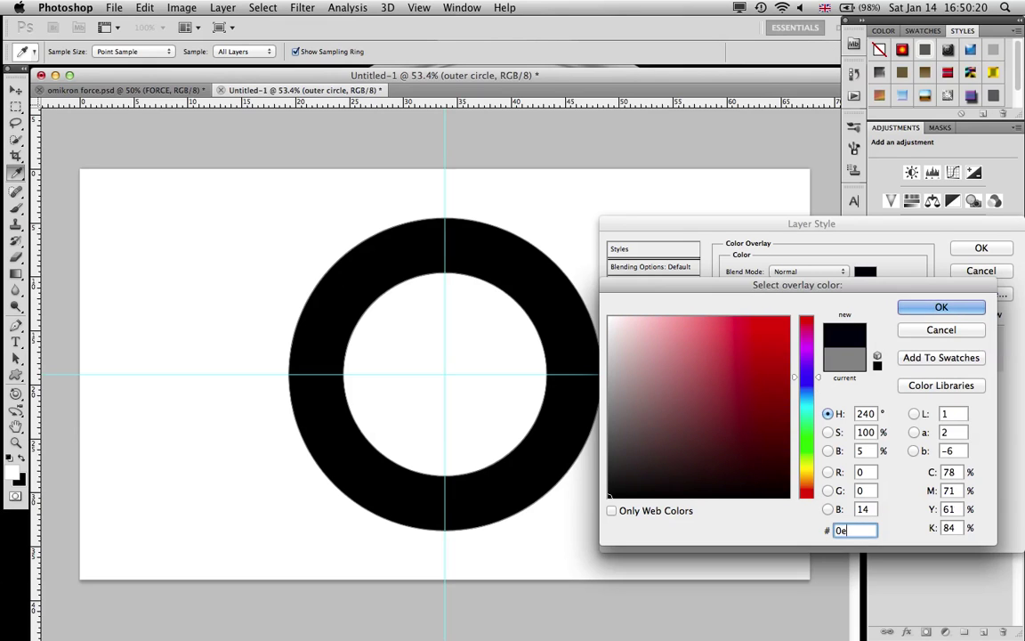
type("3")
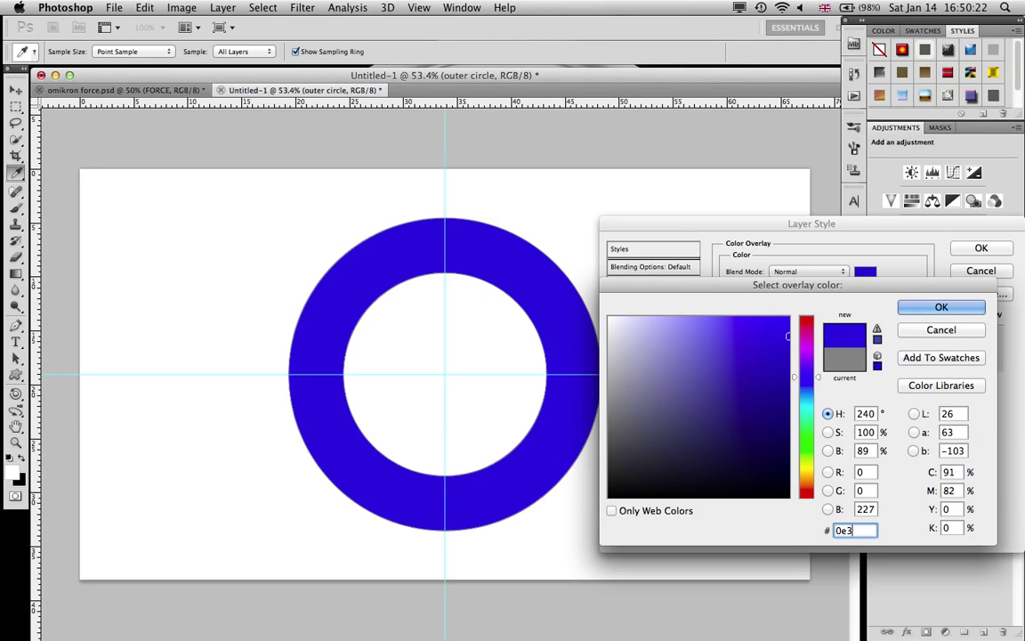
type("092")
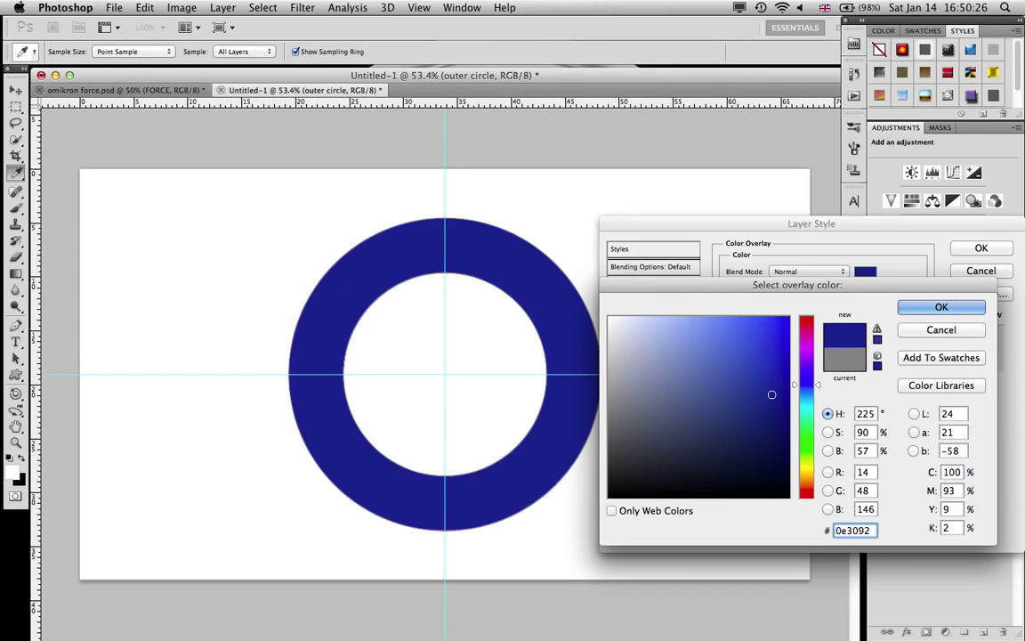
left_click(942, 307)
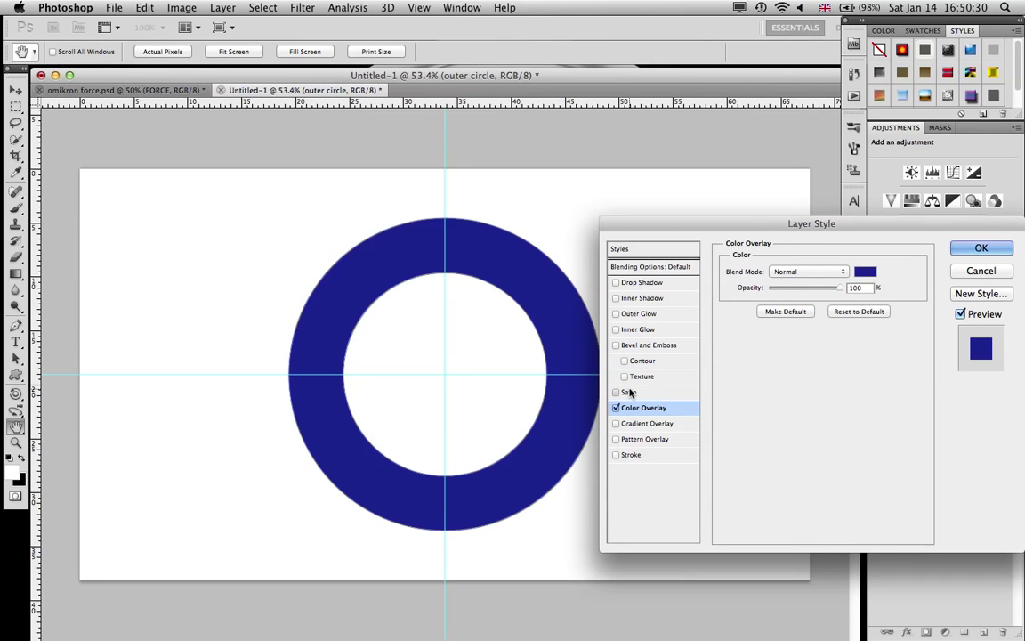
left_click(628, 391)
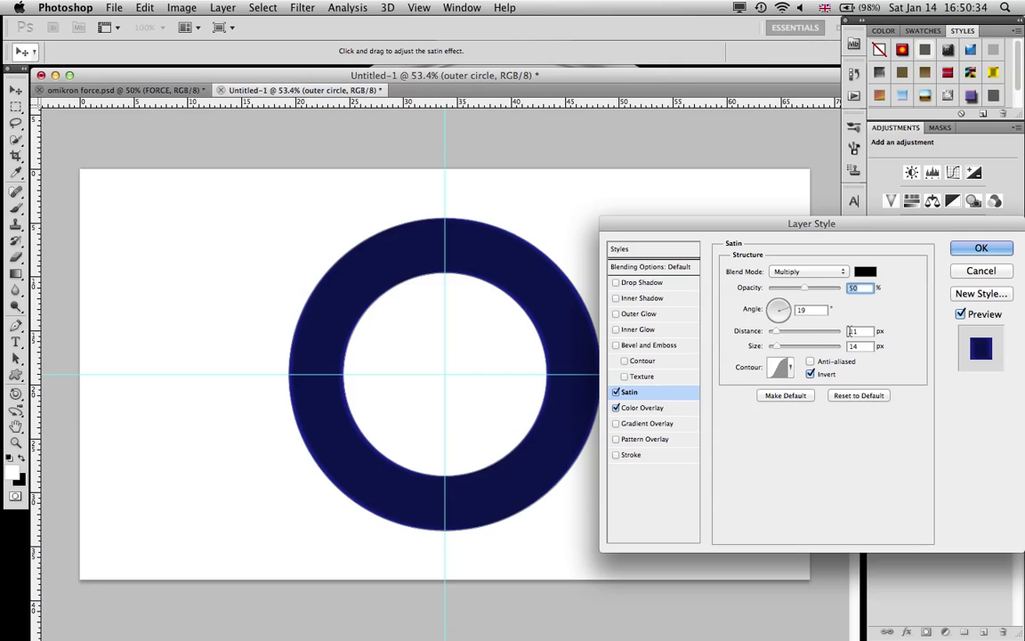
Set the ring's satin effect to distance 10 and size 50
left_click(862, 331)
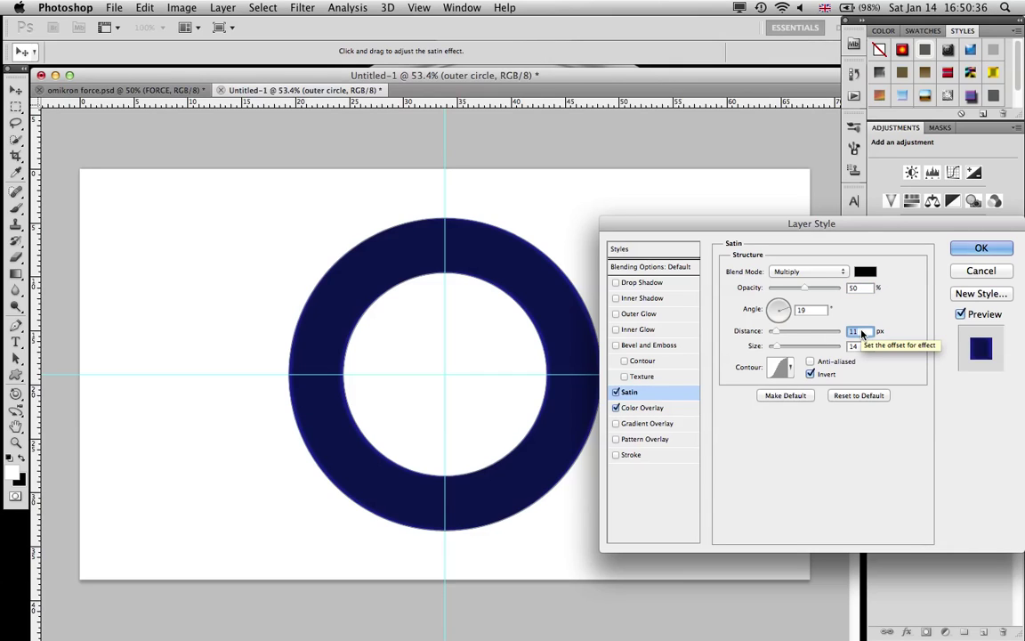
type("10")
key("Tab")
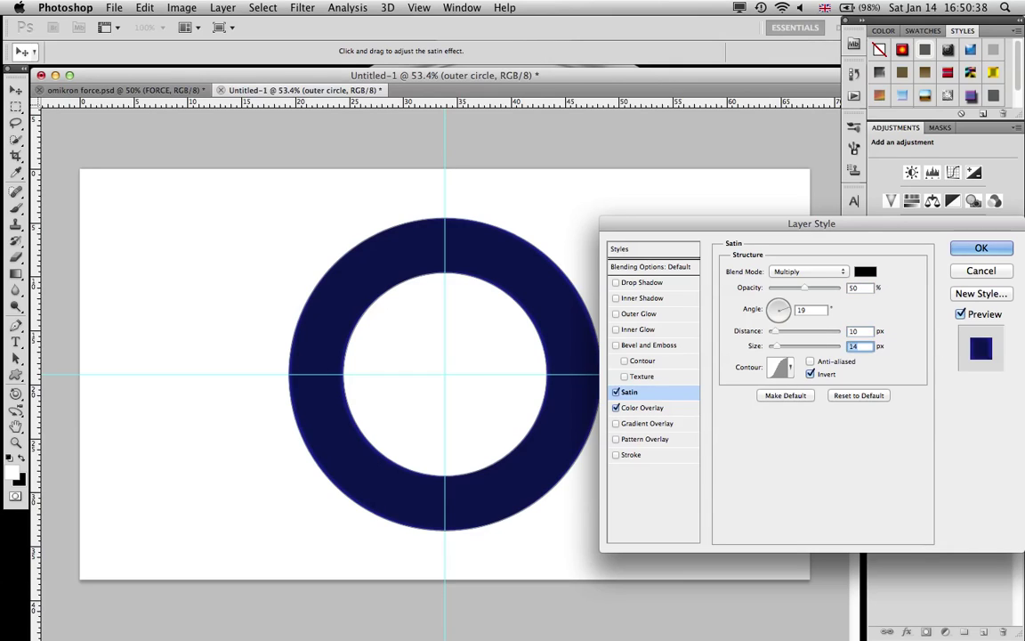
type("50")
Add a bevel with depth 1000, size 10, soften 16 and shadow opacity 50
left_click(654, 346)
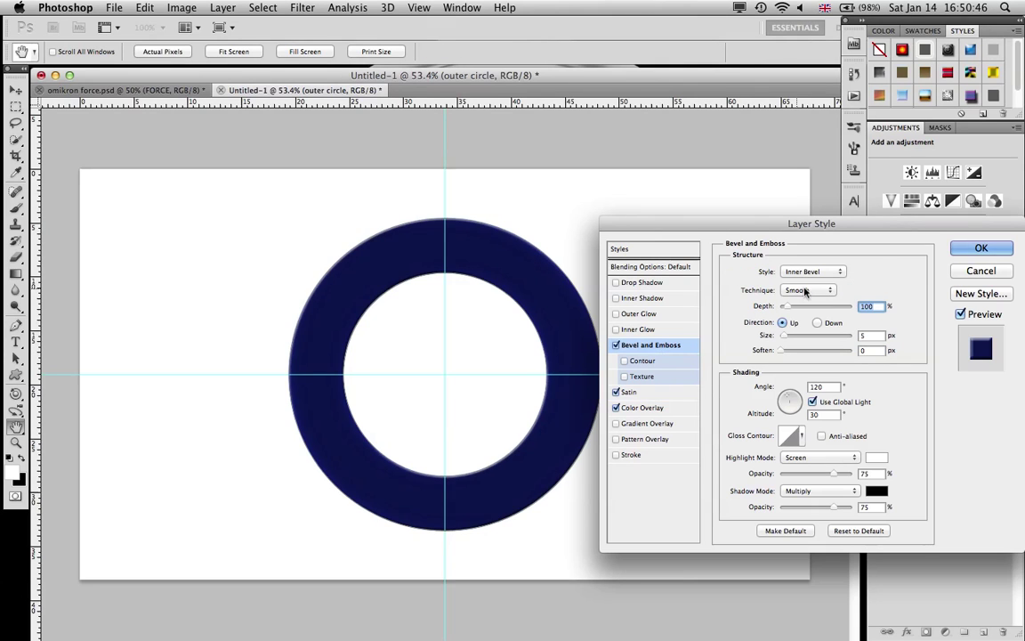
type("1000")
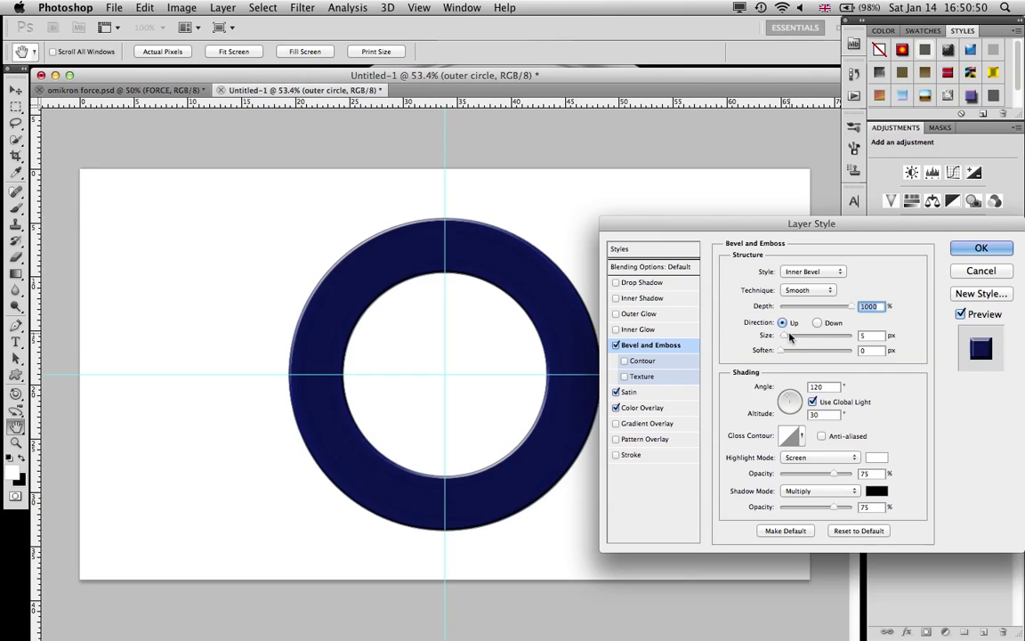
double_click(873, 336)
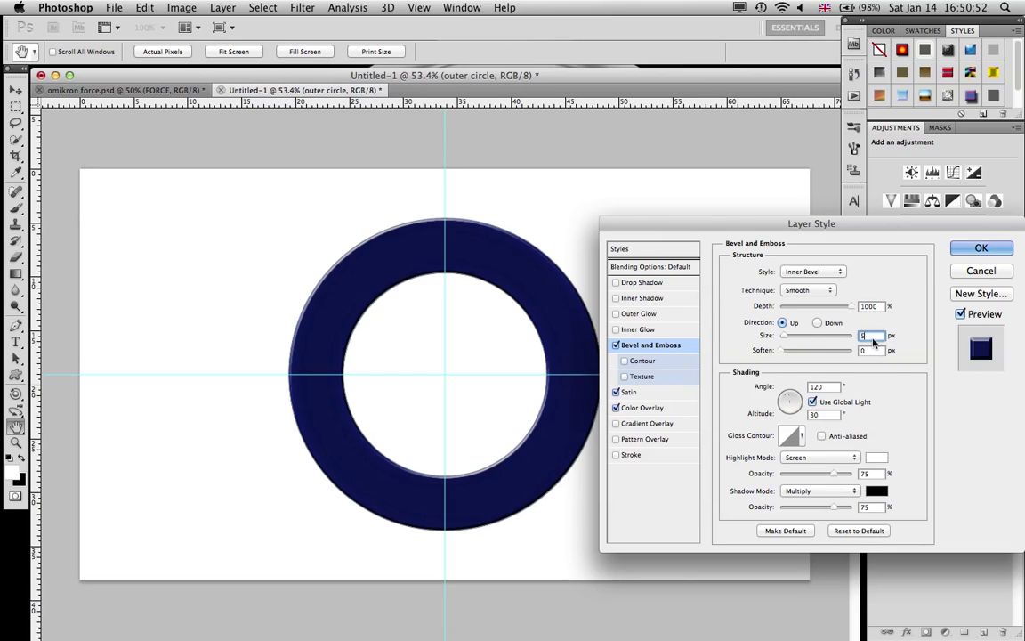
key("BackSpace")
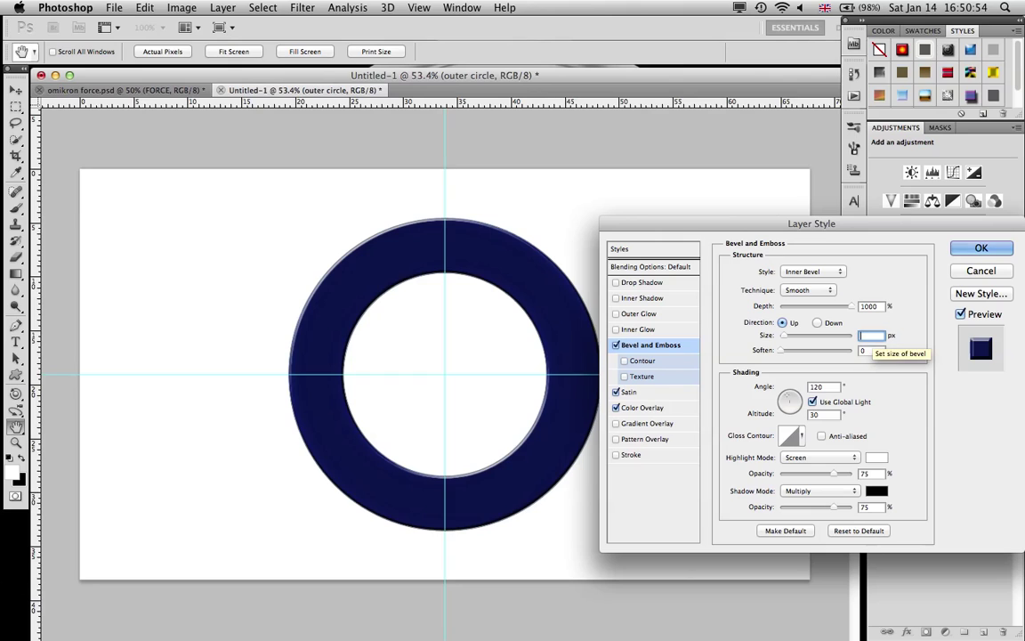
type("10")
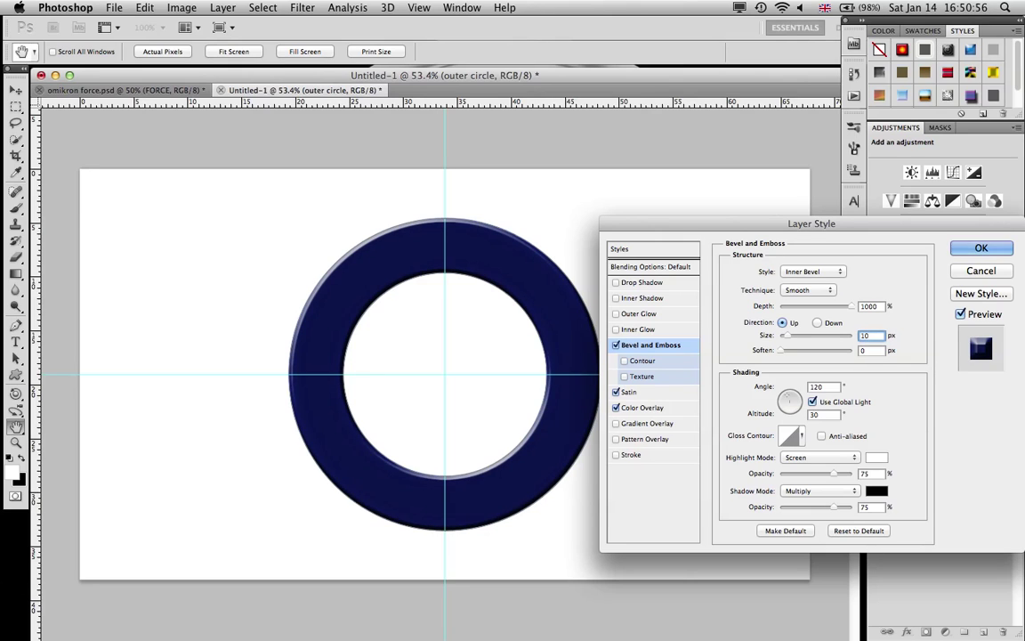
key("Tab")
type("16")
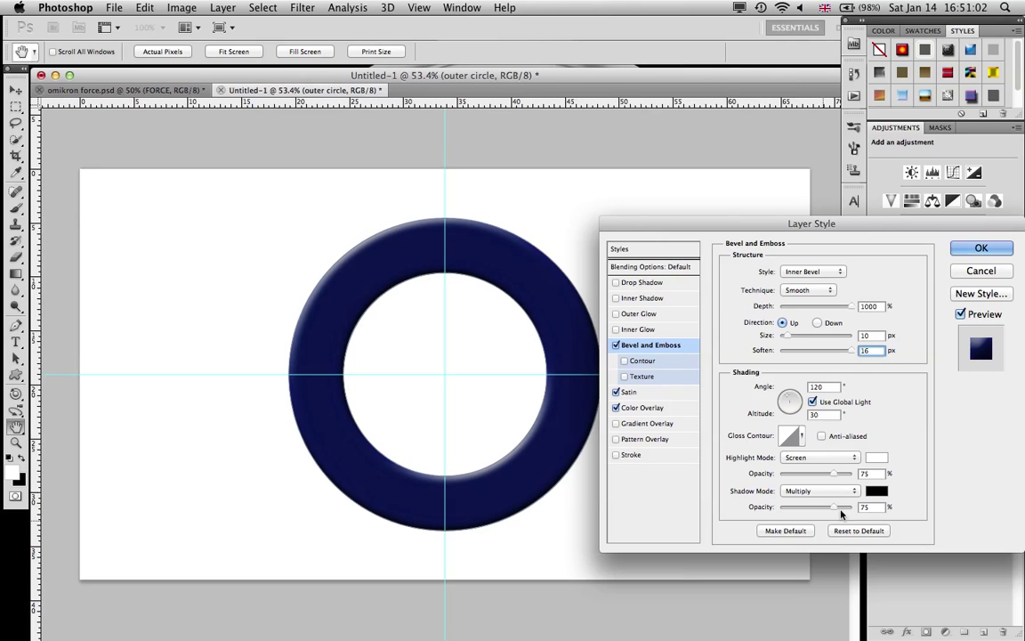
double_click(871, 507)
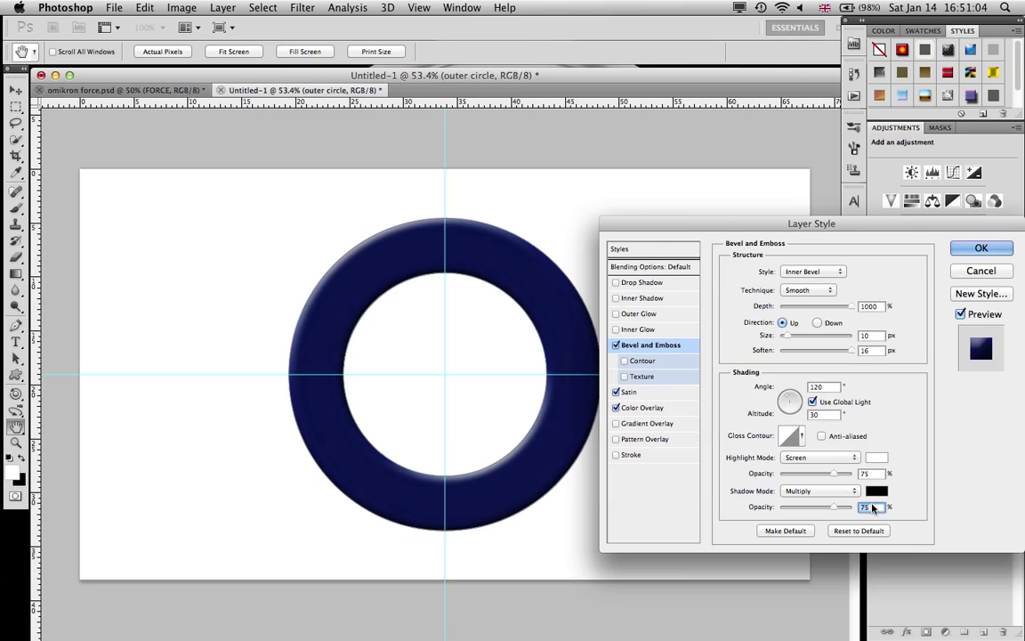
type("50")
Add a 7 px outer glow to the ring and apply the layer style
left_click(654, 315)
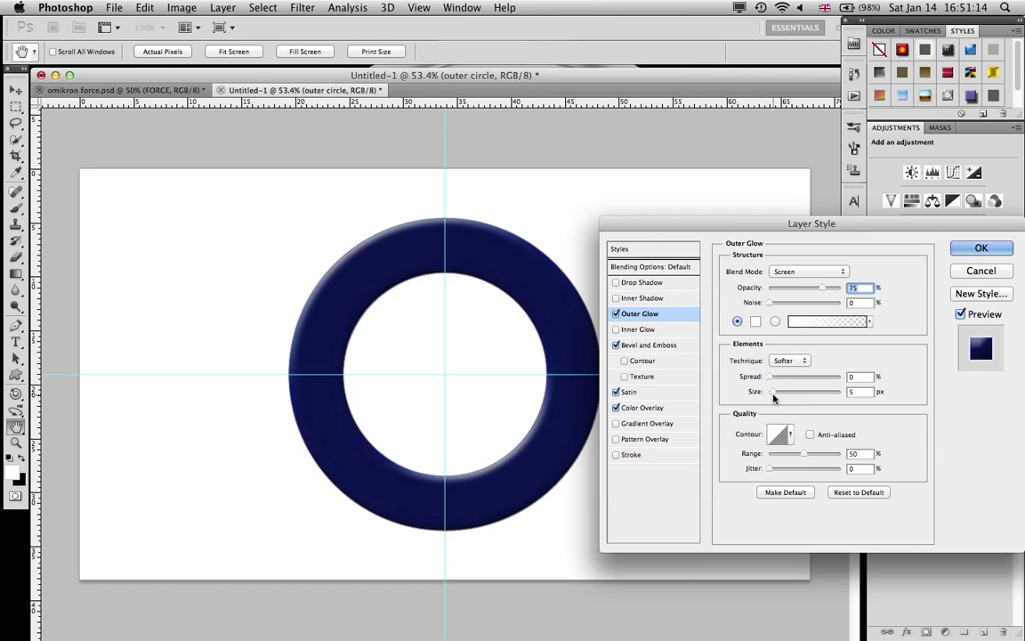
double_click(858, 391)
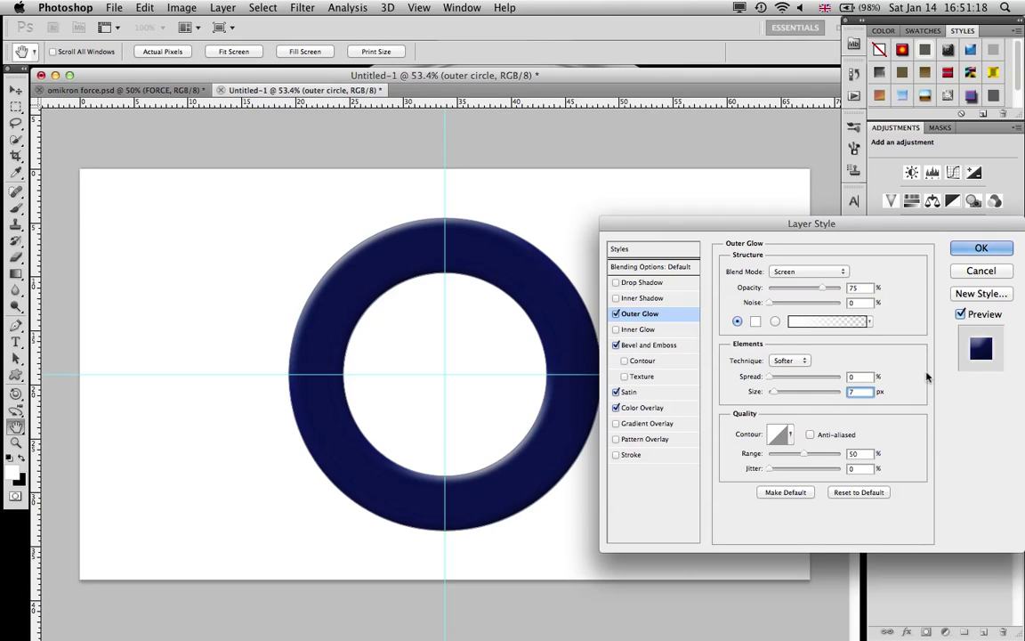
type("7")
left_click(979, 249)
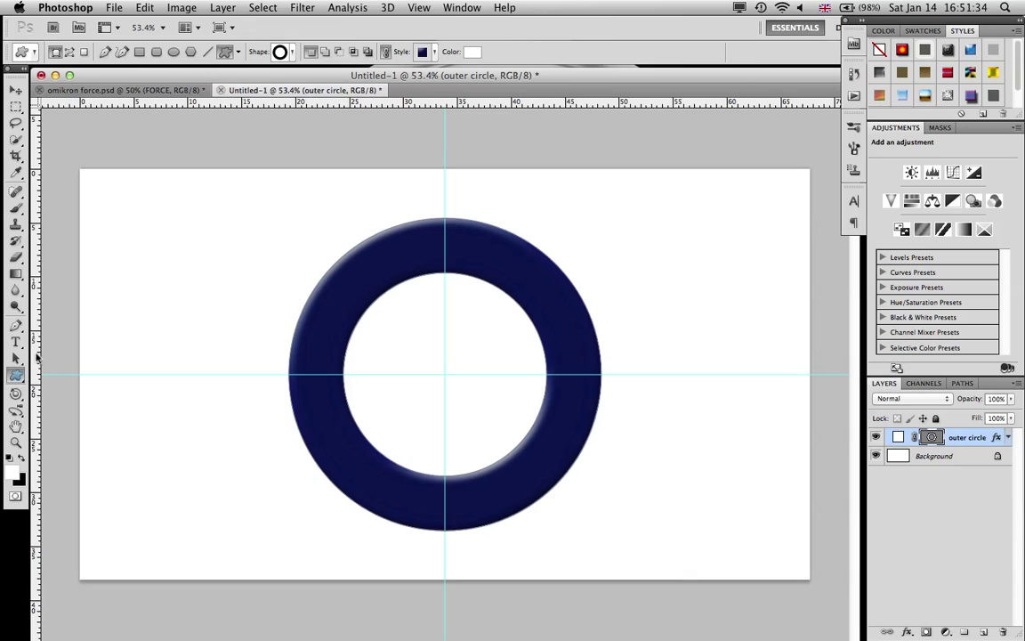
Choose the five-pointed star shape and draw a star on the top of the ring
left_click(278, 51)
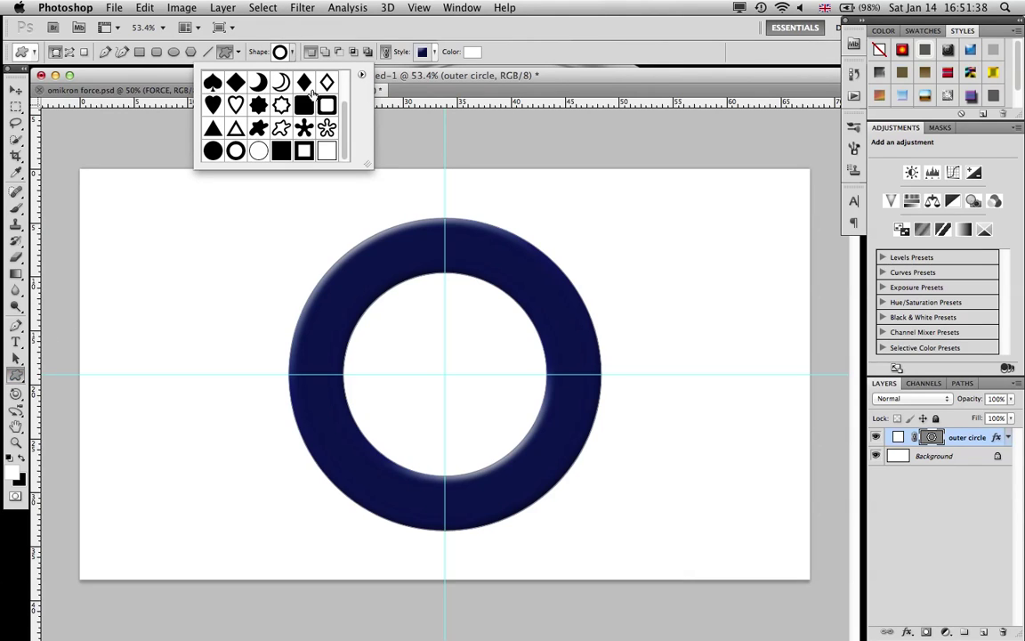
scroll(311, 89, "up", 2)
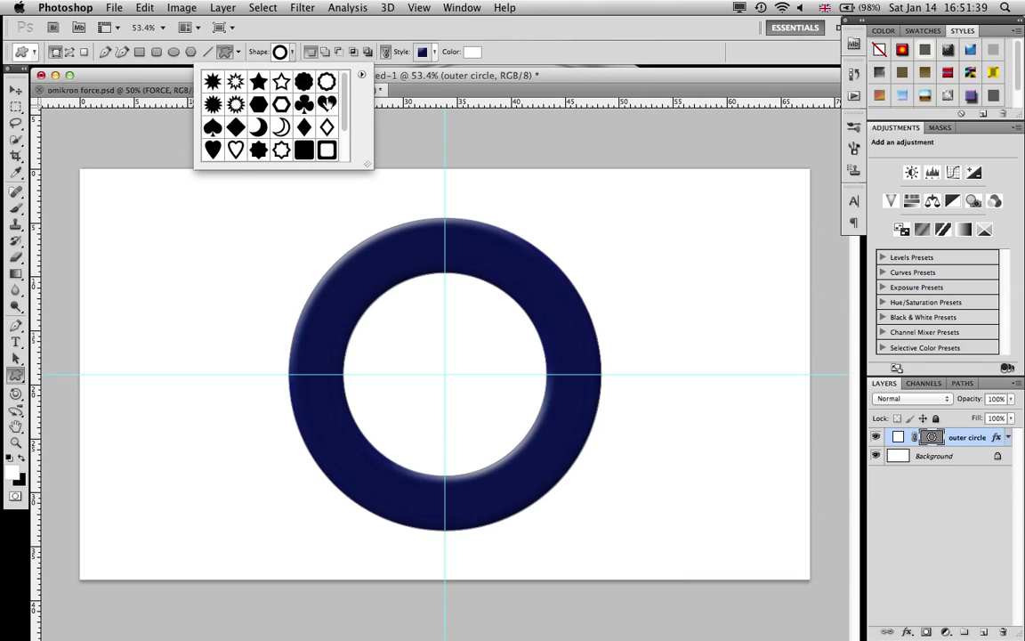
left_click(257, 83)
scroll(450, 244, "up", 3)
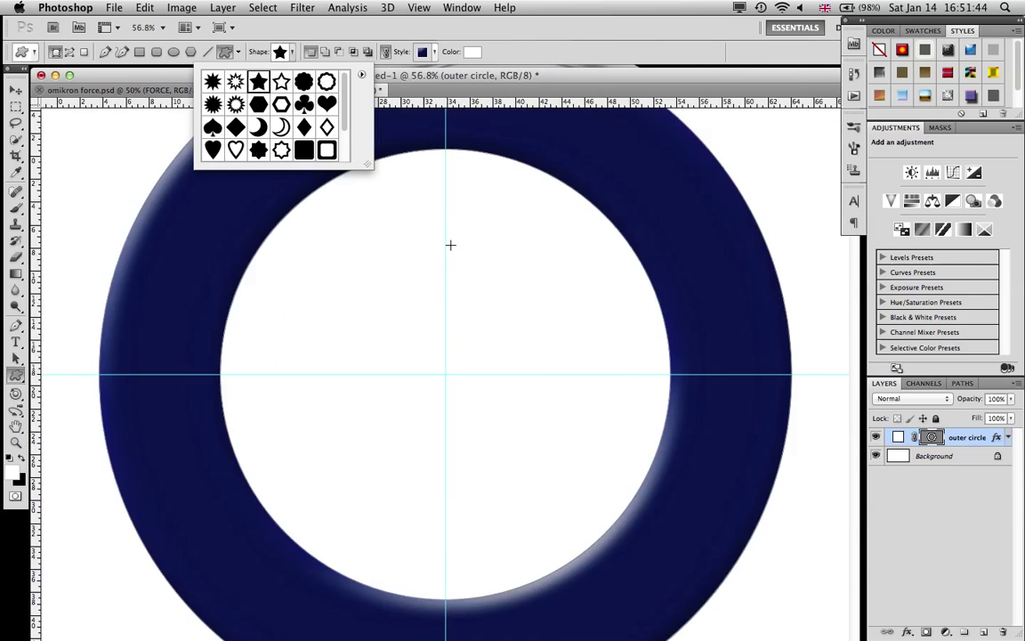
scroll(436, 276, "right", 1)
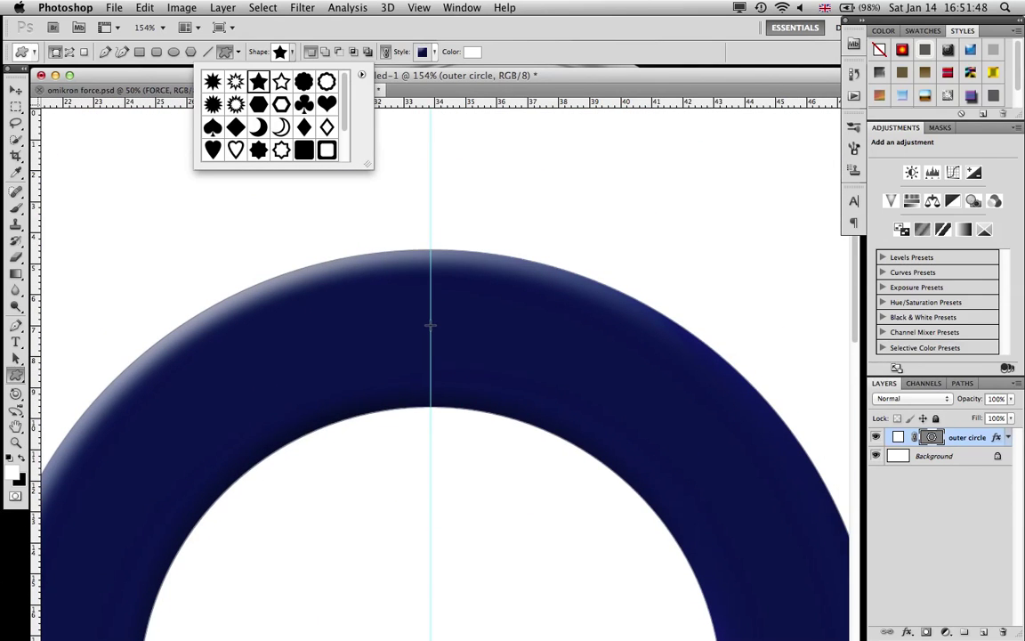
left_click(430, 326)
left_click_drag(429, 325, 516, 371)
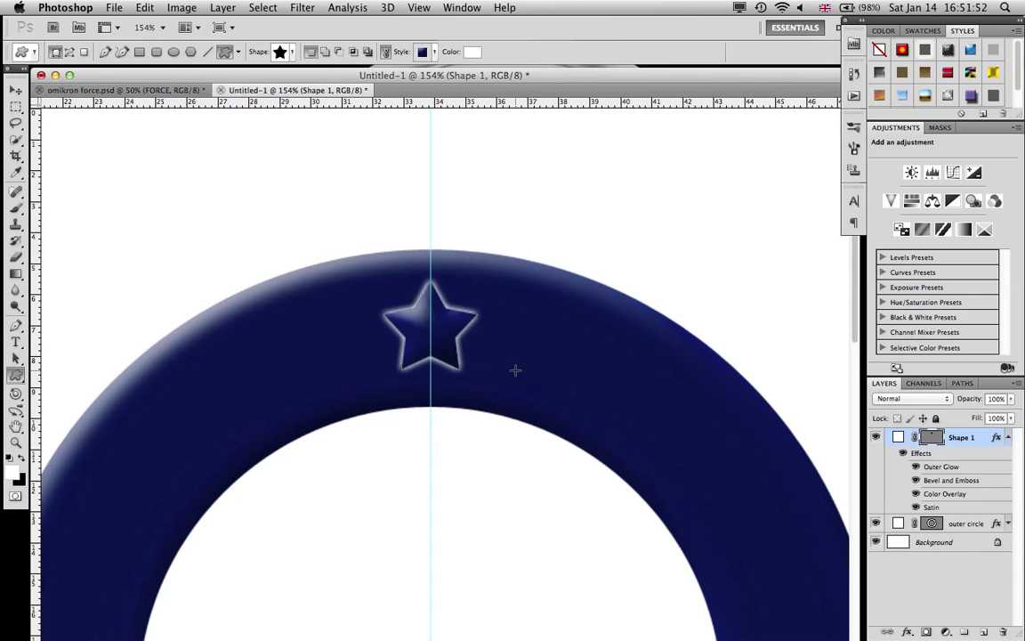
Clear the star's layer style so it is plain white, and nudge it into place
left_click(1008, 437)
right_click(973, 436)
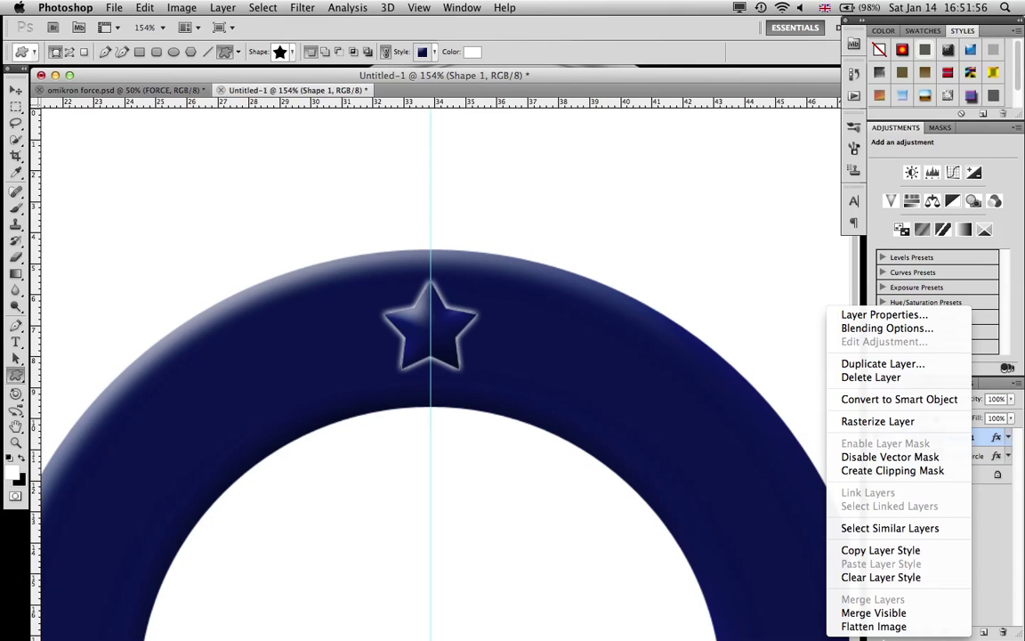
left_click(885, 576)
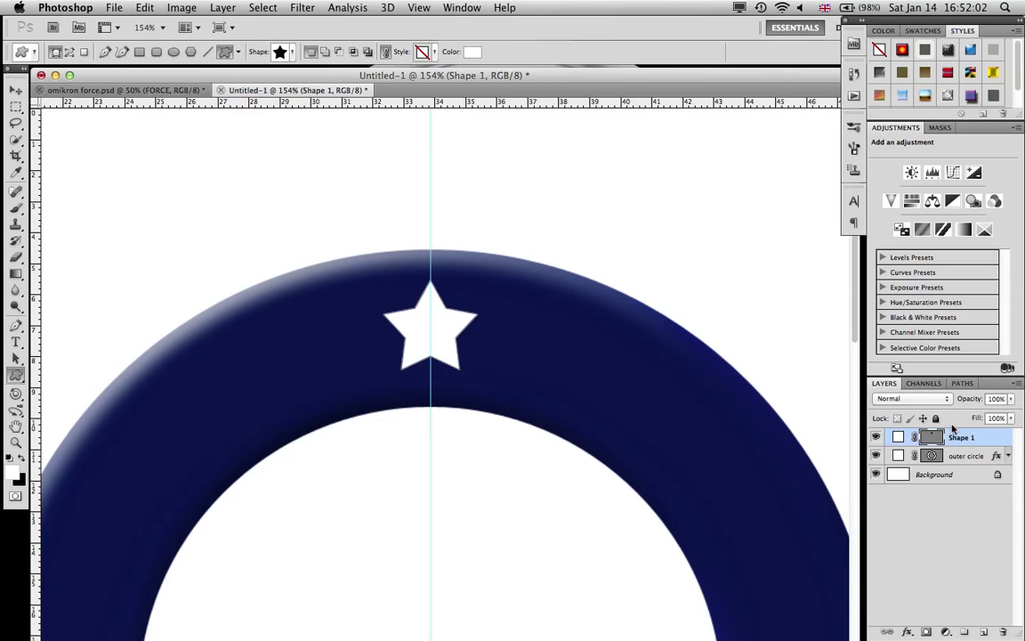
key("t")
key("ctrl+t")
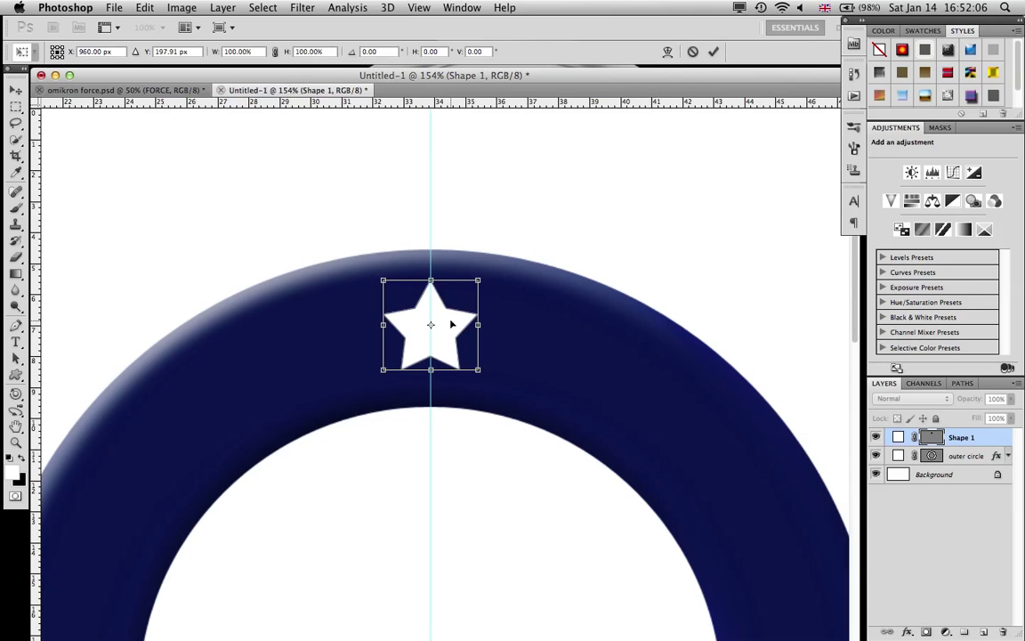
left_click_drag(451, 324, 449, 328)
left_click(694, 50)
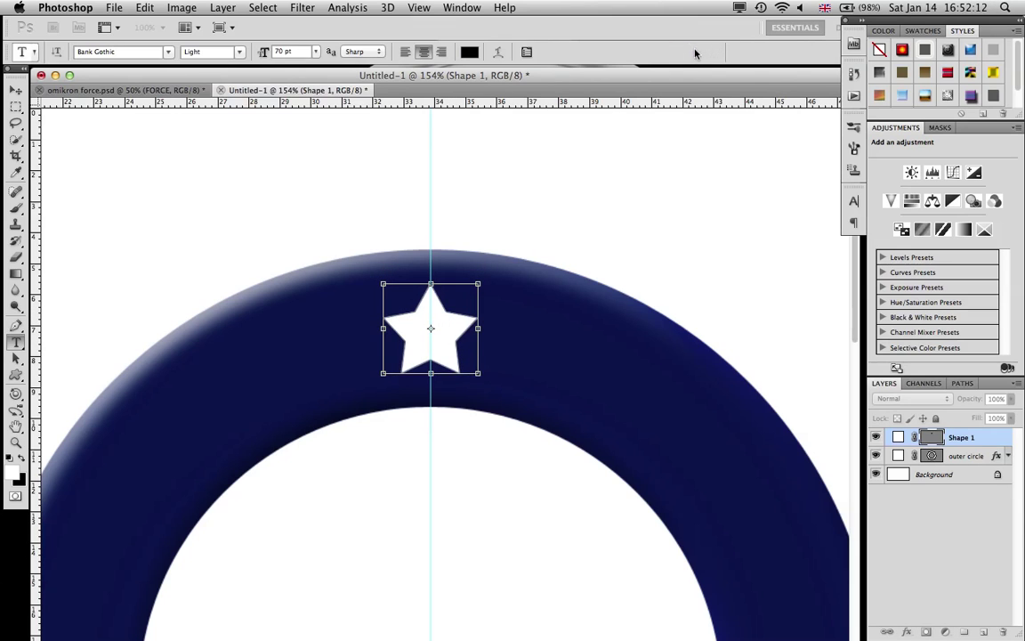
Check the star's style settings, then duplicate the star layer
key("h")
double_click(979, 437)
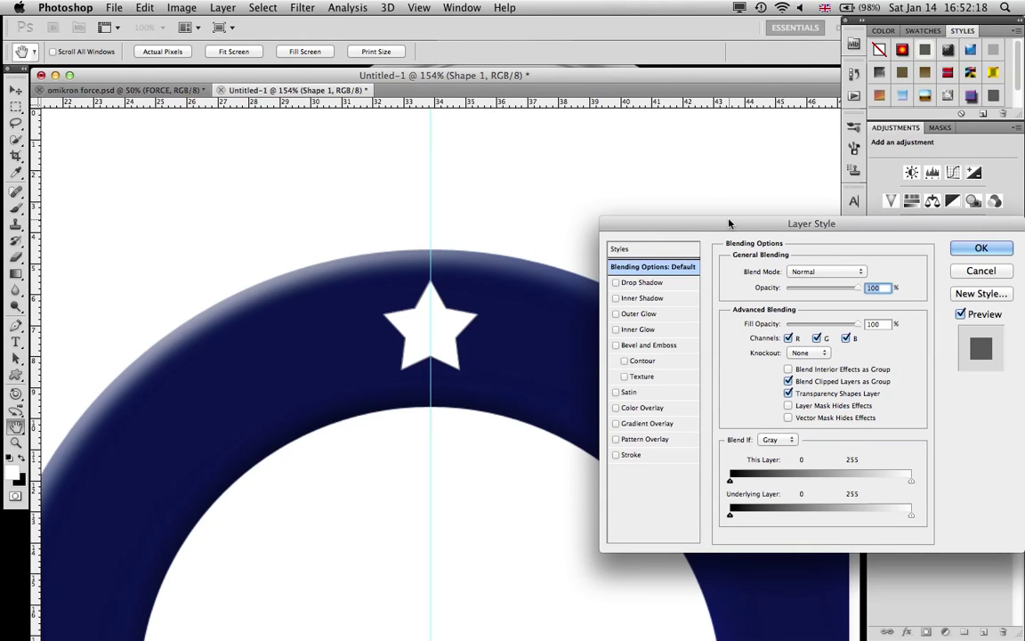
left_click_drag(728, 225, 642, 167)
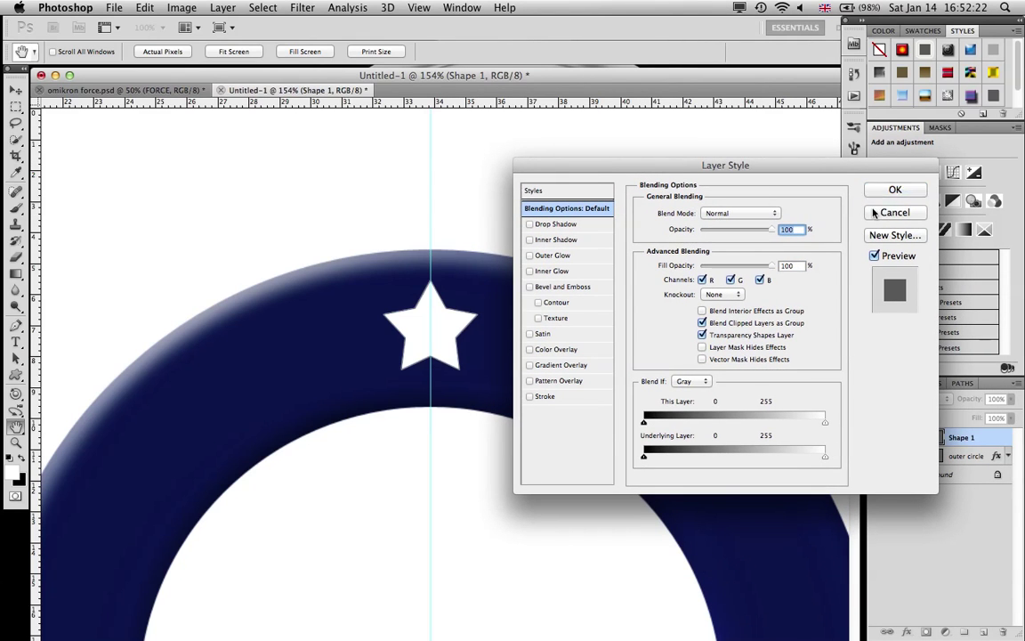
key("Return")
key("t")
scroll(728, 234, "down", 3)
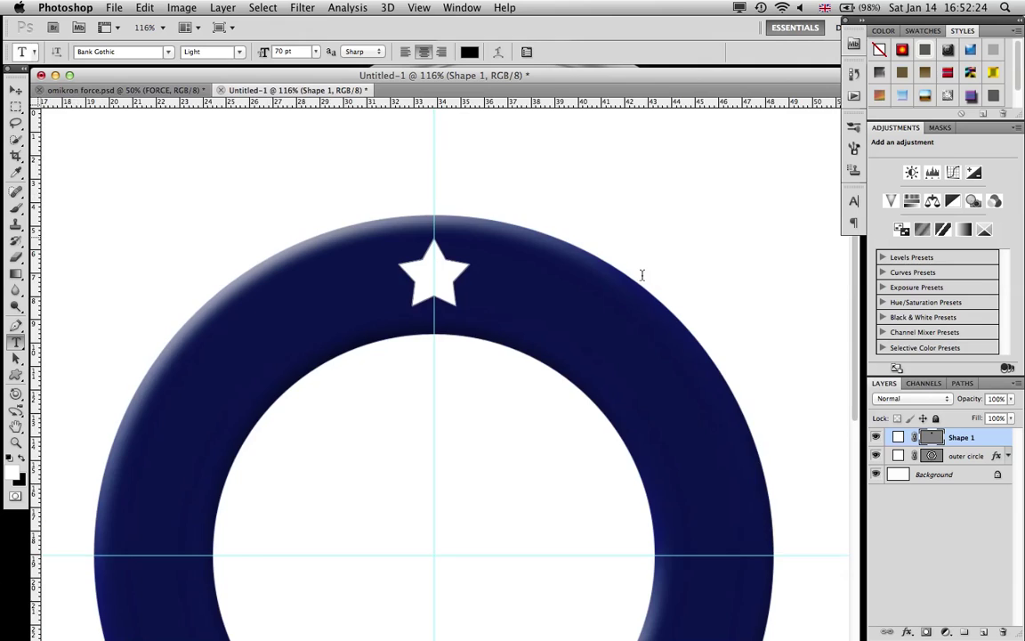
scroll(641, 275, "down", 5)
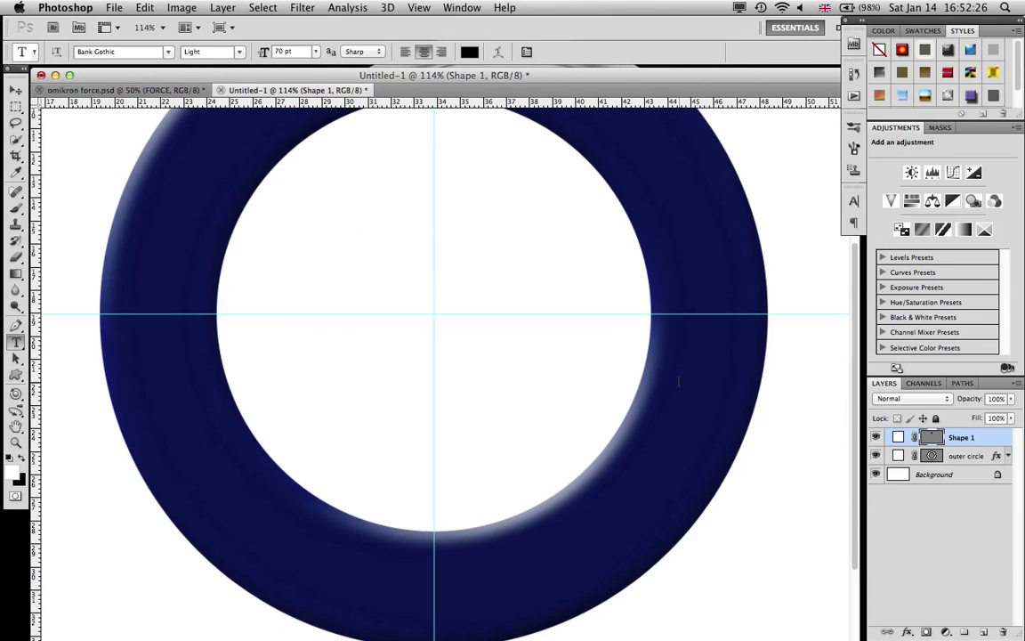
scroll(678, 381, "up", 3)
key("super+j")
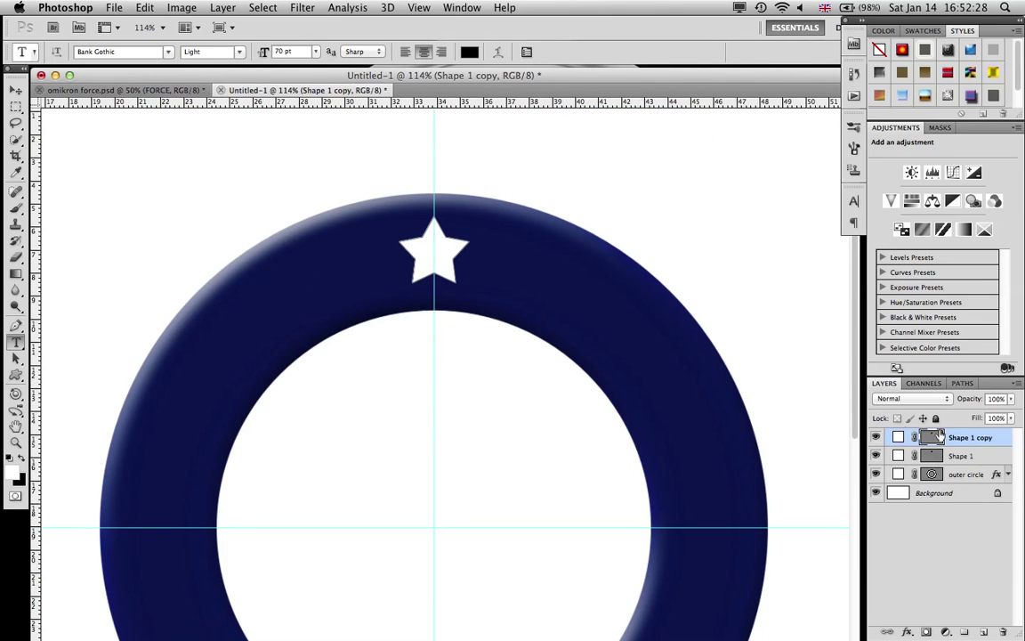
Move the first star copy to the right side of the ring
key("super+t")
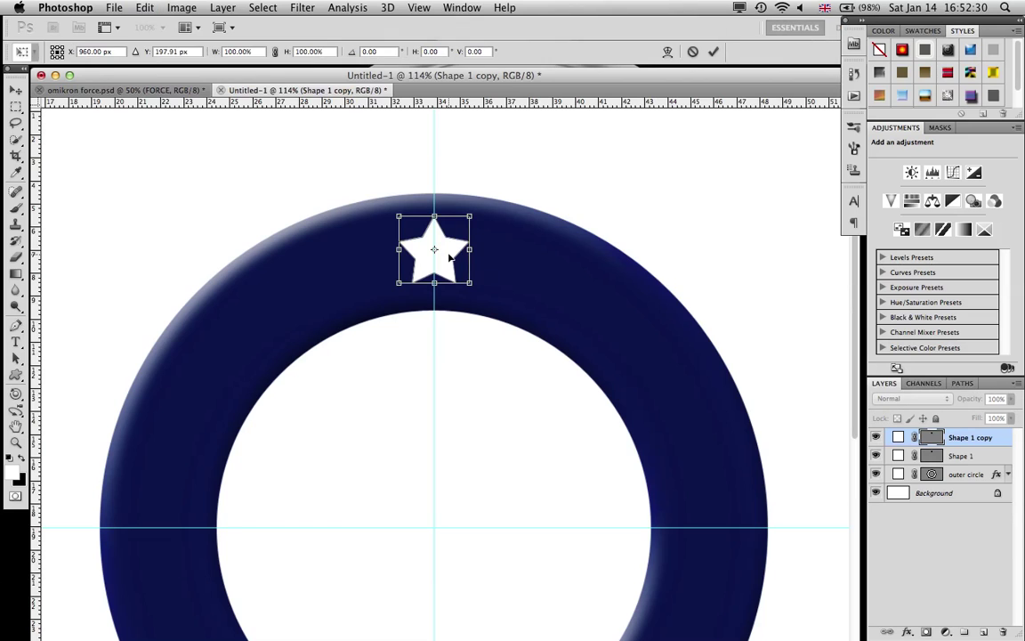
left_click_drag(449, 256, 731, 538)
key("Return")
key("t")
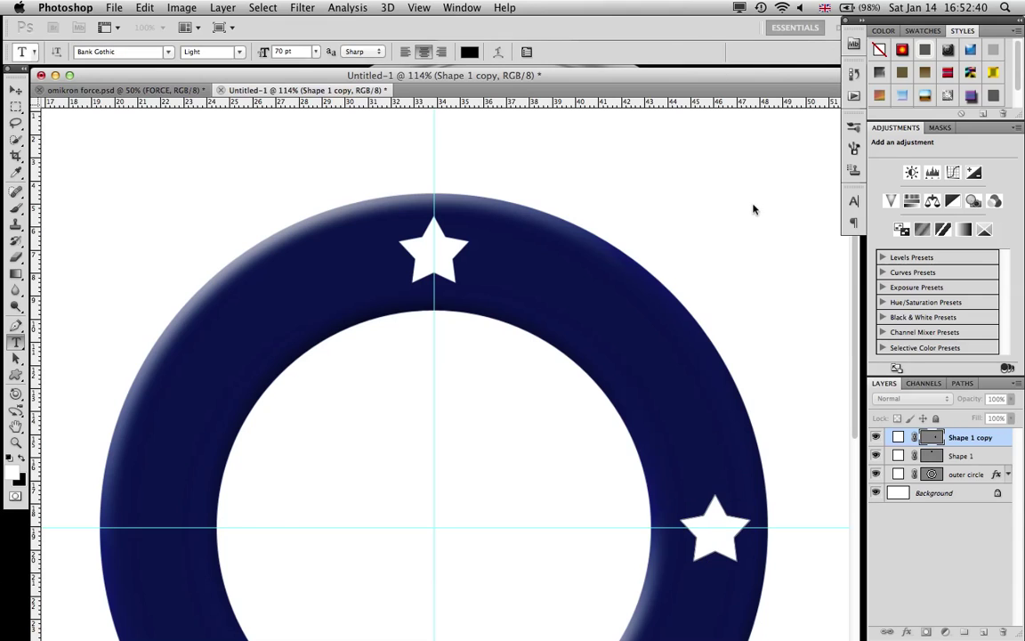
Duplicate the right-hand star and move the copy to the ring's bottom centre
key("ctrl+j")
scroll(633, 374, "down", 5)
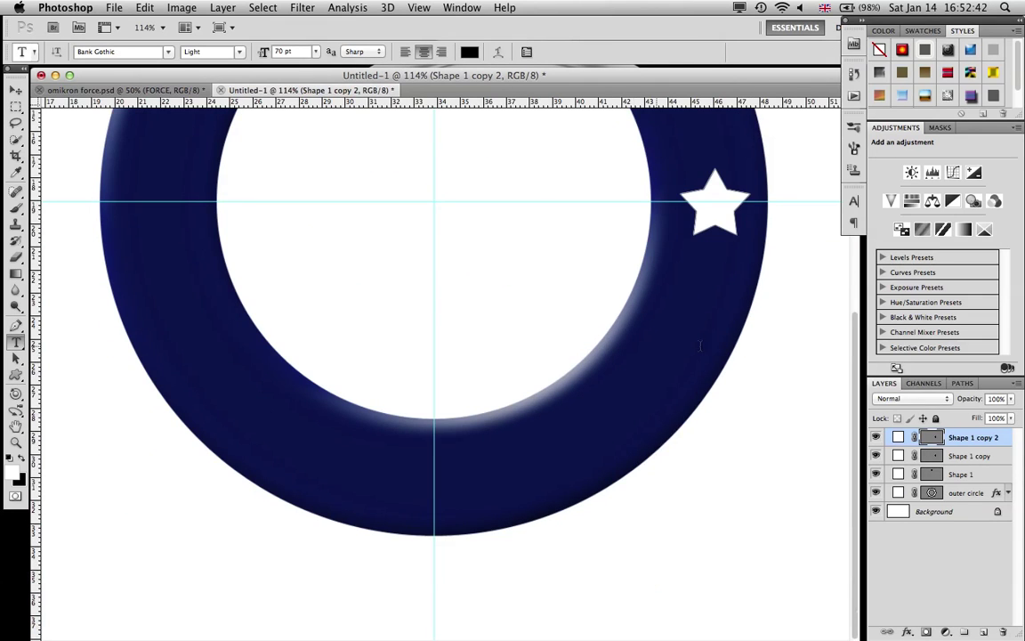
key("ctrl+t")
left_click_drag(726, 215, 449, 493)
left_click(713, 51)
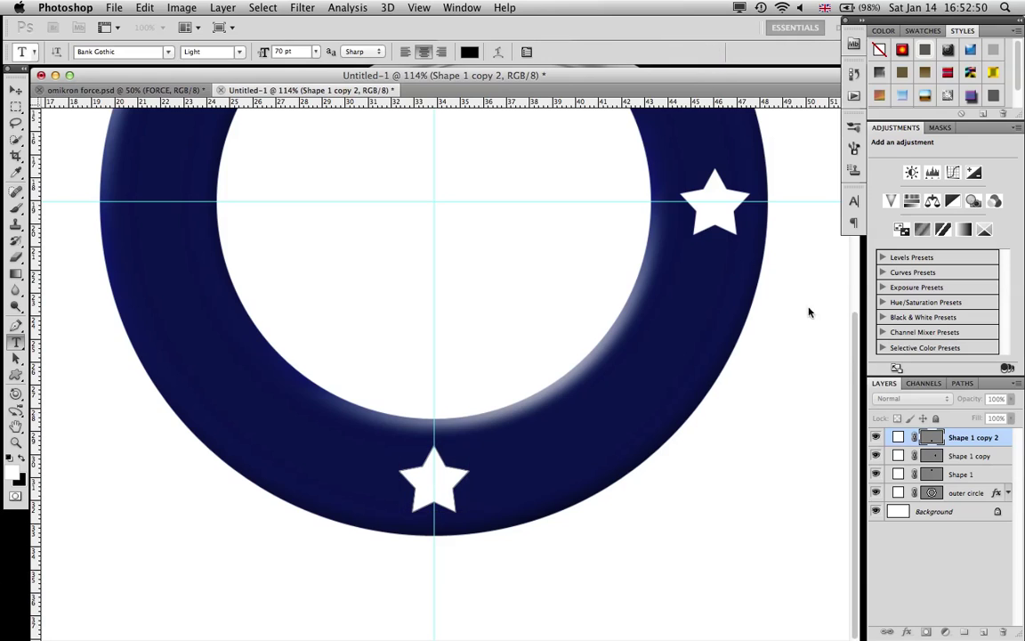
Duplicate the bottom star and move the copy to the ring's left side
key("super+j")
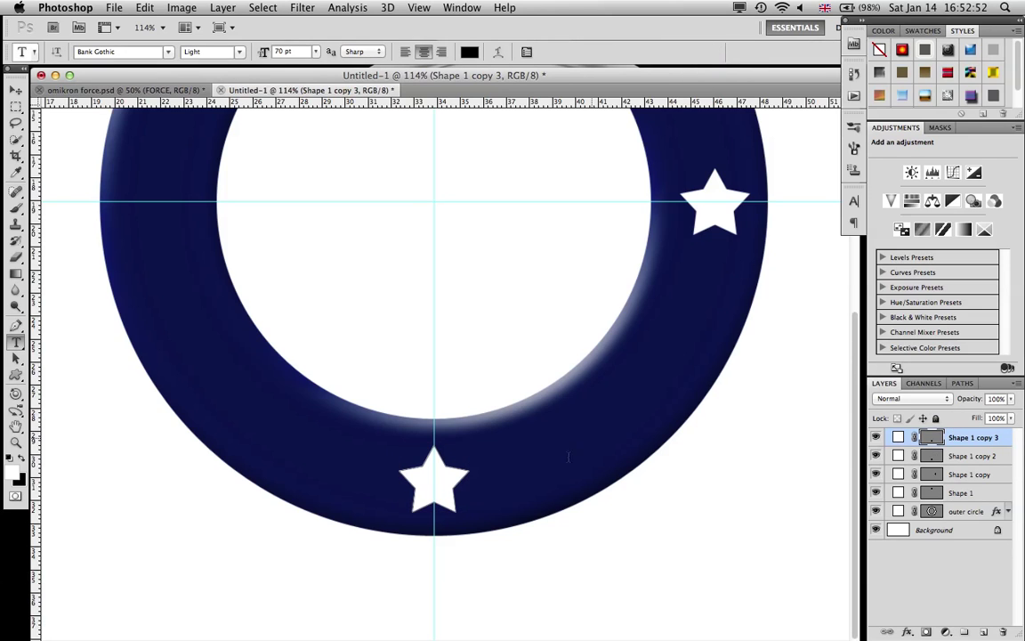
key("super+t")
left_click_drag(452, 482, 173, 206)
left_click(713, 51)
key("t")
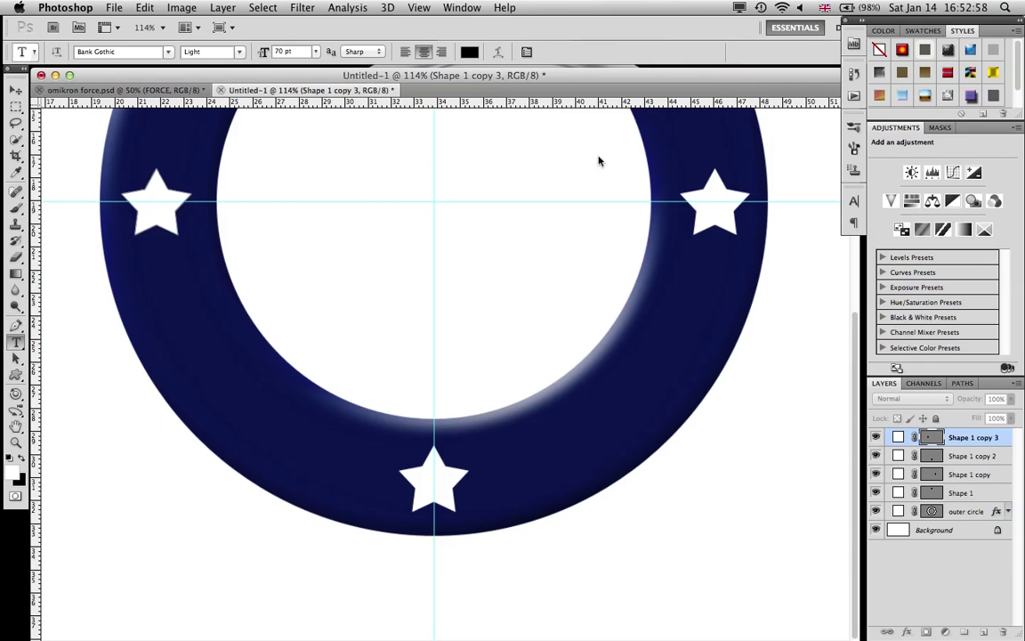
scroll(599, 157, "down", 2)
scroll(598, 156, "down", 3)
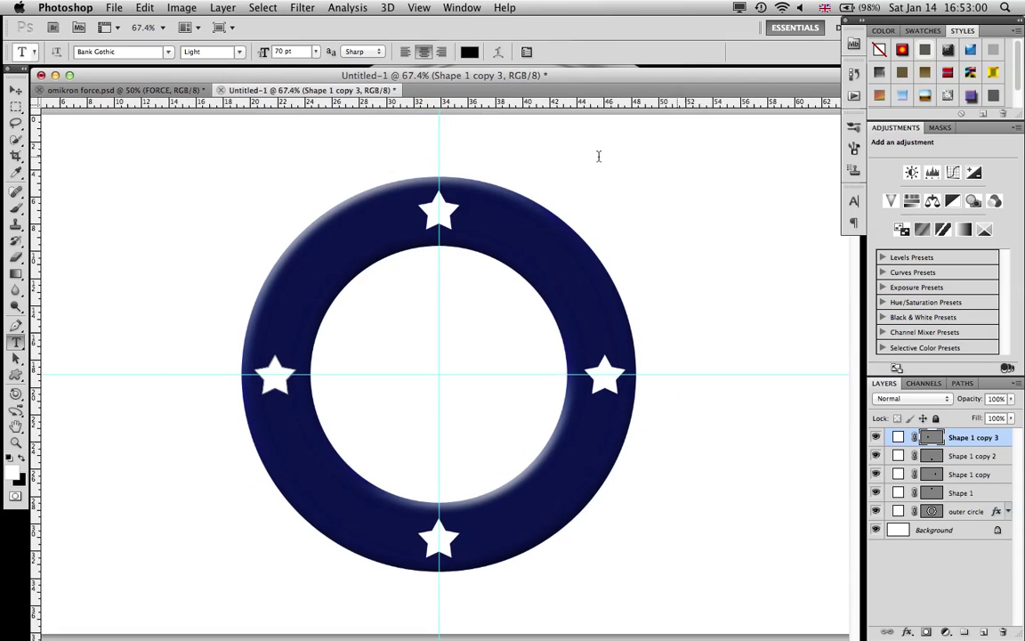
Give the top star a deep blue colour overlay, hex 131389
double_click(992, 493)
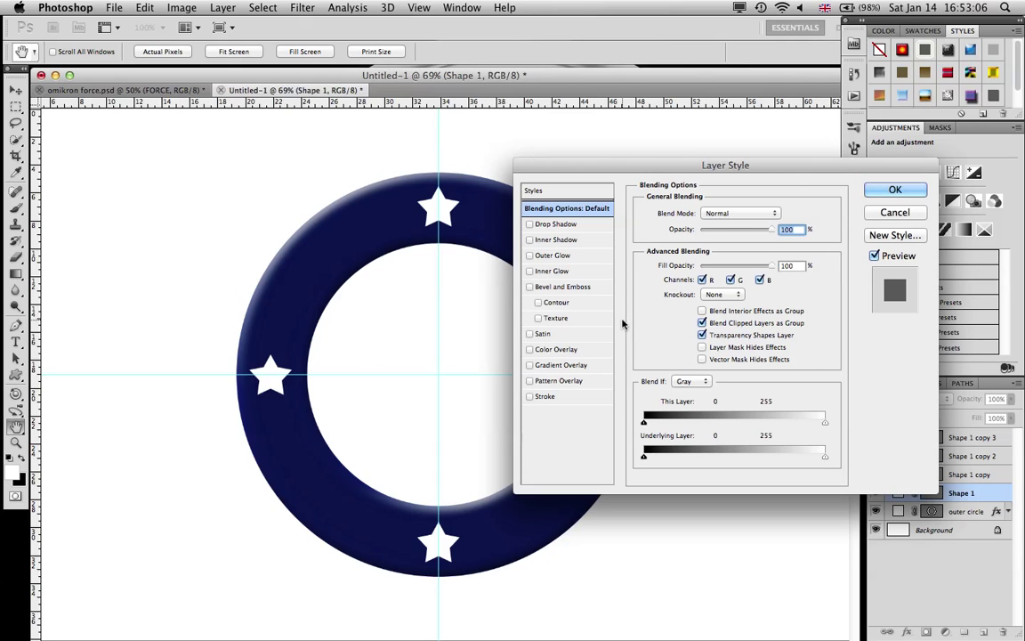
left_click(556, 349)
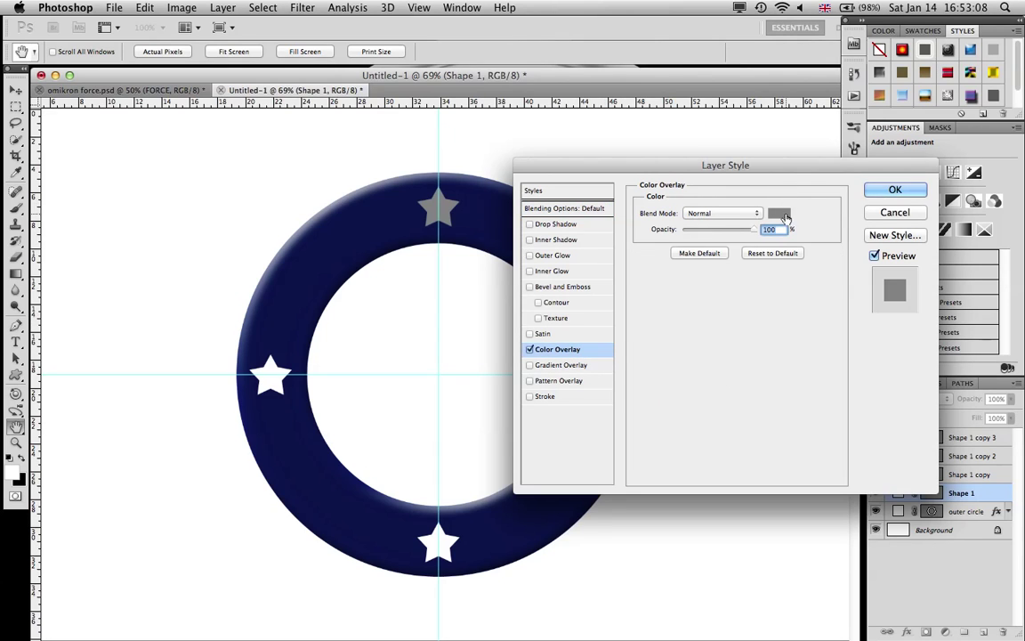
left_click(779, 213)
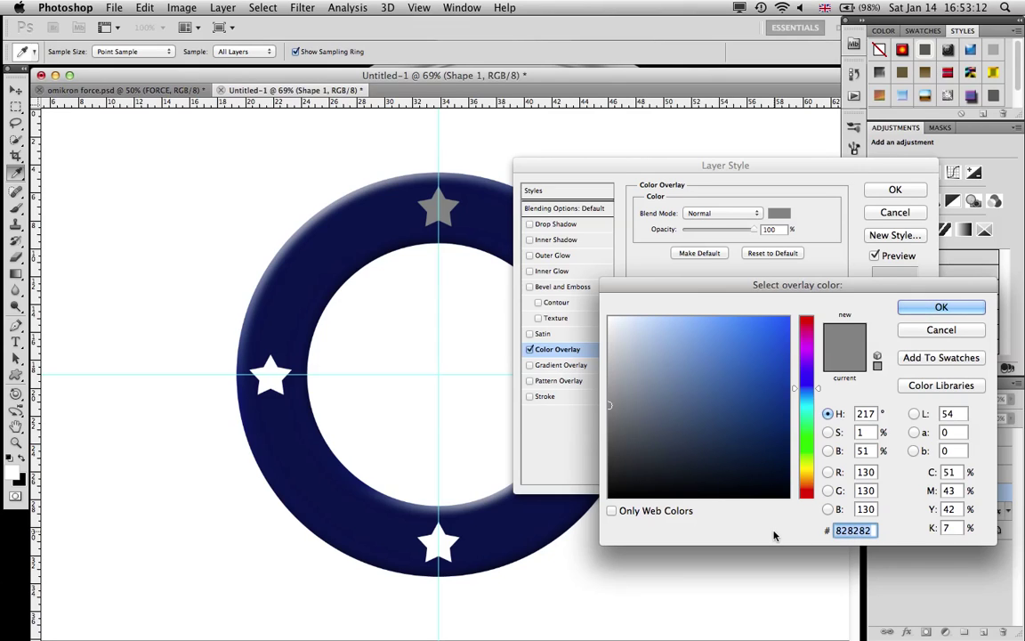
type("131")
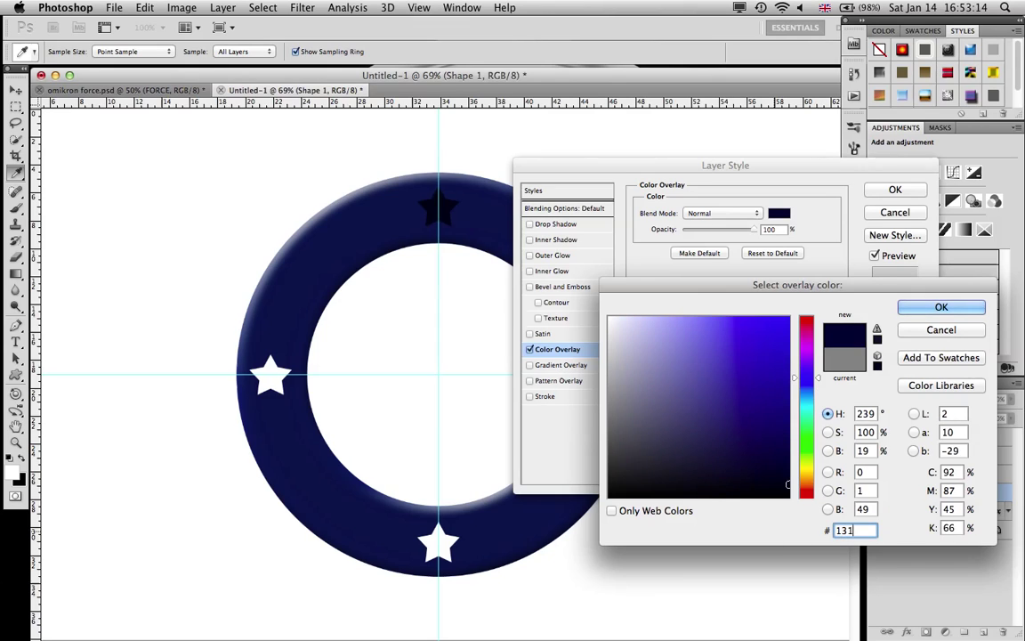
type("389")
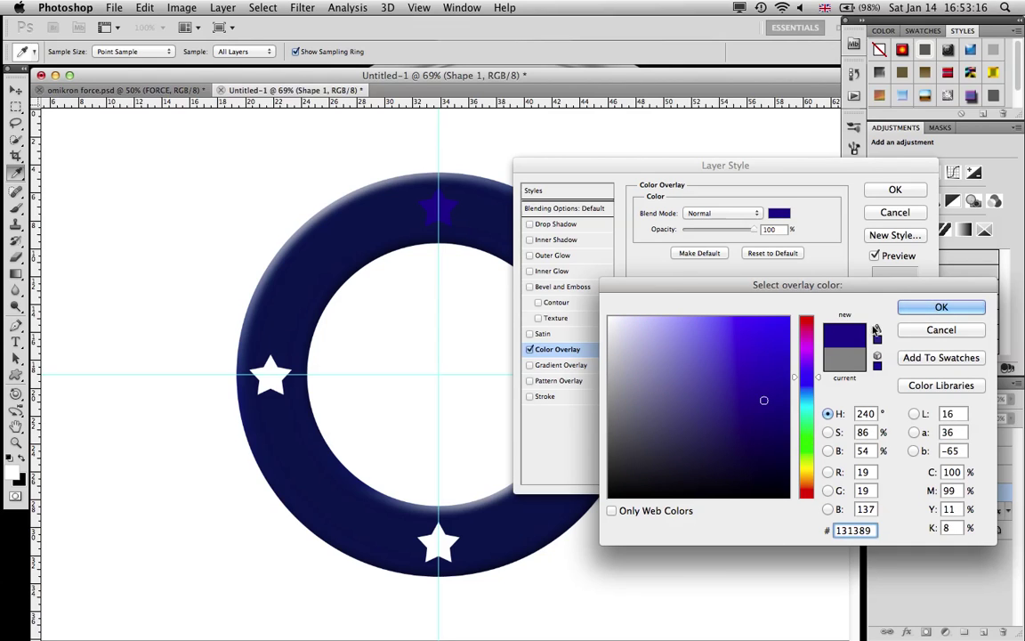
left_click(930, 309)
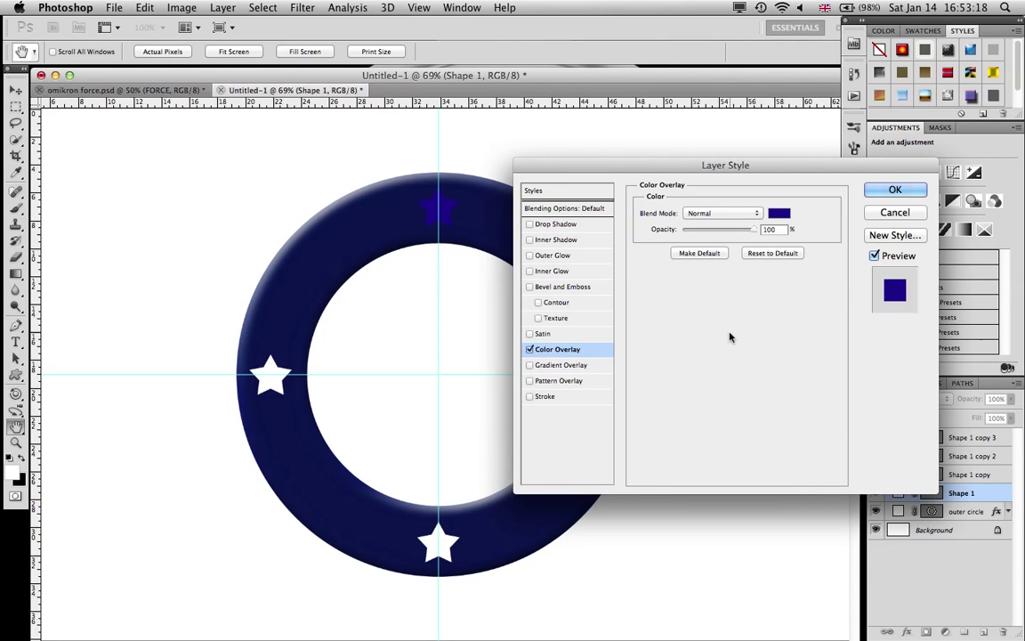
Add a satin sheen to the star with distance 15, and enable Bevel and Emboss
left_click(583, 334)
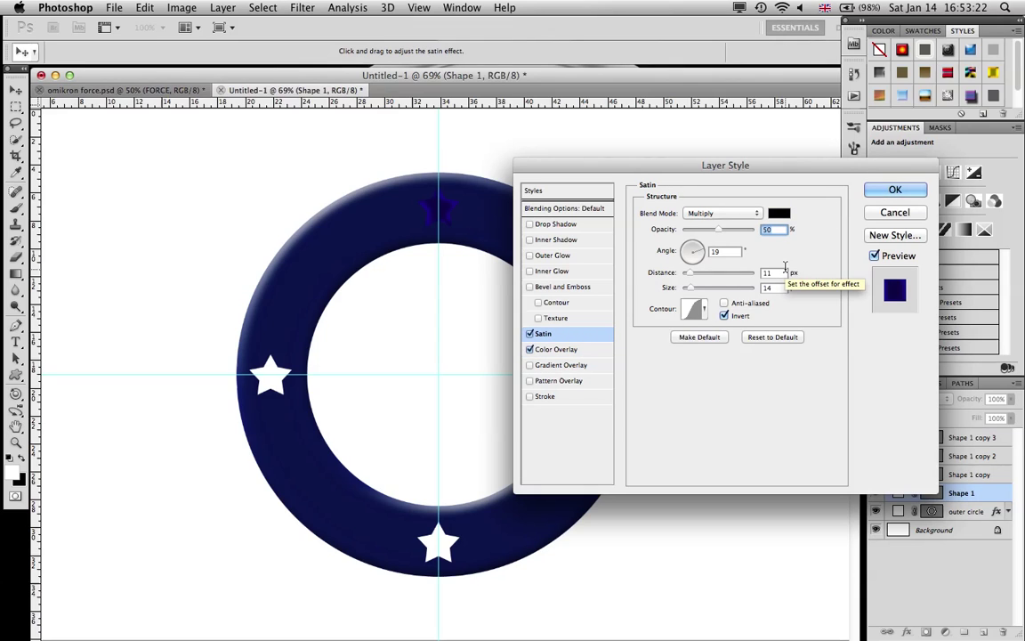
left_click(776, 287)
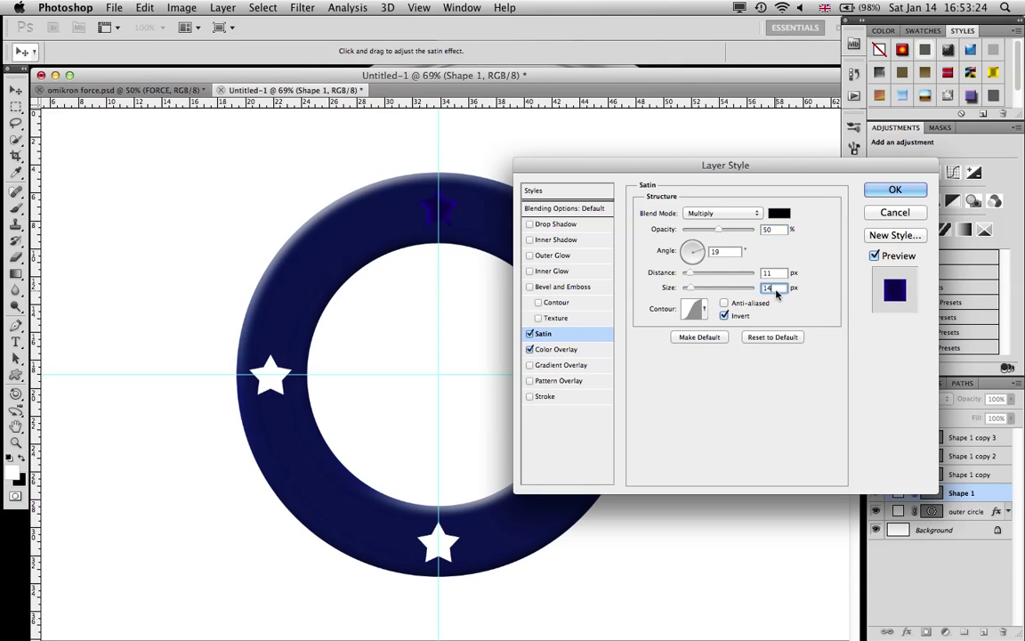
left_click(776, 290)
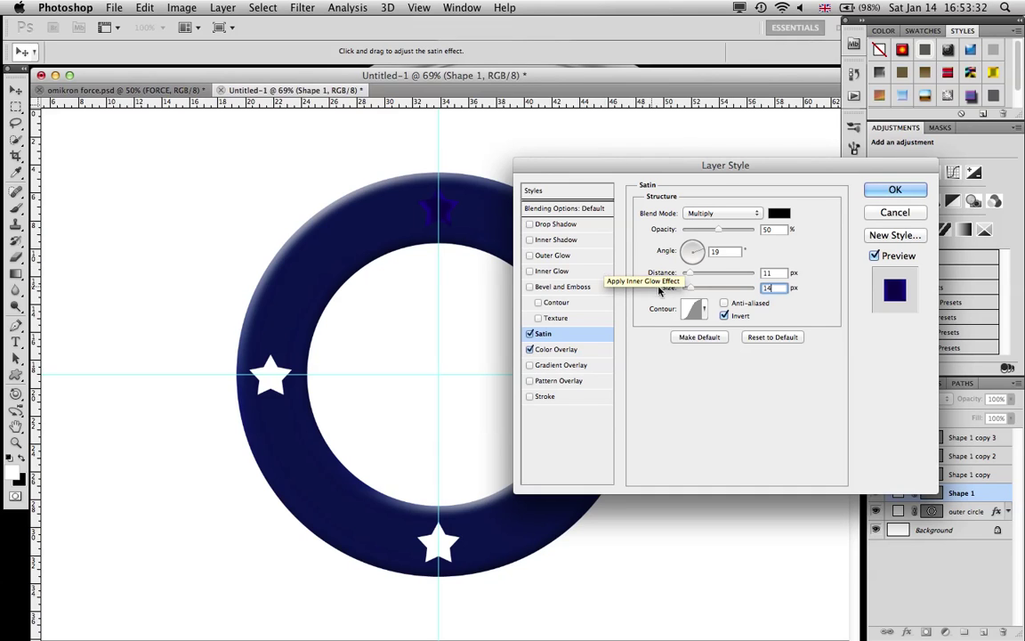
left_click(775, 275)
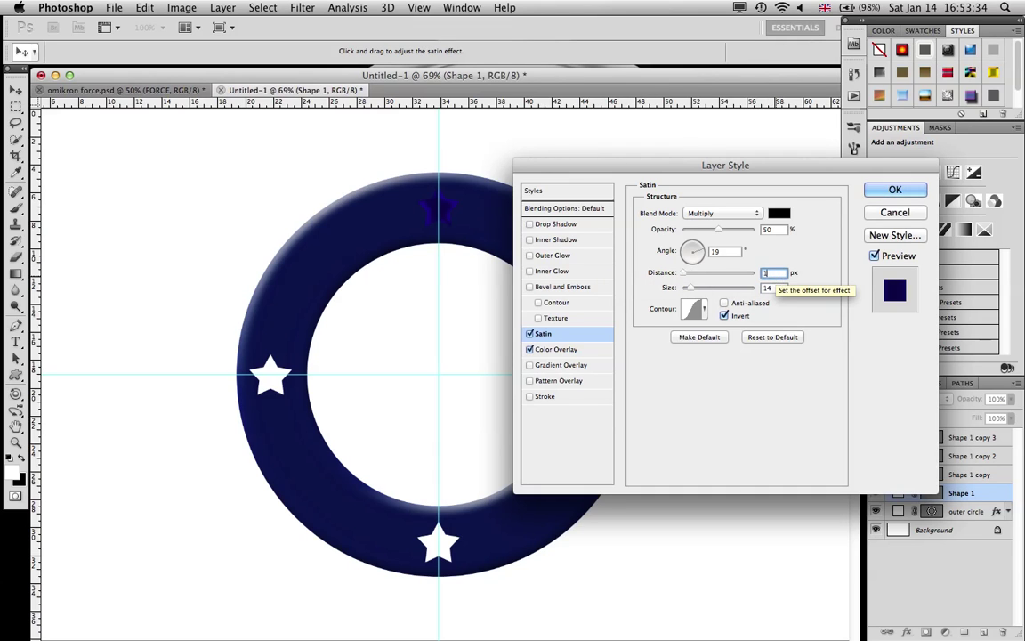
type("15")
key("Tab")
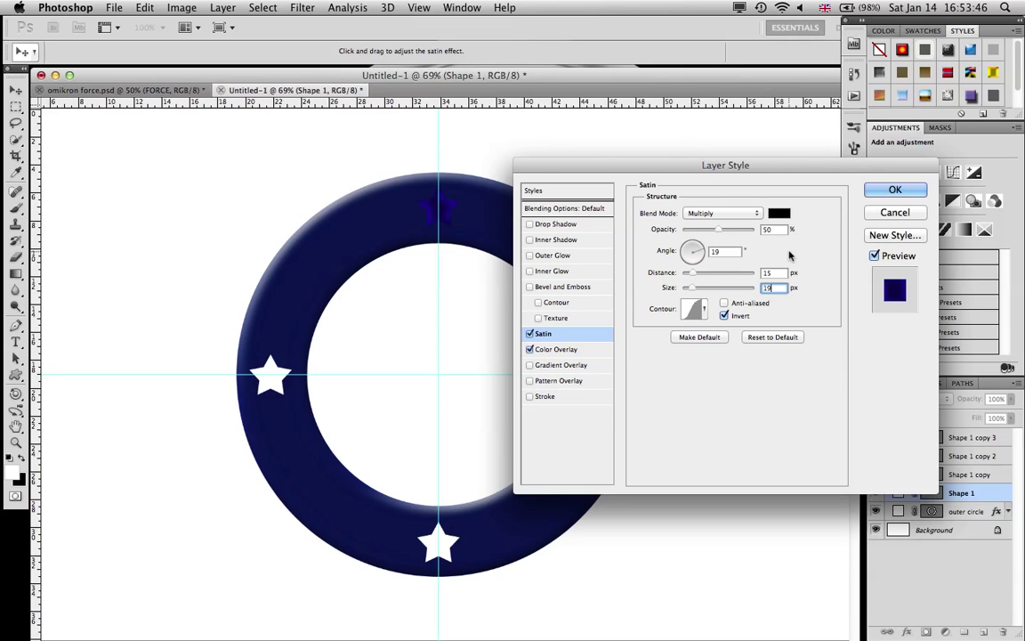
left_click(564, 285)
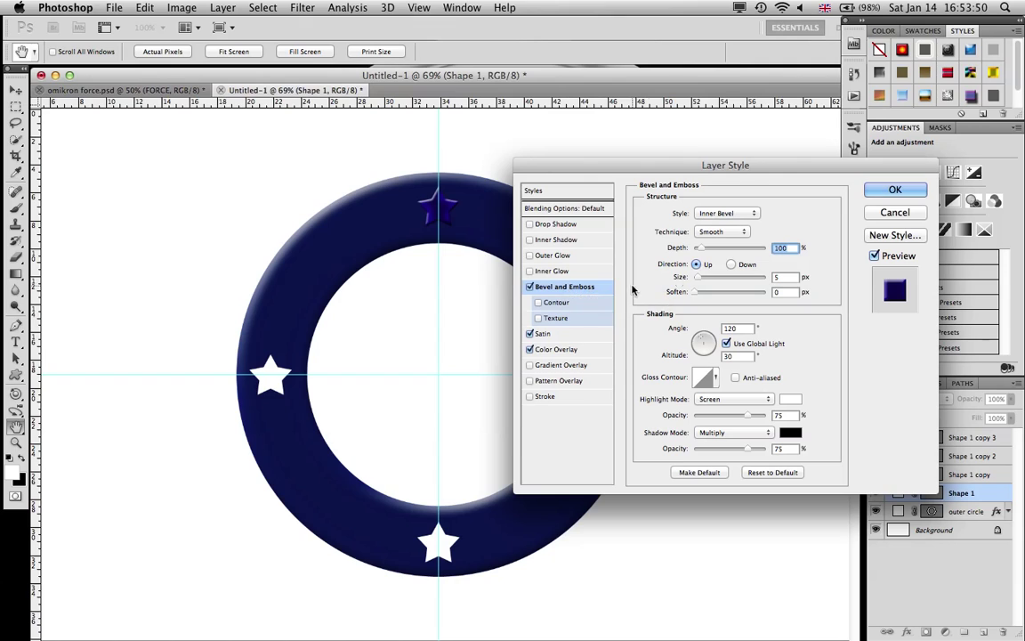
Set the star's bevel to size 7 and depth 1000, add an outer glow, and apply
left_click(787, 278)
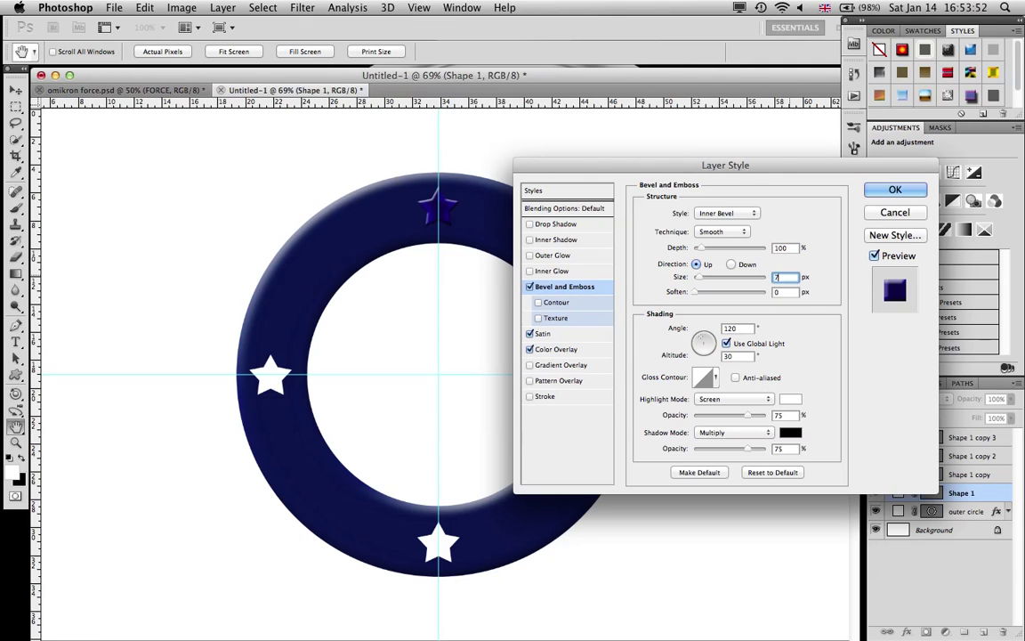
left_click_drag(701, 248, 866, 249)
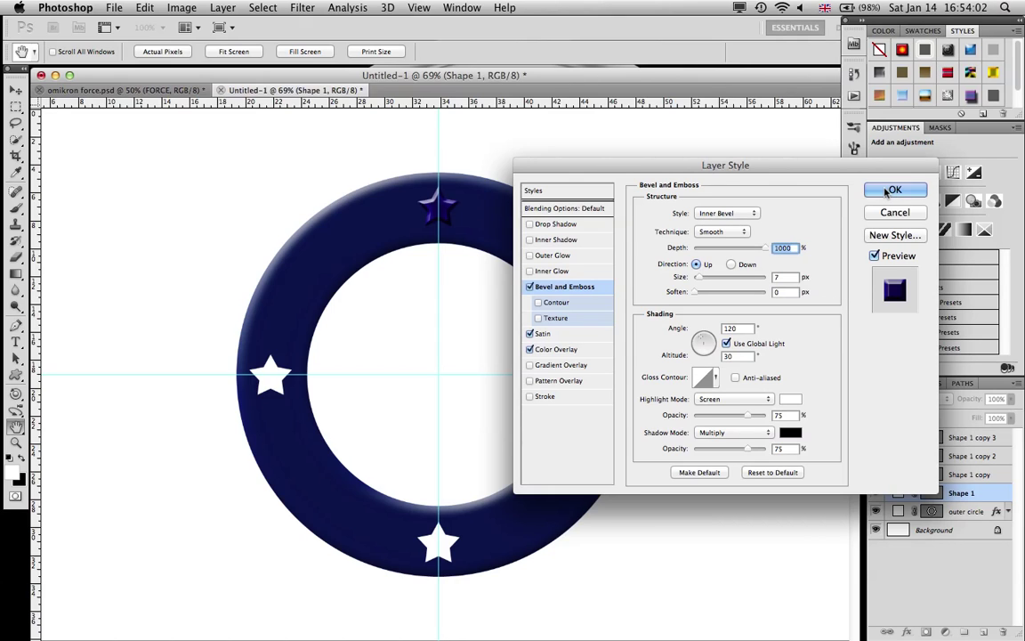
left_click(556, 256)
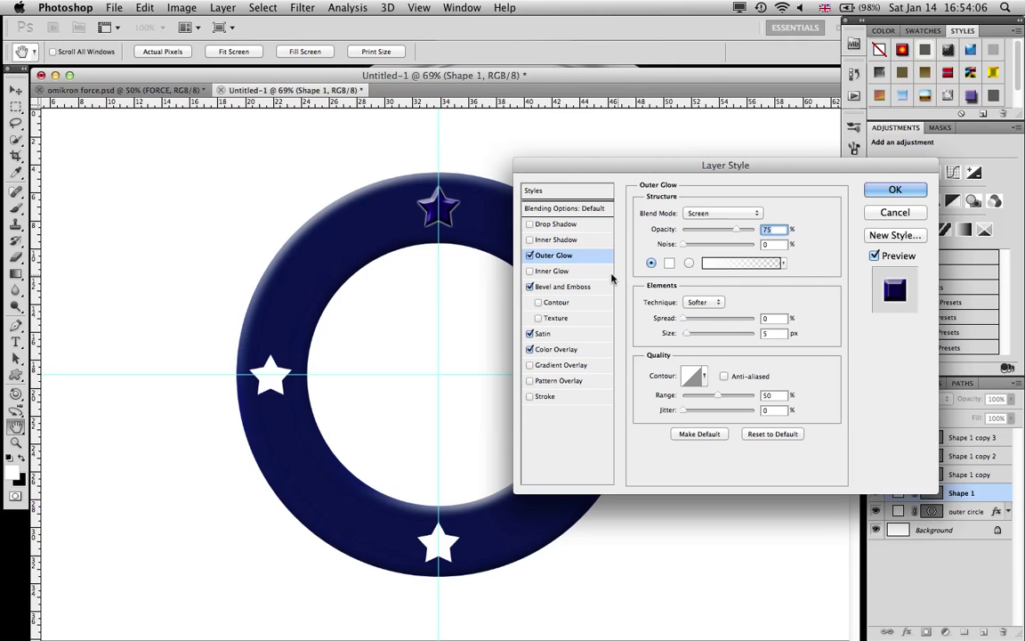
left_click(893, 190)
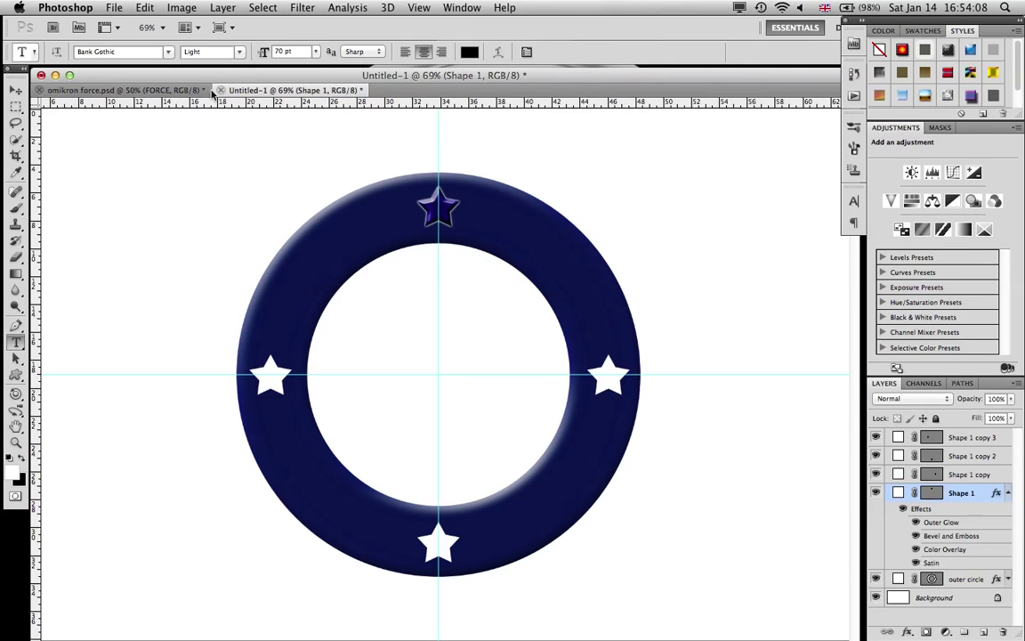
left_click(174, 90)
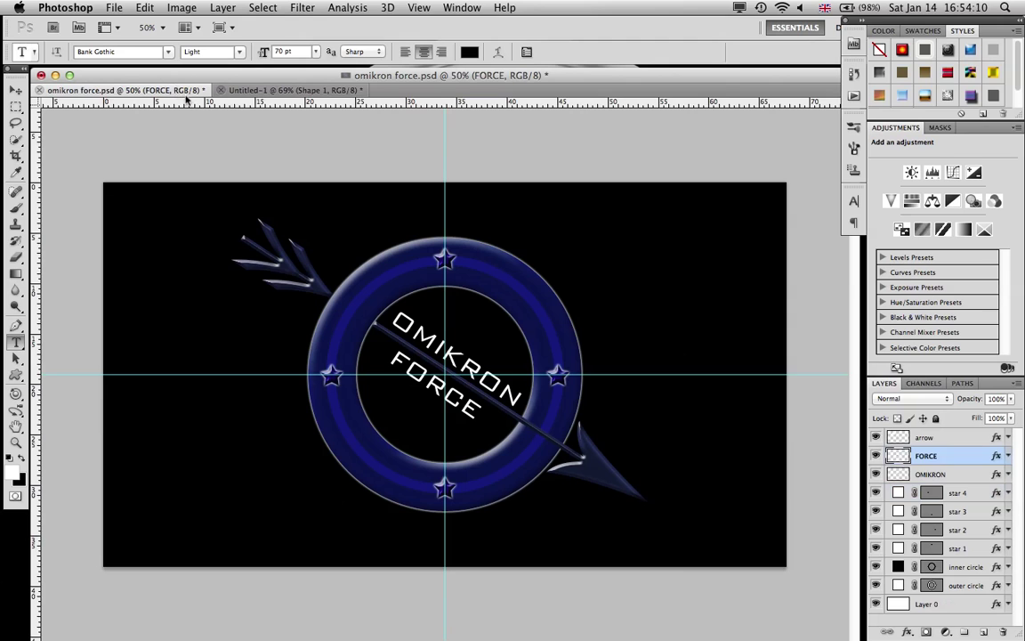
scroll(399, 256, "up", 5)
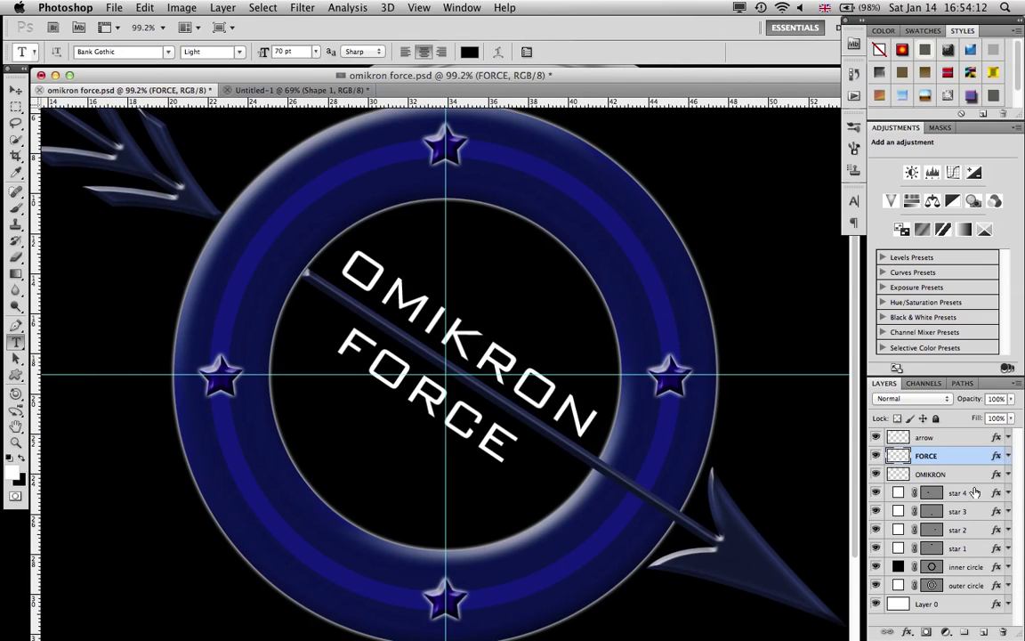
double_click(975, 494)
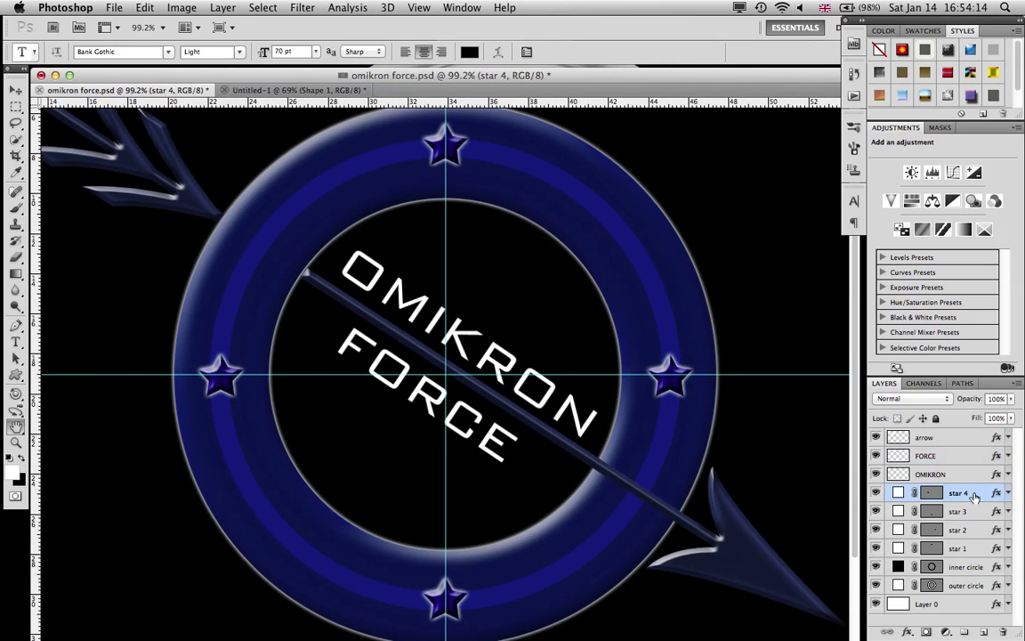
left_click(545, 334)
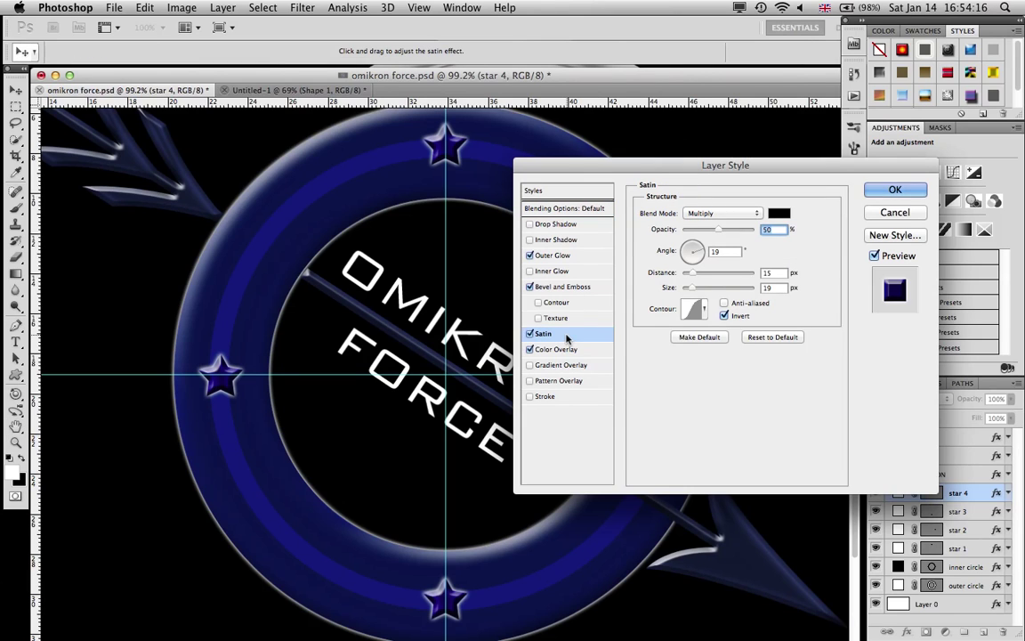
left_click(893, 213)
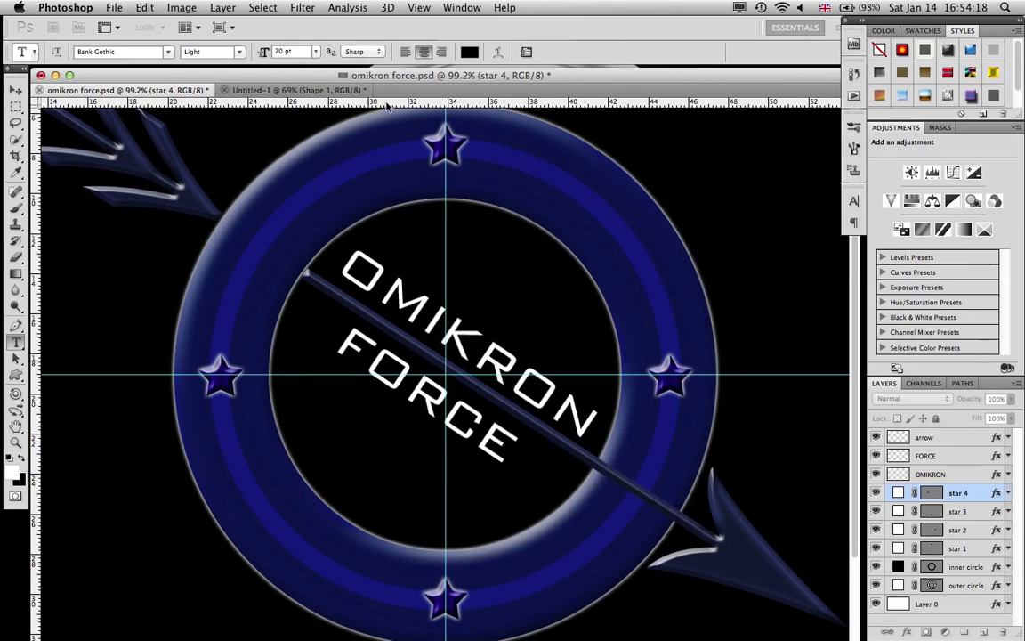
left_click(279, 90)
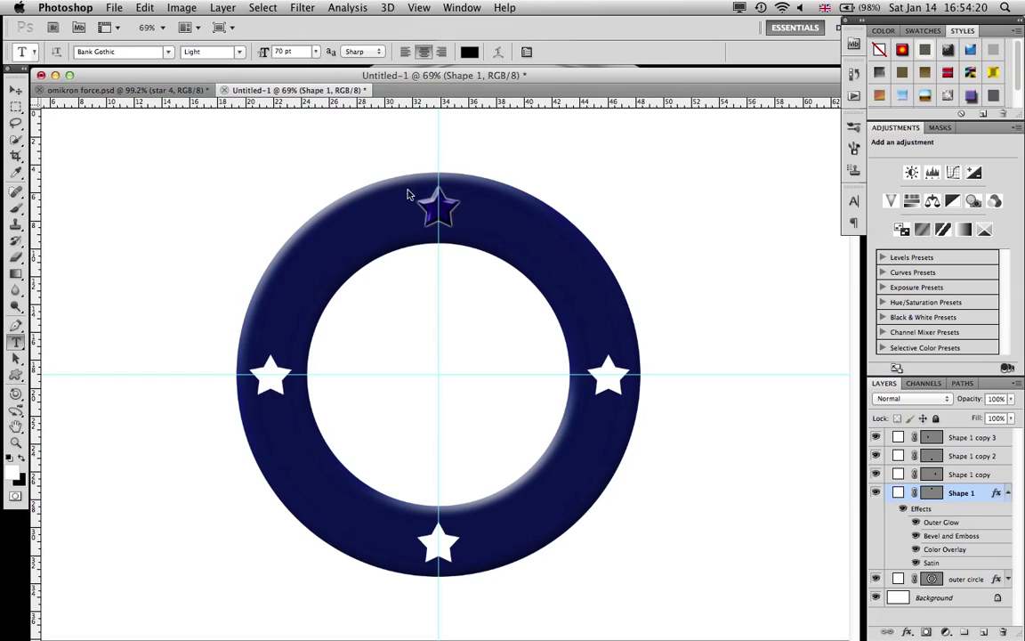
Copy the top star's layer style and paste it onto the other three star layers
left_click(1009, 494)
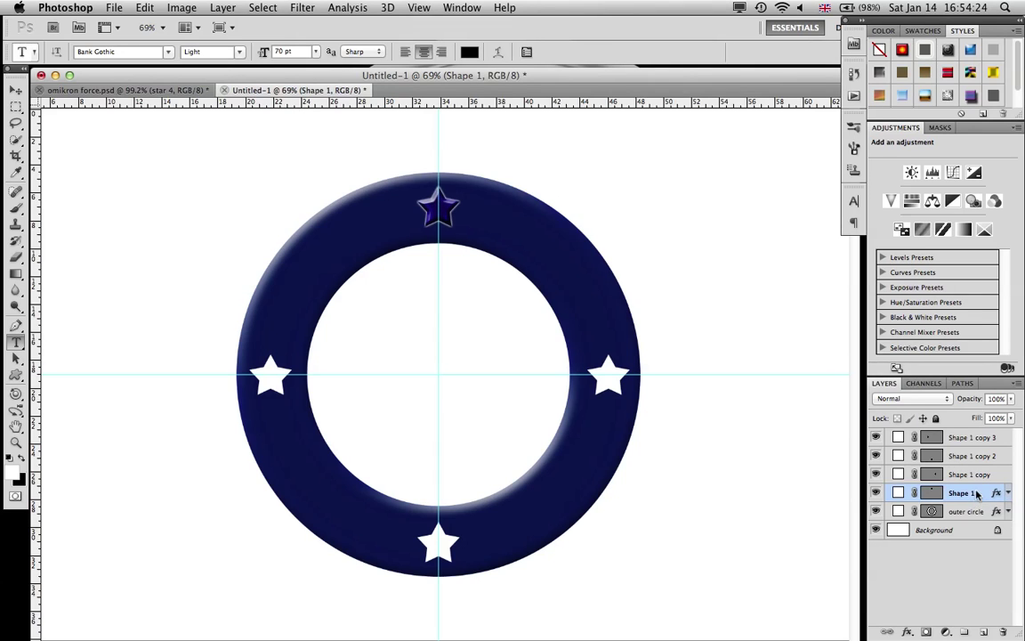
right_click(976, 495)
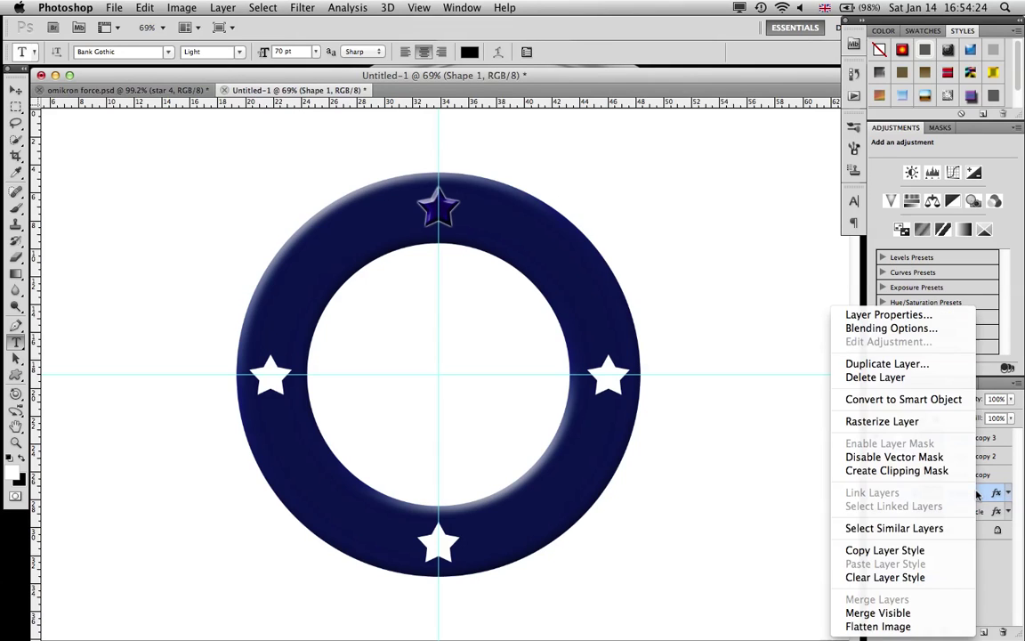
left_click(940, 550)
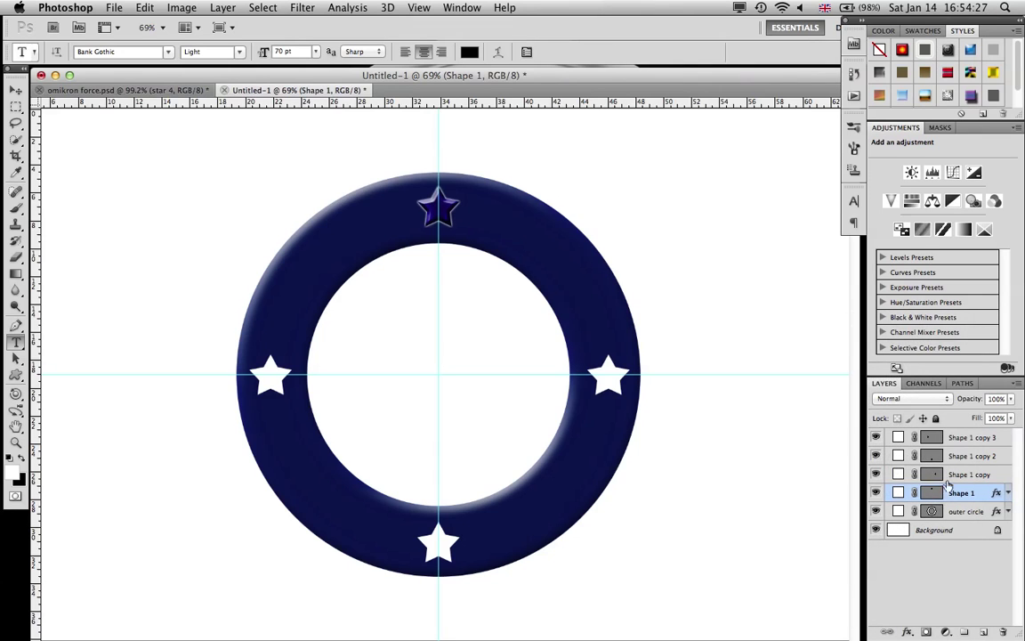
left_click(964, 435, "shift")
right_click(964, 435)
left_click(931, 562)
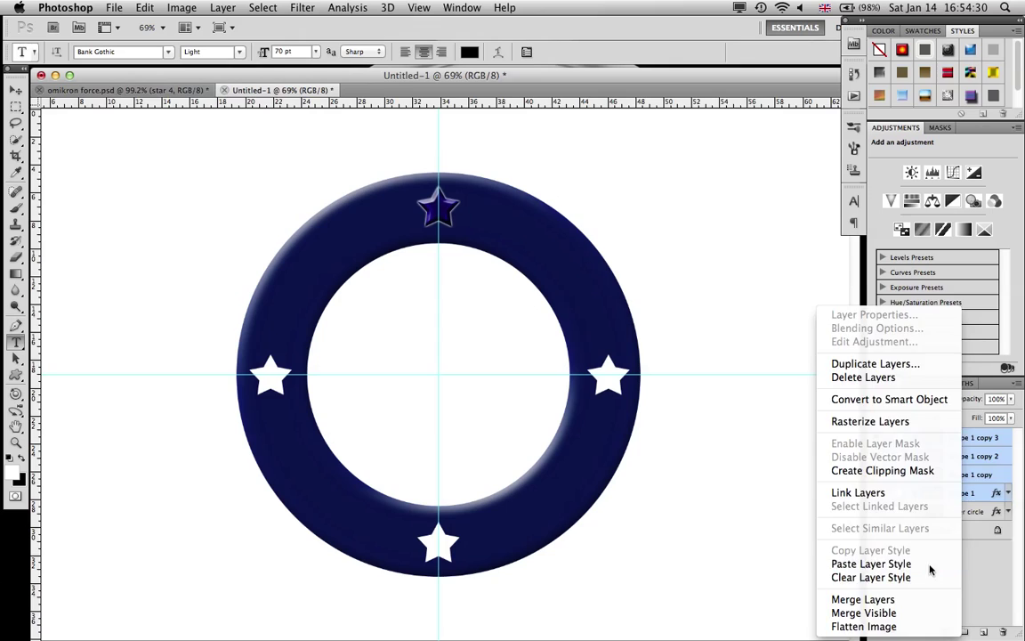
left_click(1009, 437)
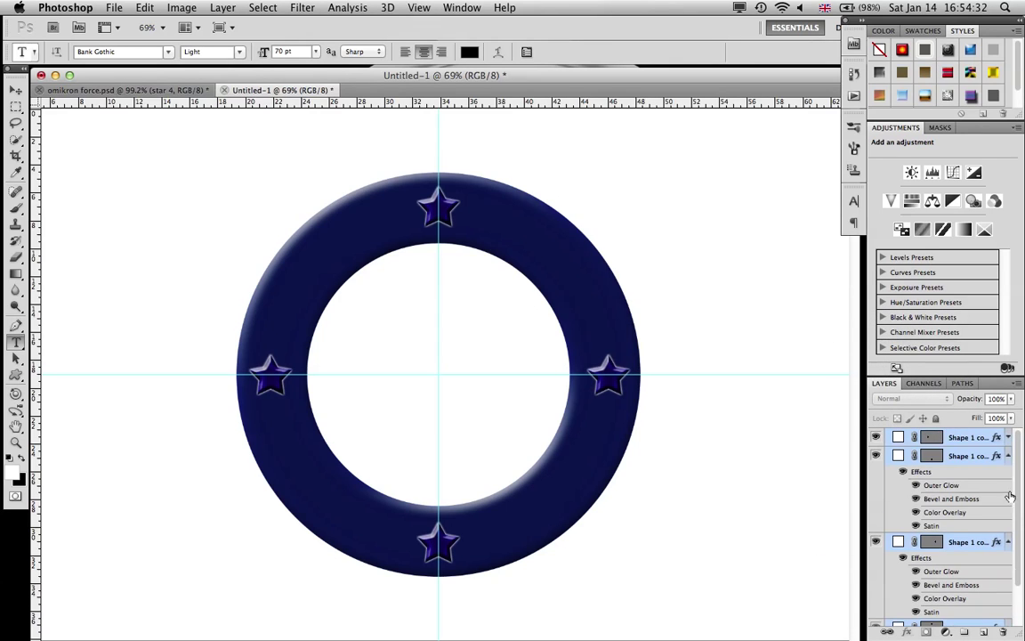
left_click(1008, 456)
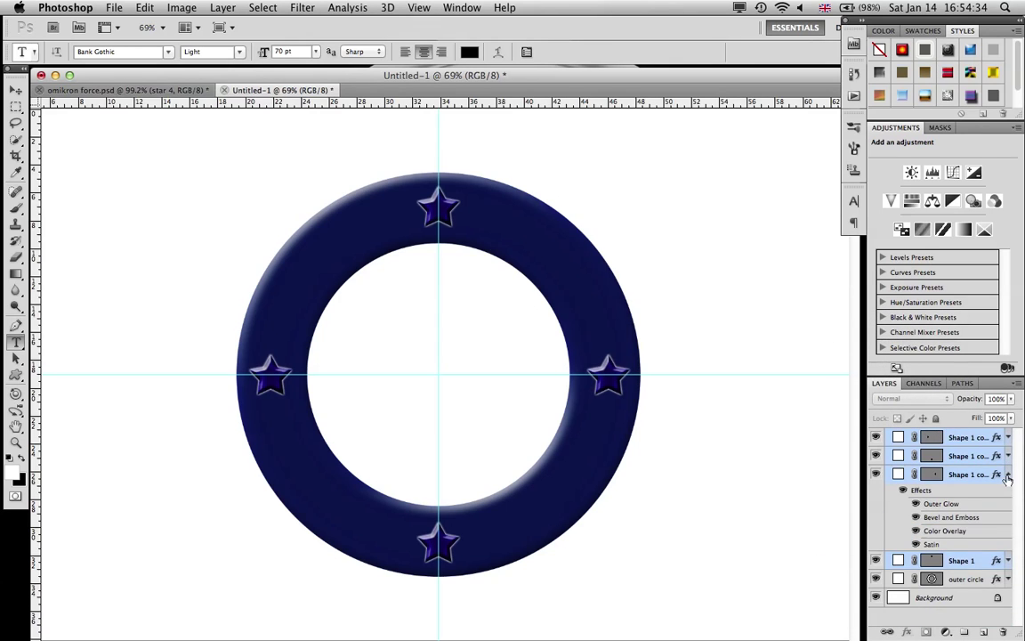
left_click(1009, 477)
left_click(958, 455)
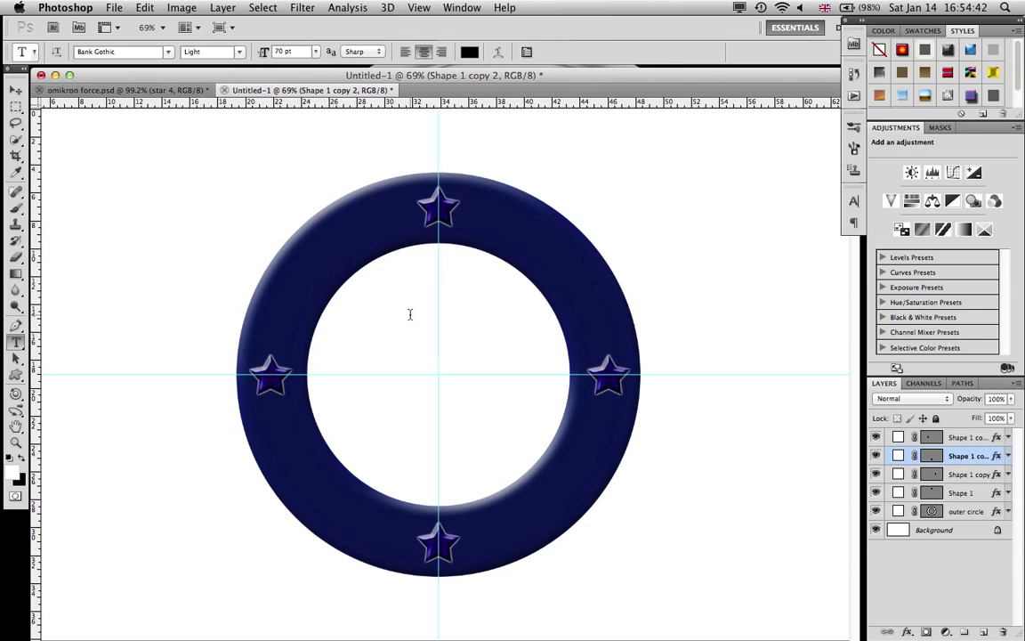
scroll(410, 313, "down", 5)
Add a new empty layer above Shape 1 copy, load the Arrows set and pick the thin fletched arrow
scroll(410, 313, "up", 3)
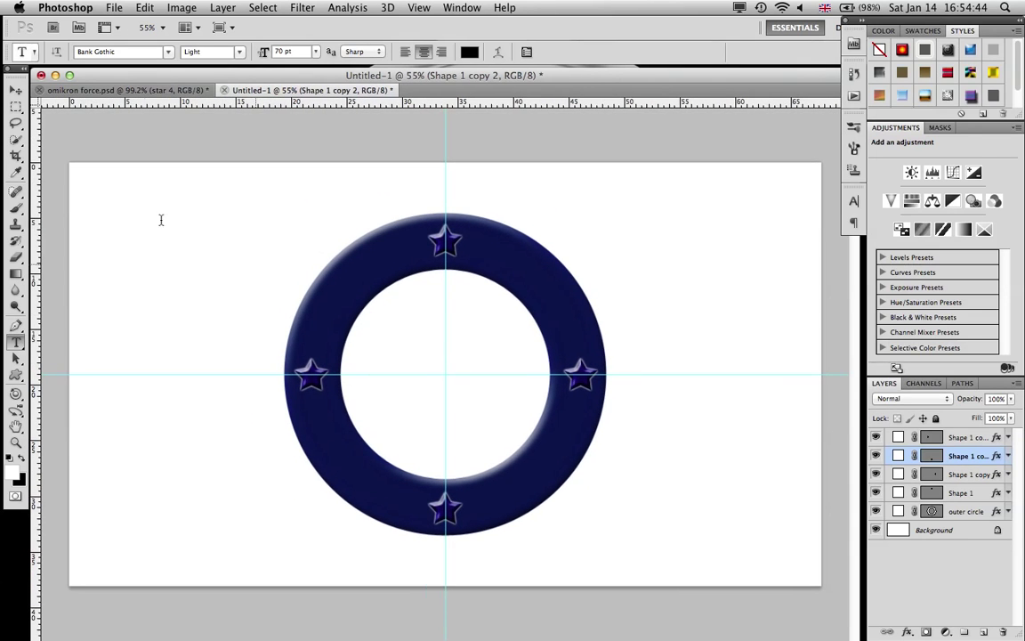
left_click(965, 437)
key("super+shift+alt+n")
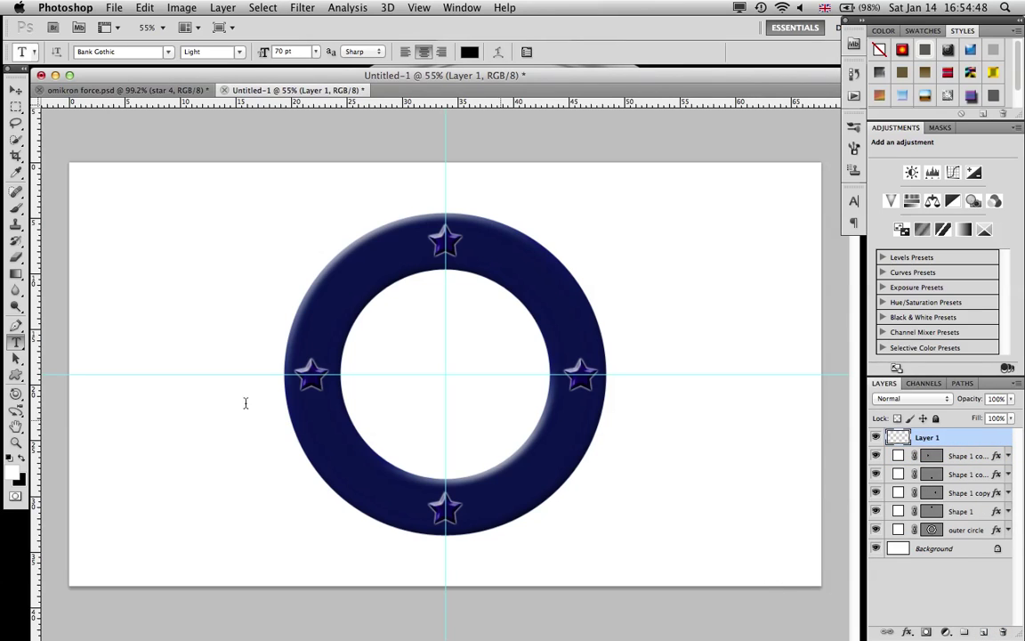
key("u")
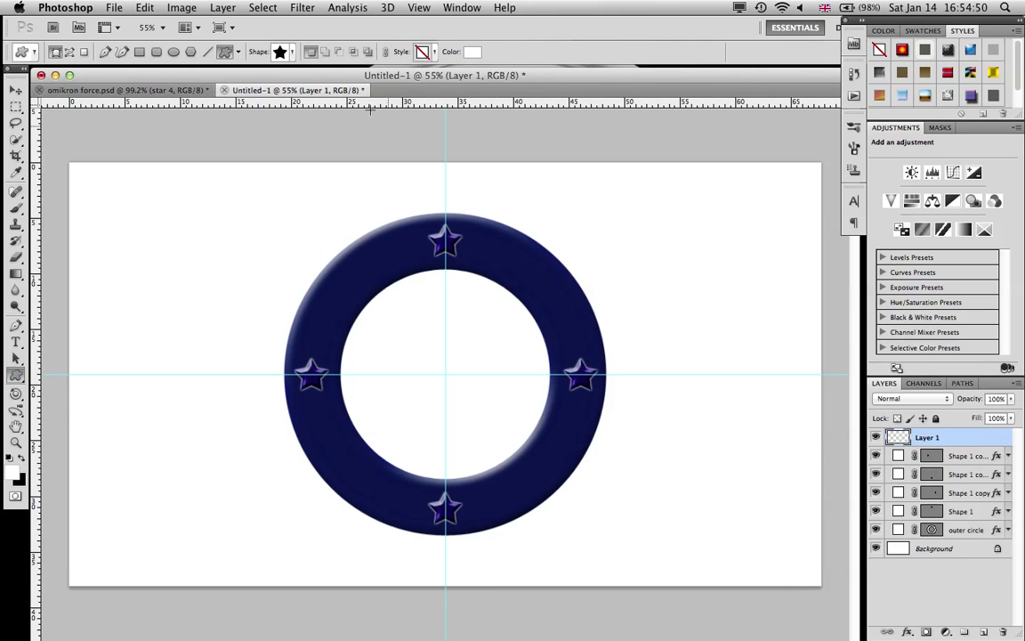
left_click(292, 53)
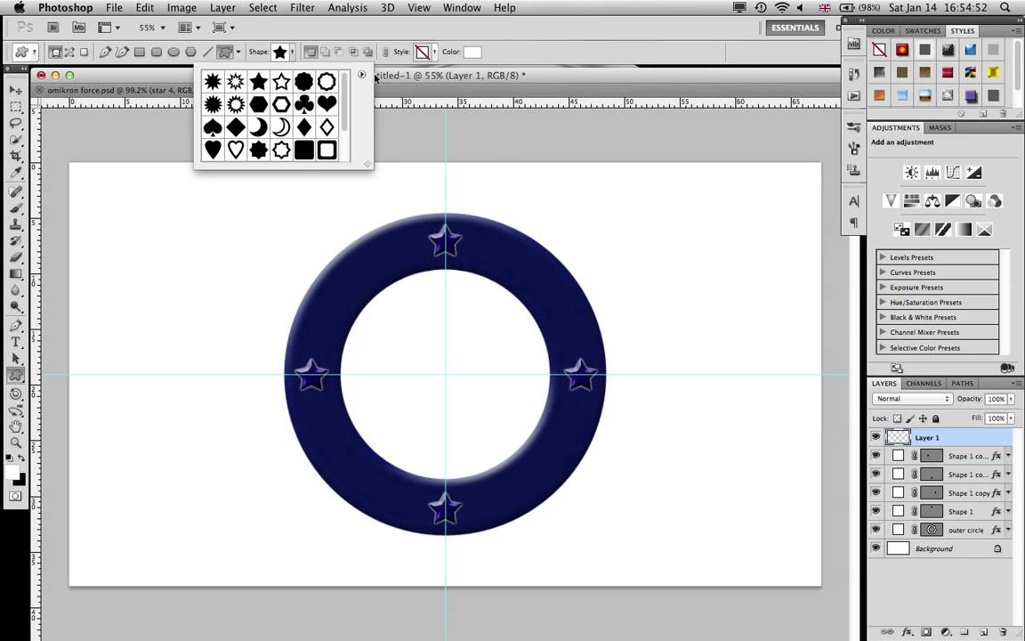
left_click(362, 76)
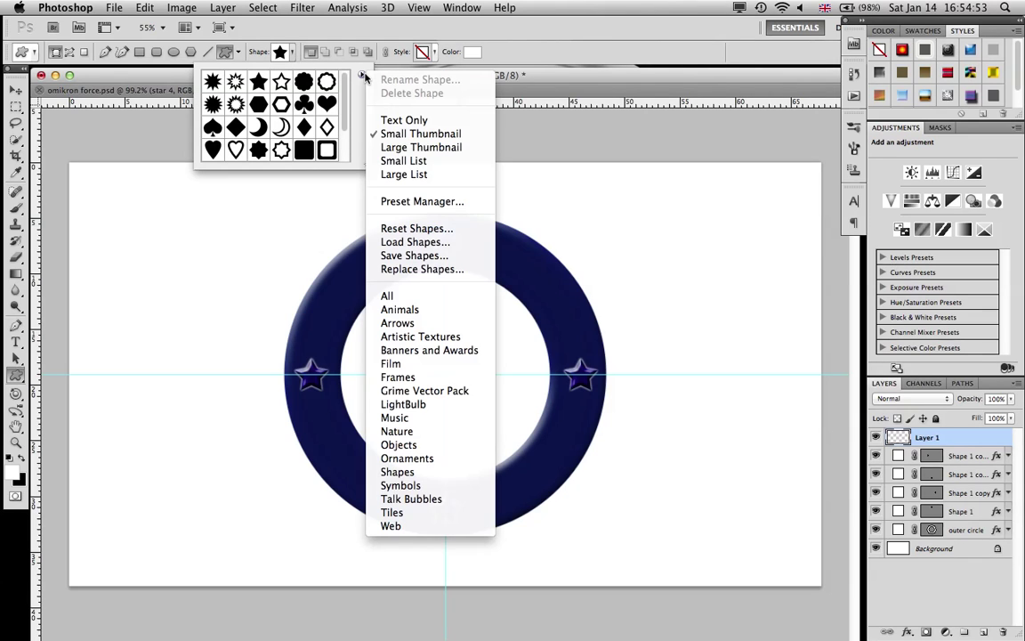
left_click(436, 323)
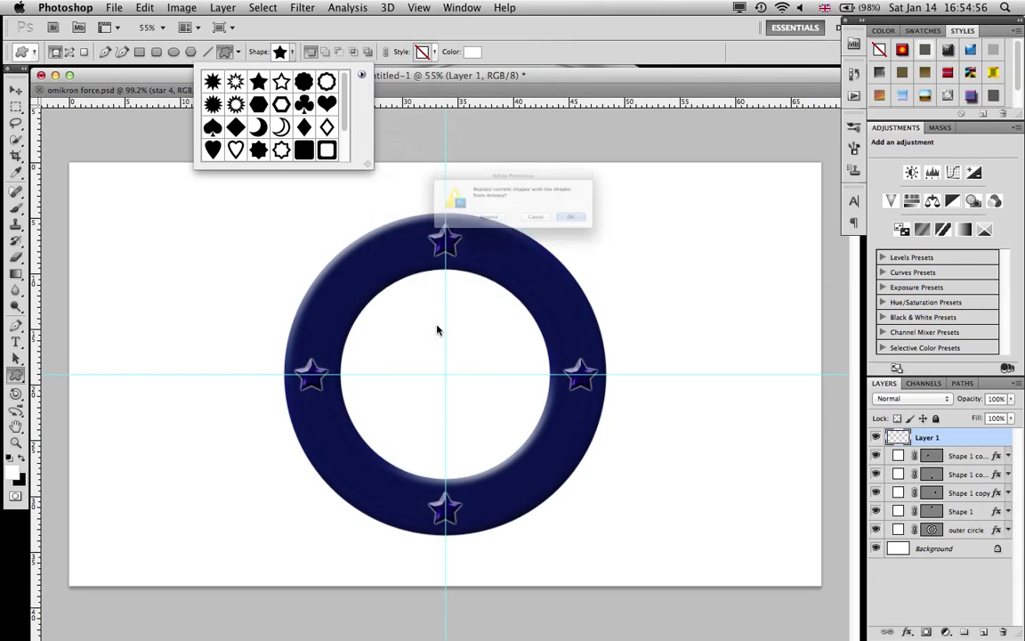
key("Return")
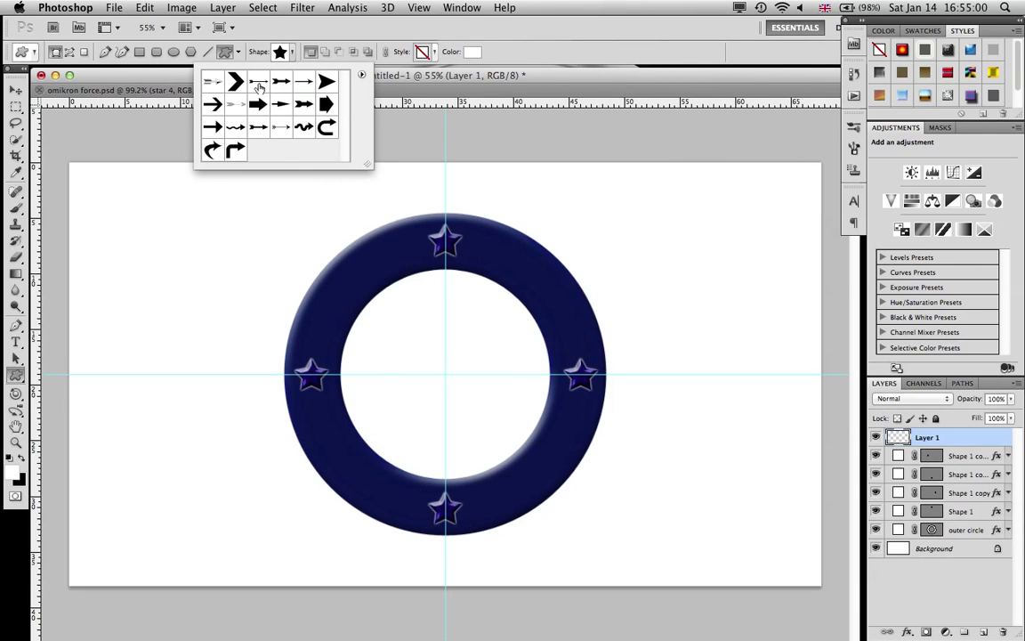
scroll(262, 181, "up", 3)
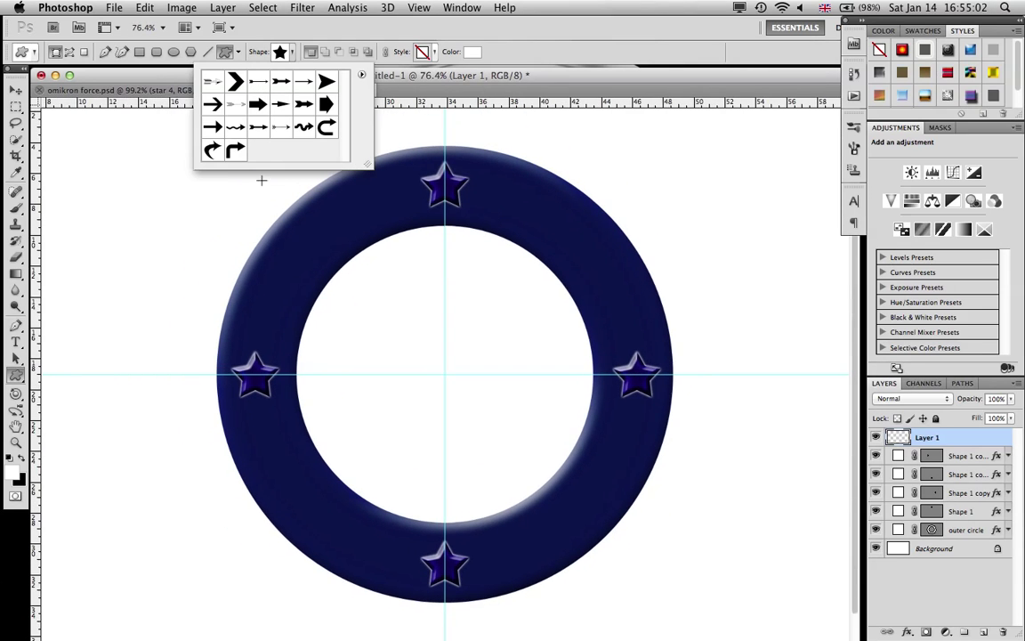
left_click(257, 83)
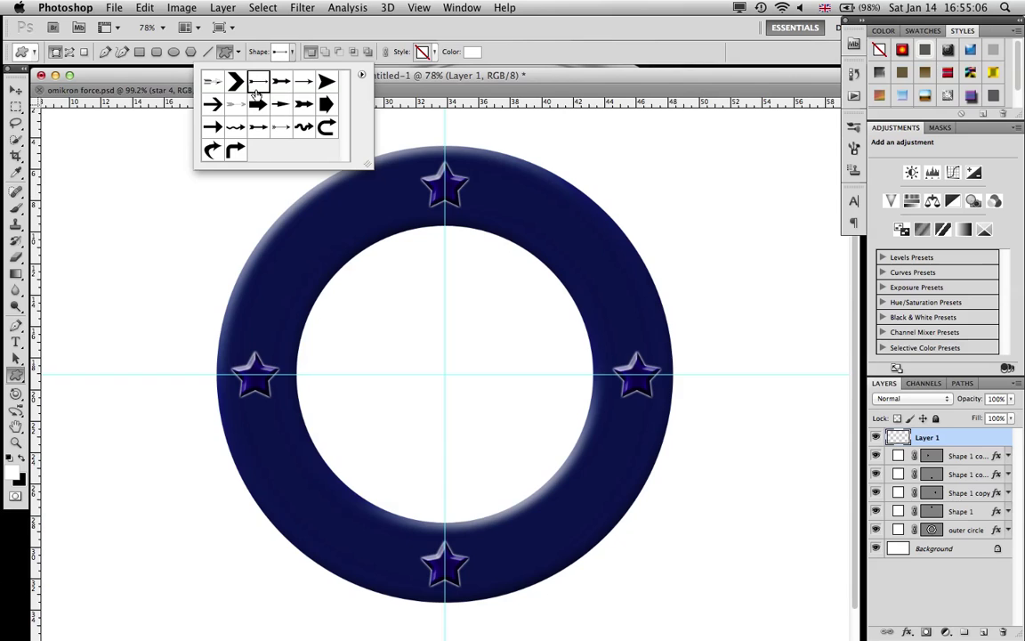
Draw the white arrow across the ring, comparing it with the reference badge
scroll(323, 234, "down", 2)
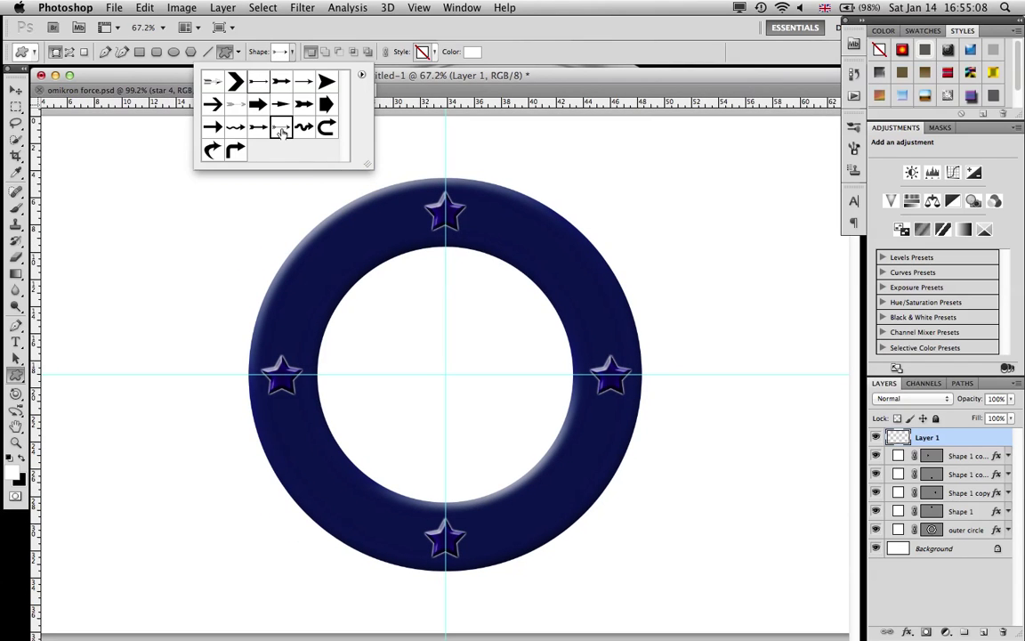
left_click(130, 90)
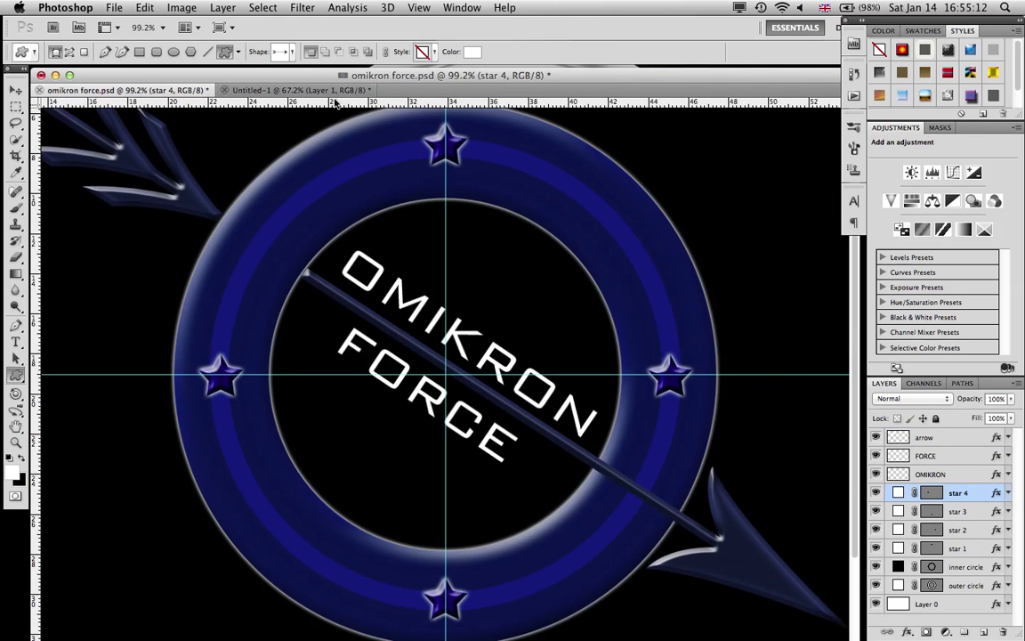
left_click(285, 90)
left_click_drag(275, 255, 590, 363)
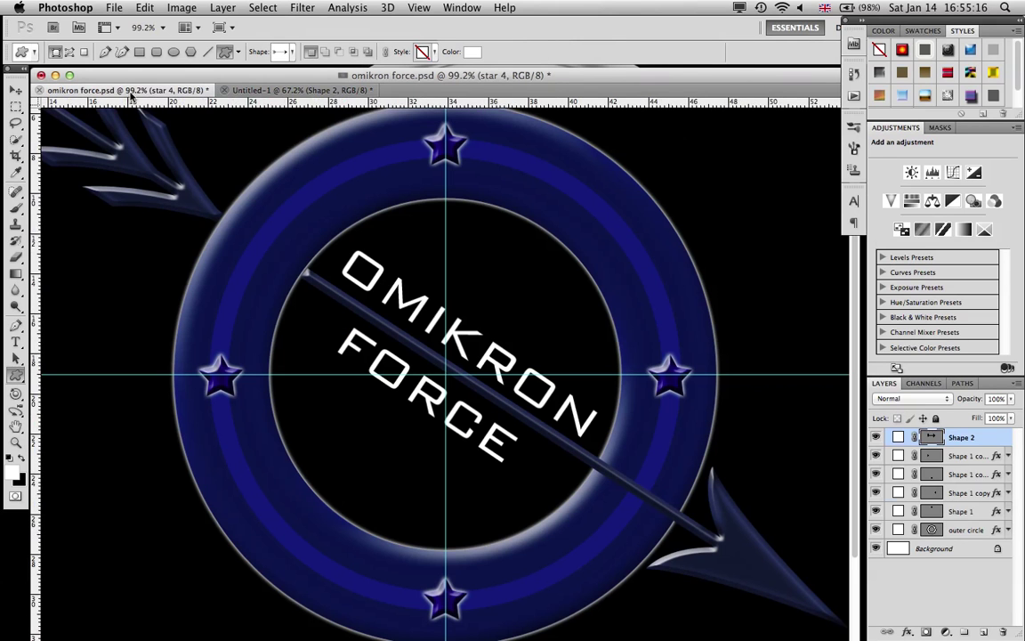
left_click(130, 91)
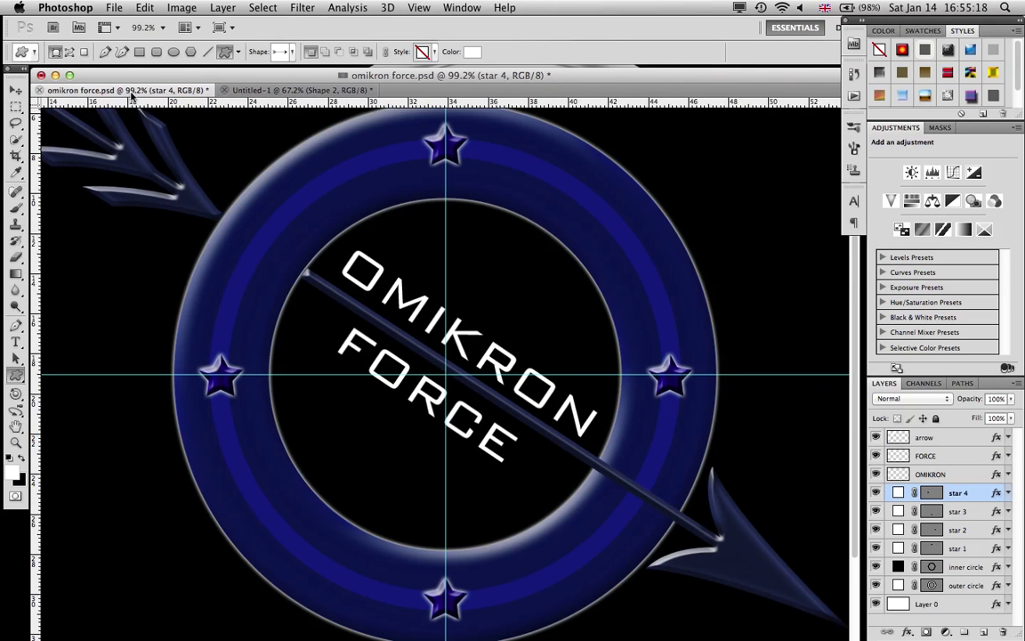
left_click(283, 91)
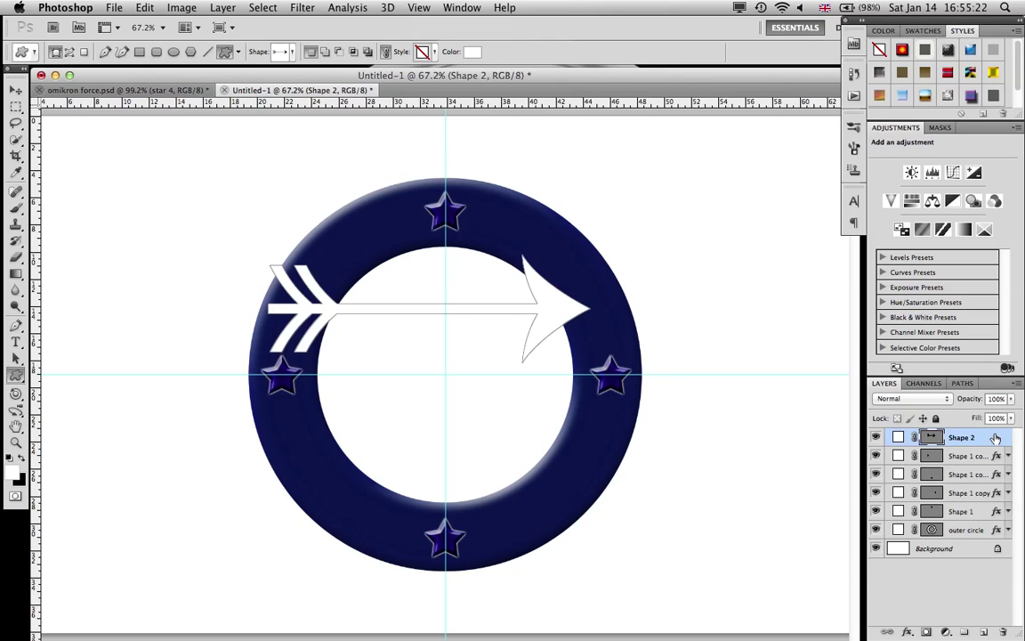
Centre the arrow on the guide crossing, rotate it 30°, and stretch it longer and slightly thinner
key("super+t")
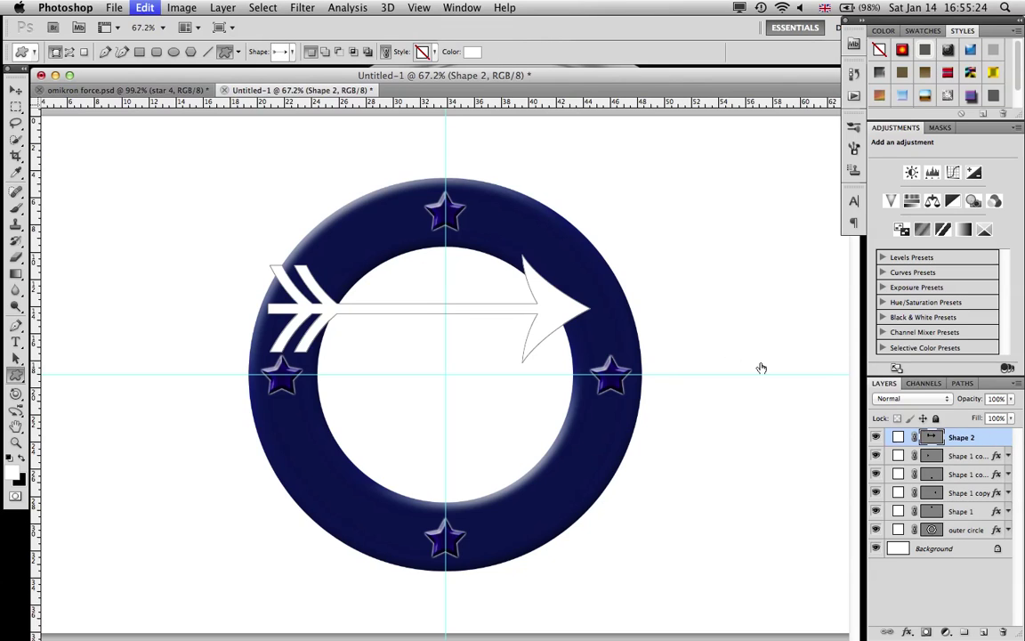
left_click_drag(529, 314, 545, 380)
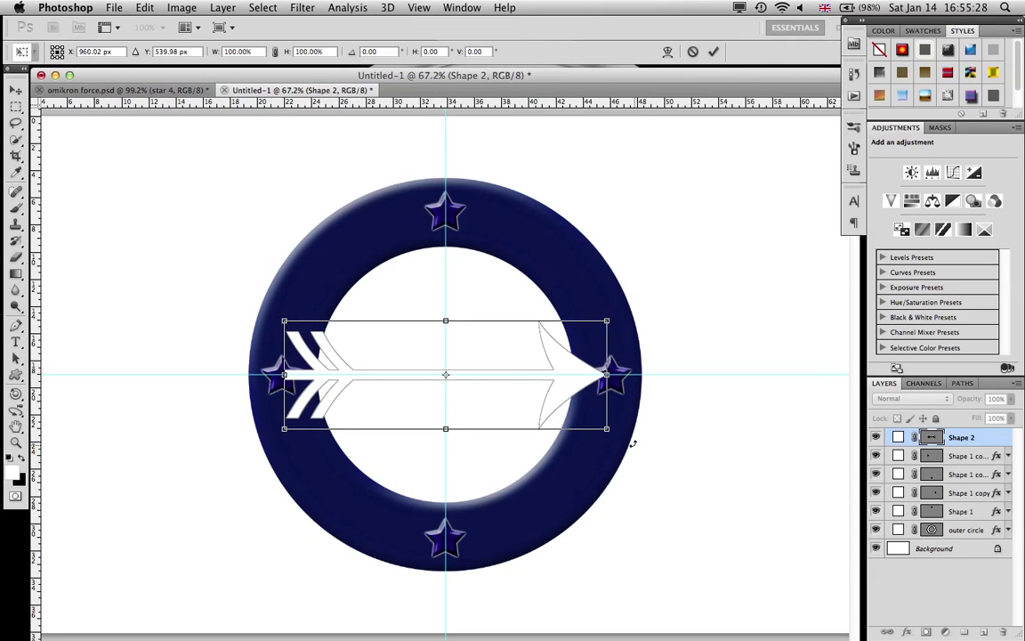
left_click_drag(633, 443, 573, 526)
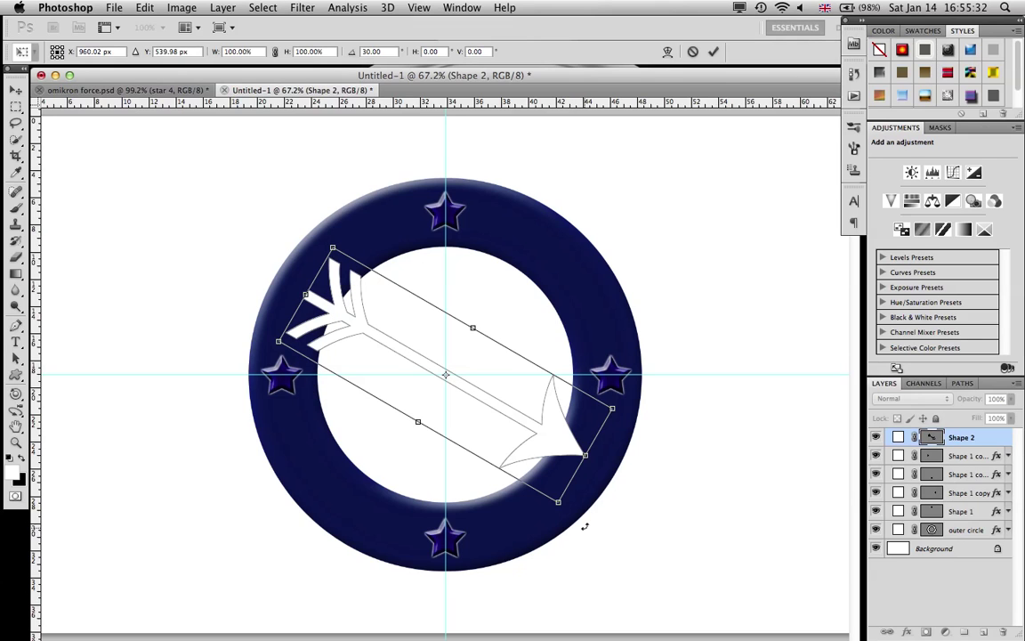
left_click_drag(584, 455, 755, 540)
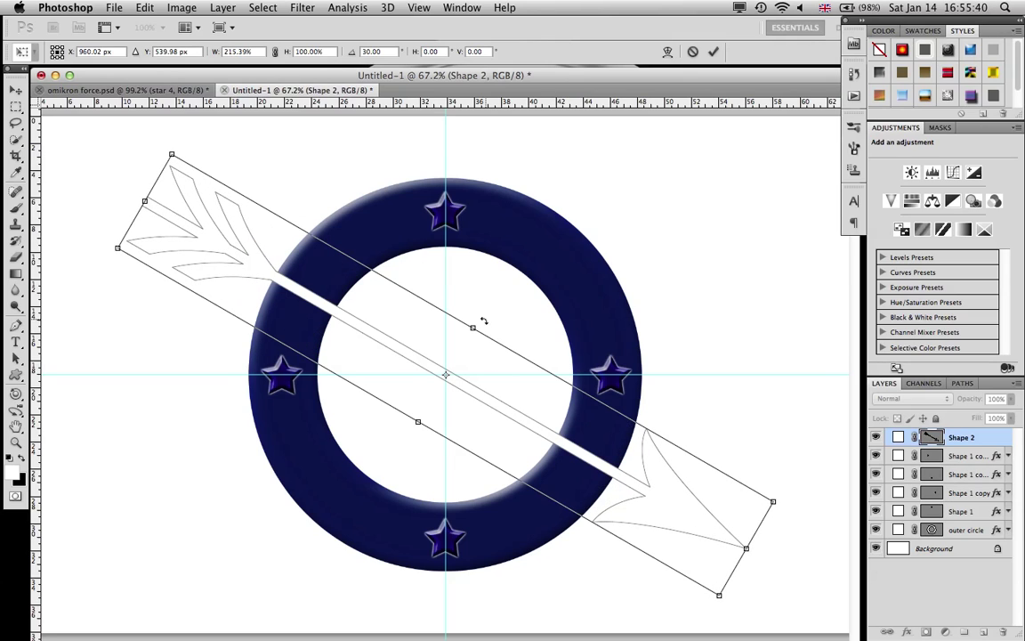
left_click_drag(480, 323, 475, 325)
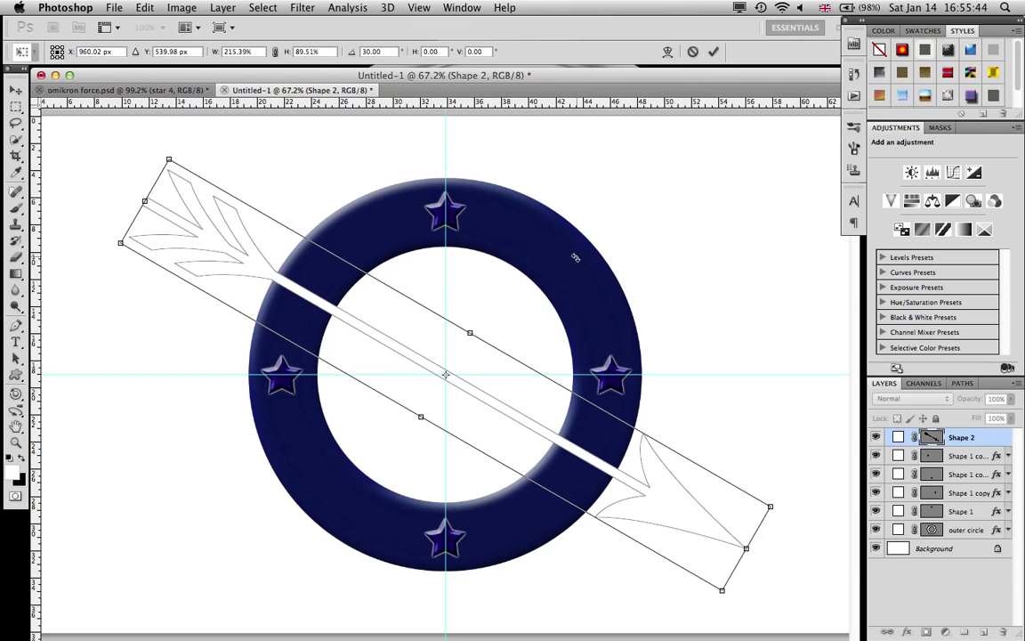
left_click(713, 52)
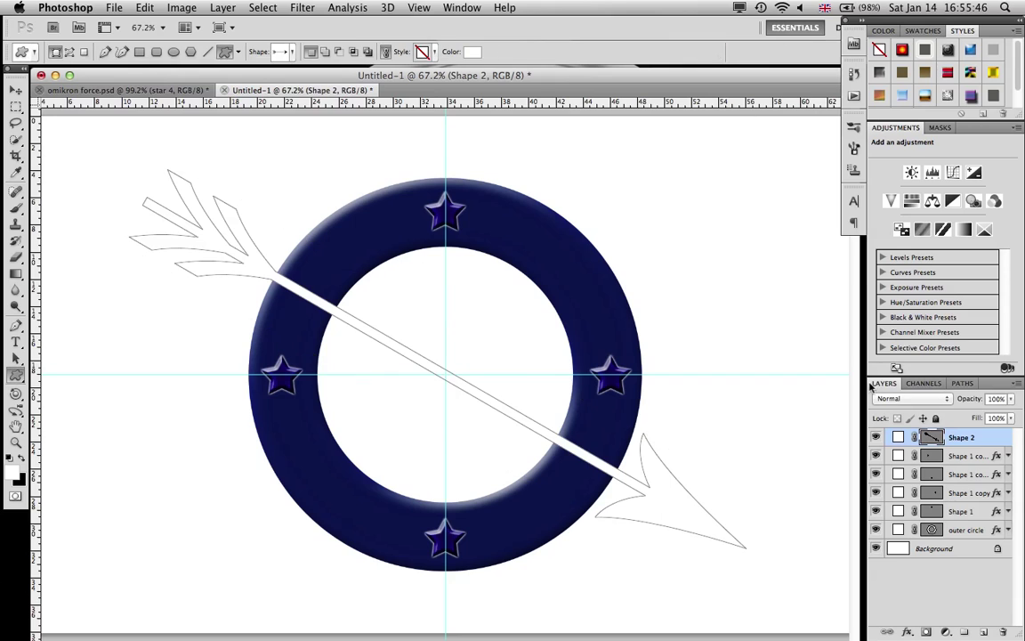
double_click(994, 437)
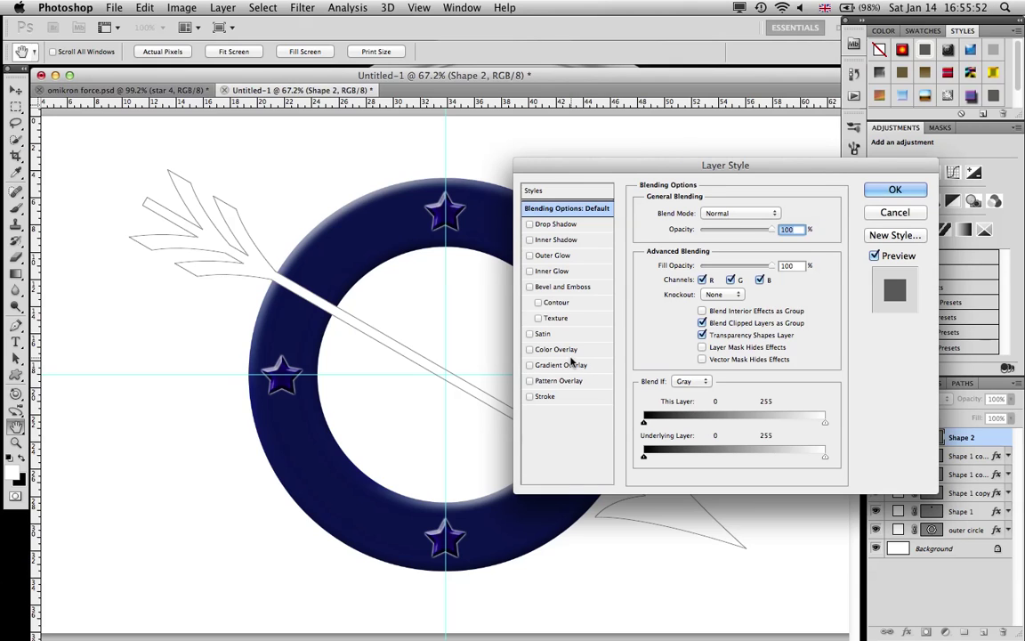
Give the arrow a #24335e navy Color Overlay and add a Satin effect
left_click(572, 349)
left_click(779, 214)
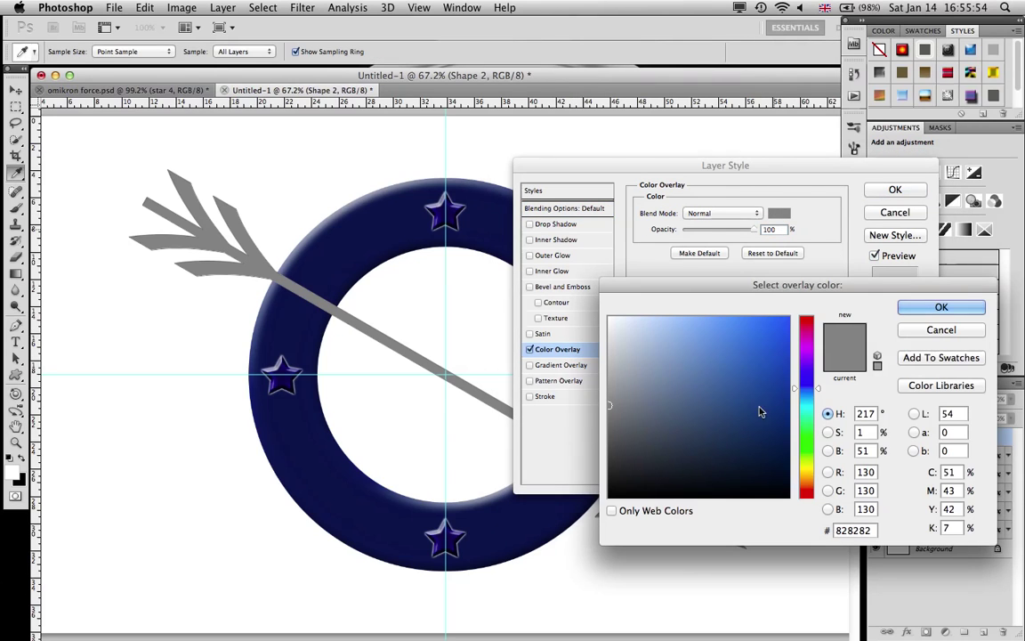
double_click(846, 529)
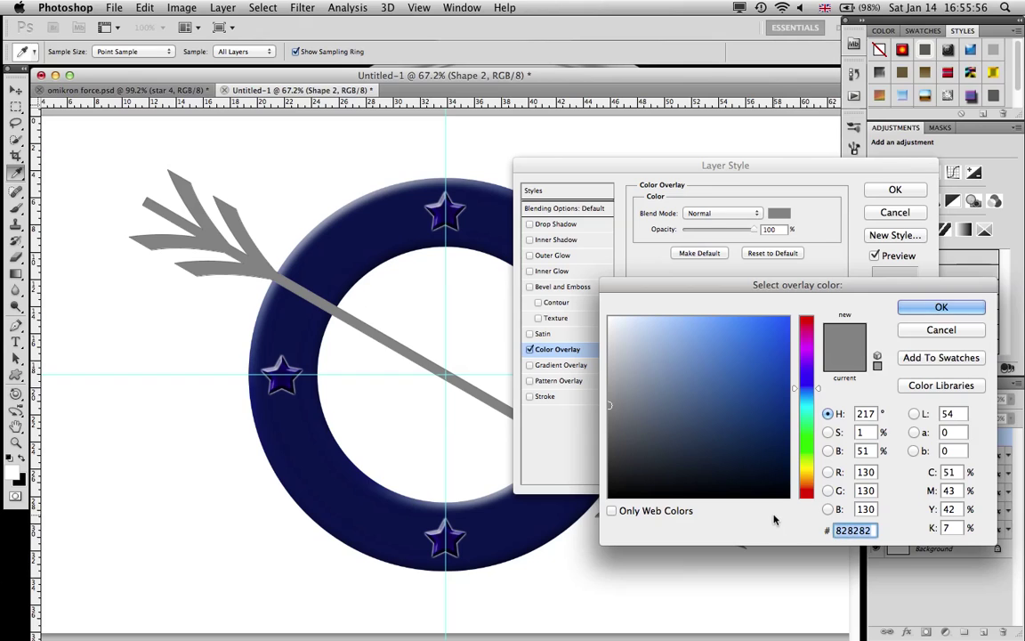
type("24")
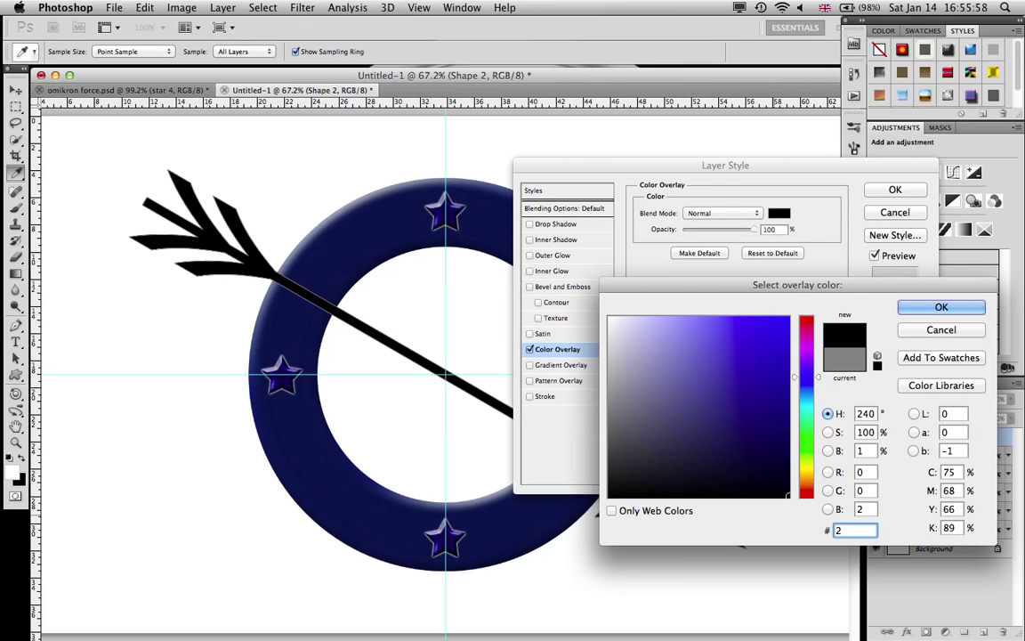
type("33")
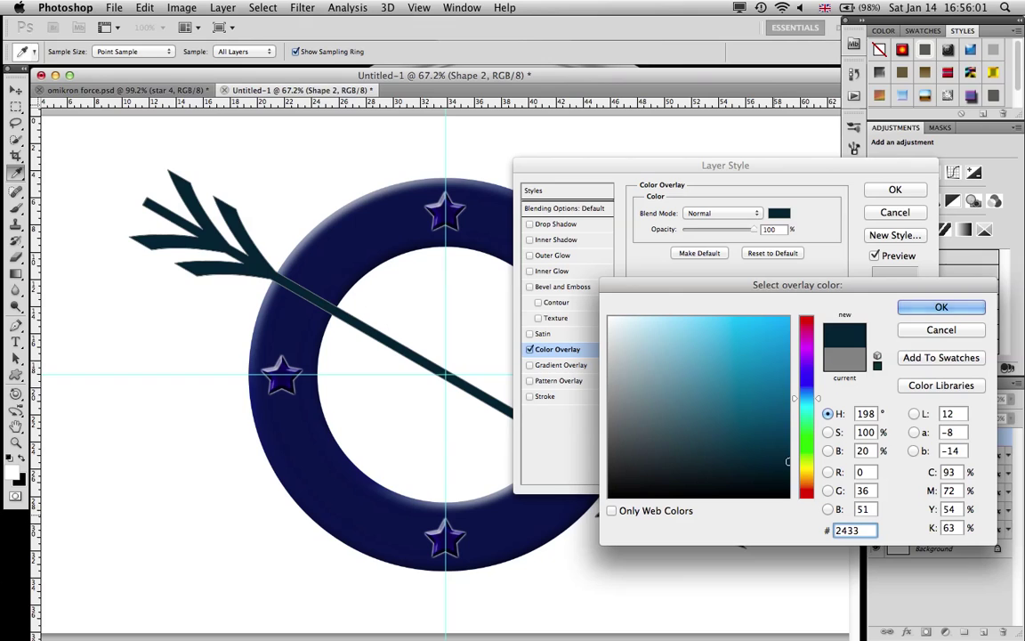
type("5e")
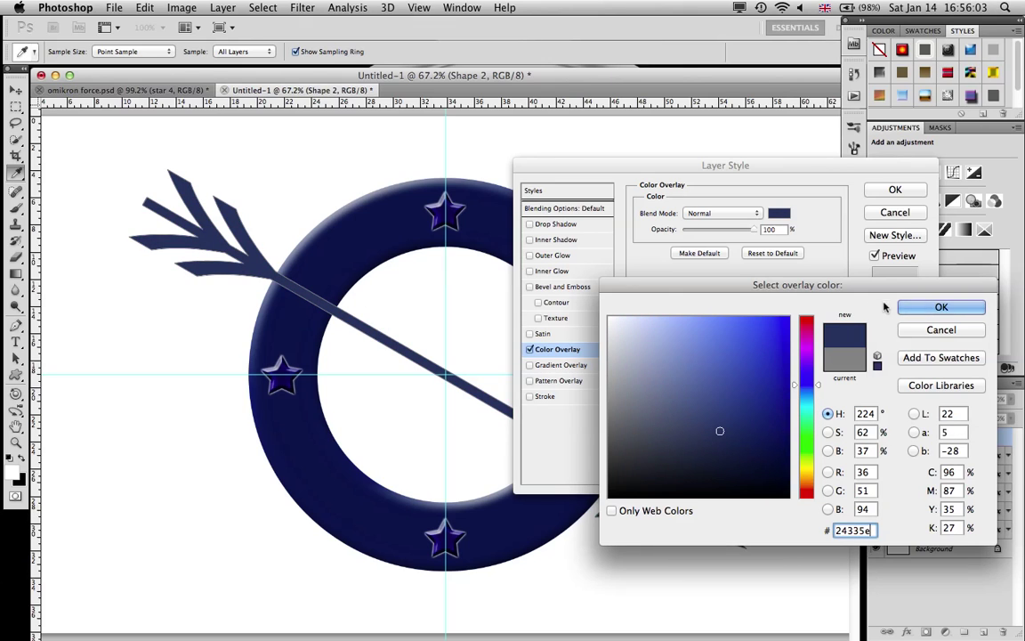
left_click(917, 307)
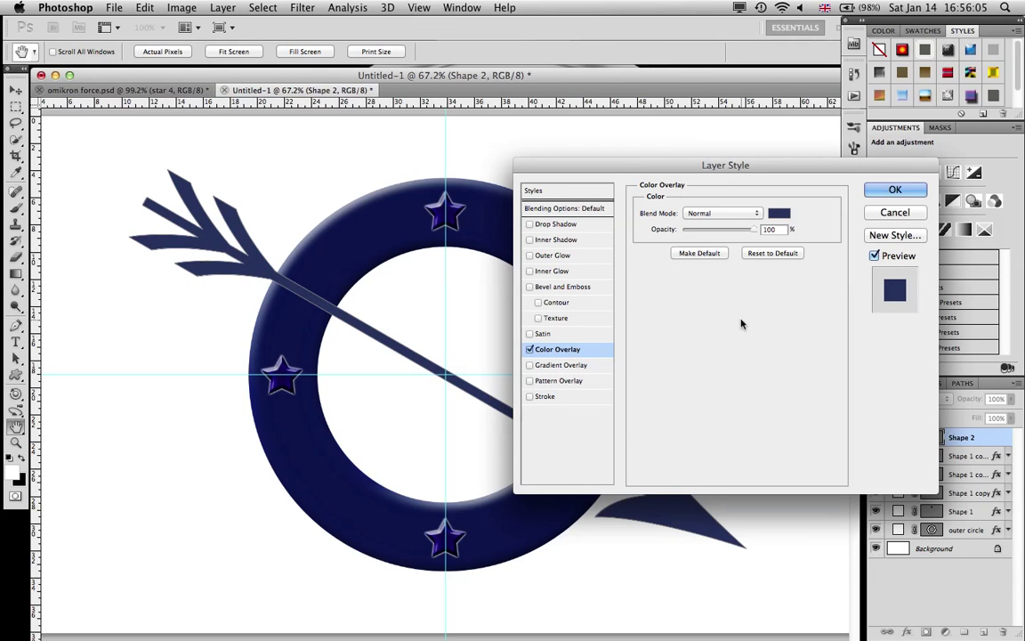
left_click(576, 334)
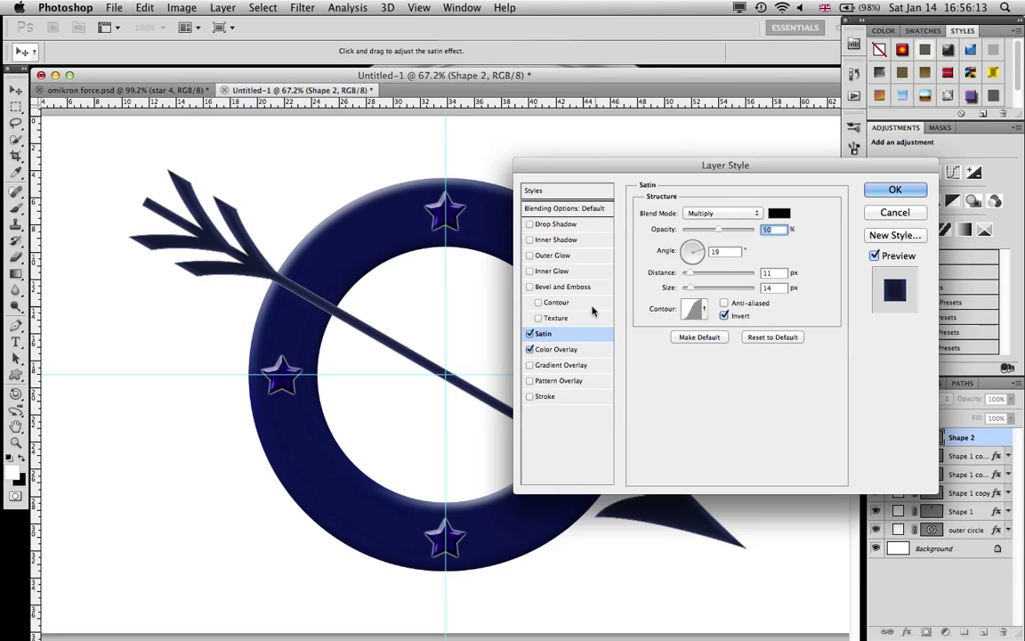
Add a Bevel and Emboss with size 7, maximum depth and 50% shadow opacity
left_click(560, 286)
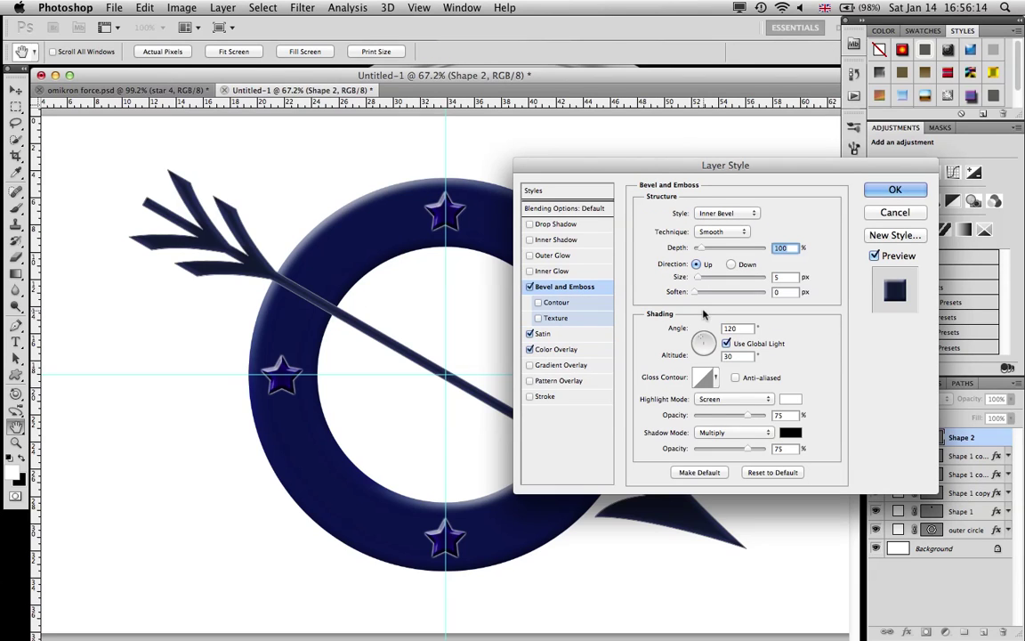
left_click(781, 277)
key("BackSpace")
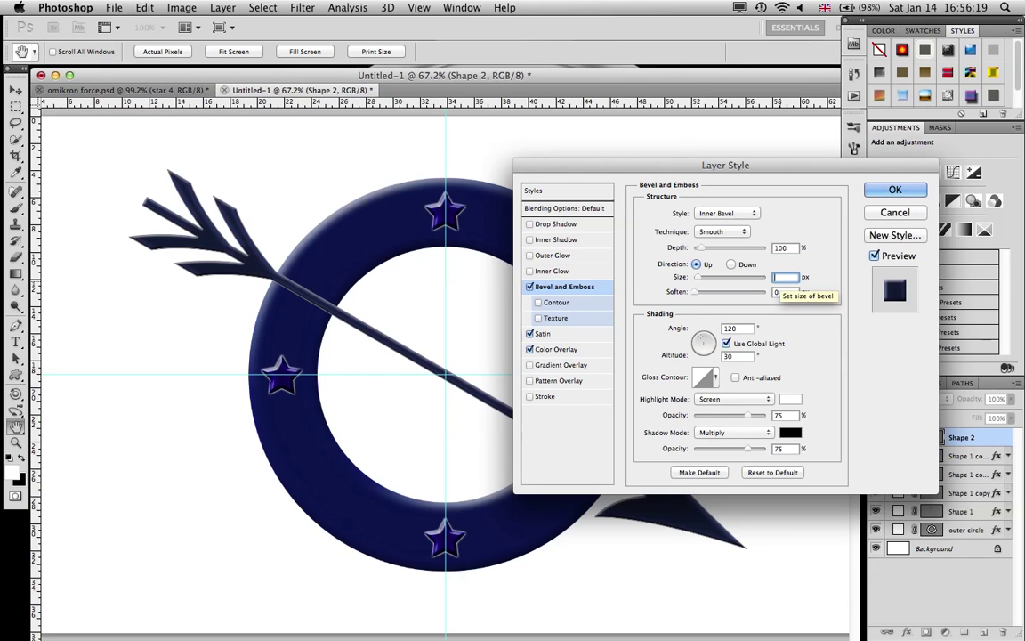
type("7")
left_click_drag(699, 248, 841, 252)
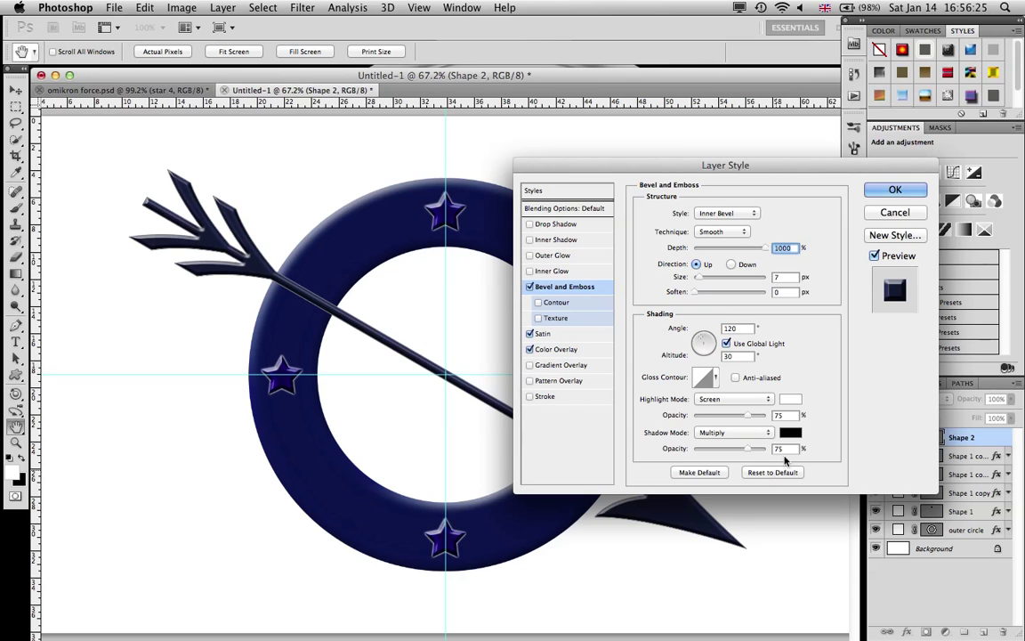
double_click(783, 449)
type("5")
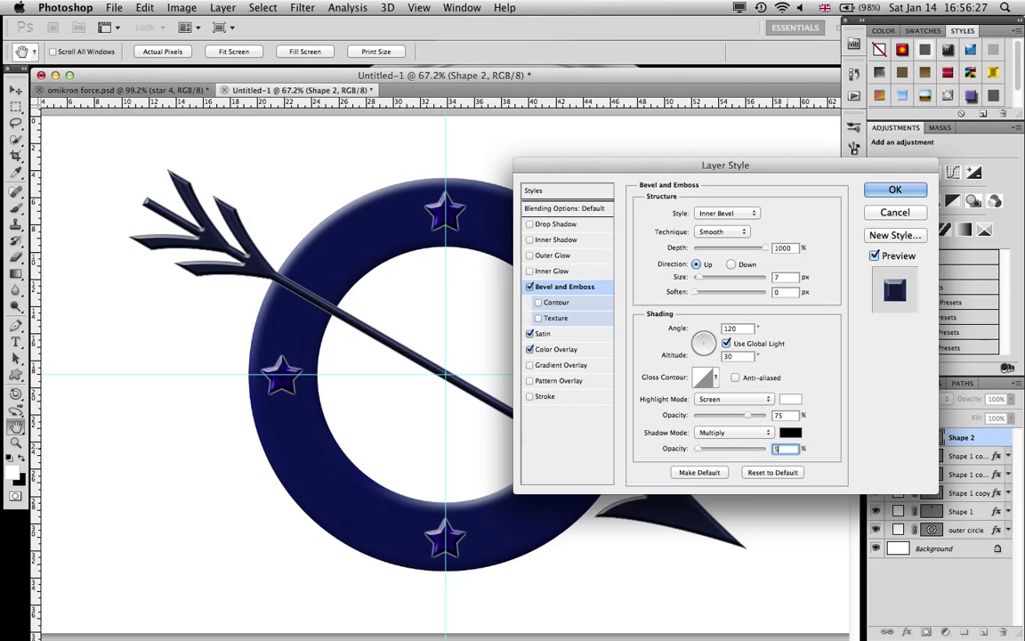
type("0")
key("Return")
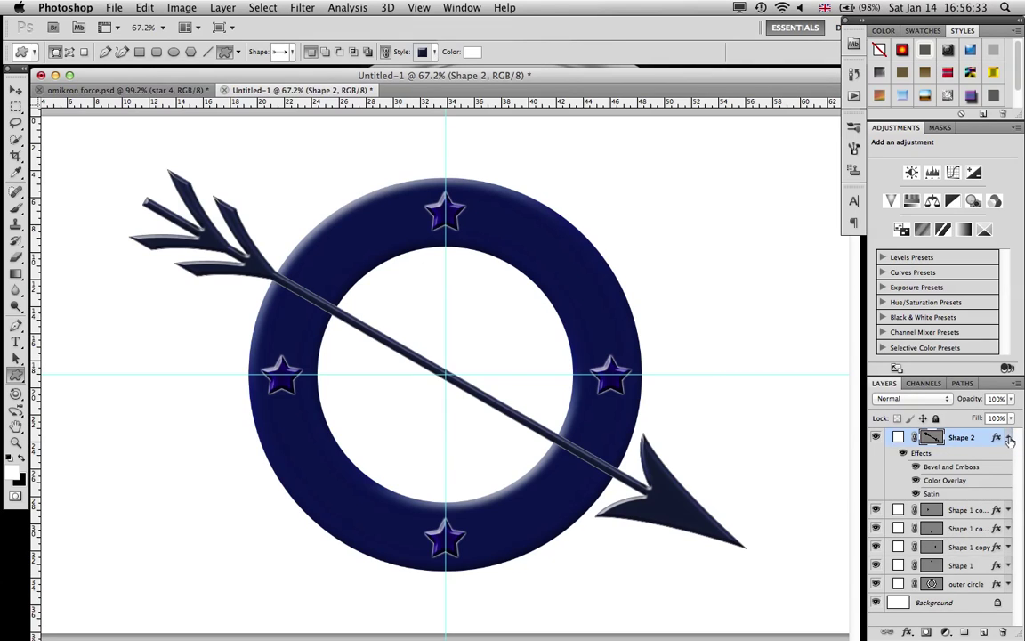
left_click(1009, 438)
Add an empty layer above the Shape 2 arrow and place a text insertion point inside the ring
left_click(970, 456)
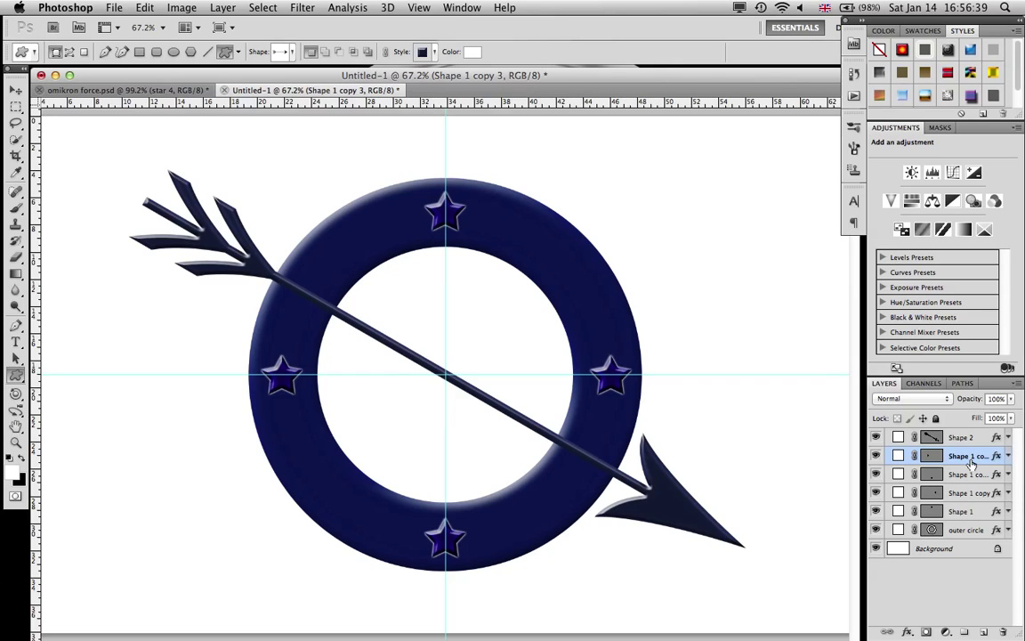
left_click(970, 438)
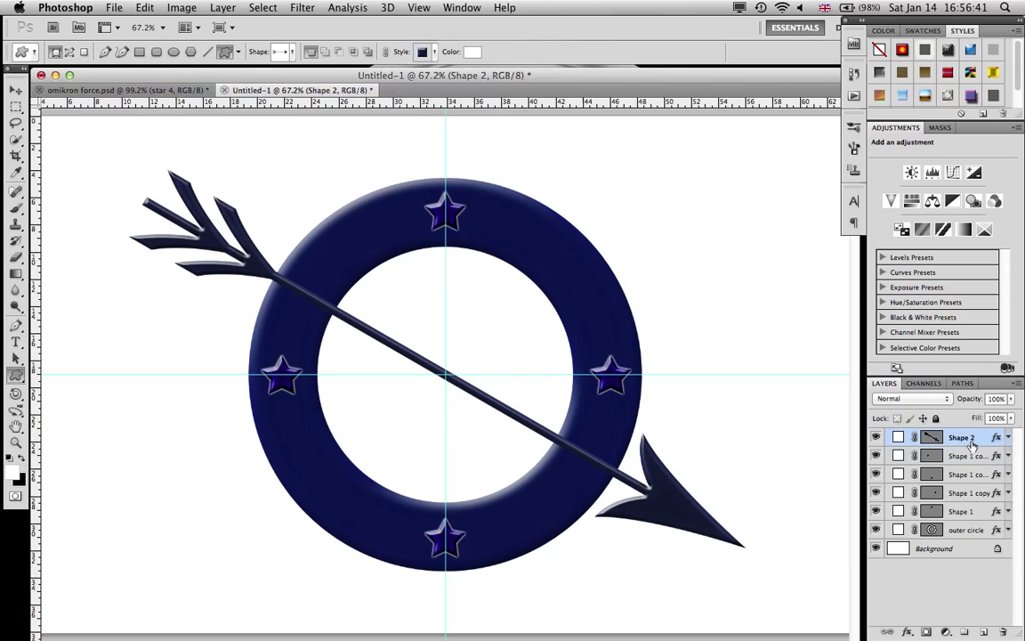
left_click(984, 632)
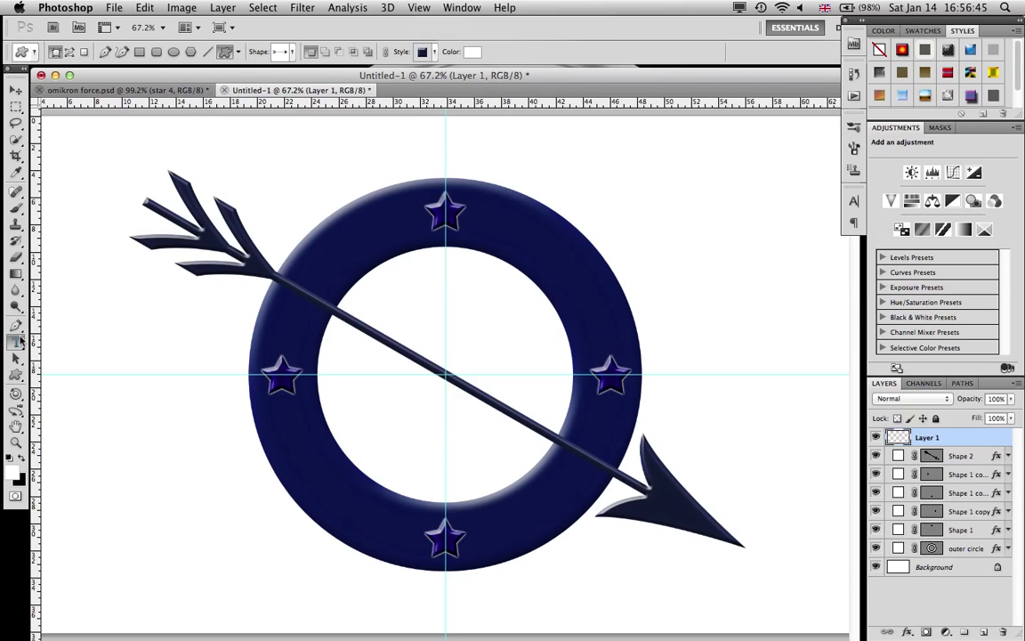
left_click(19, 341)
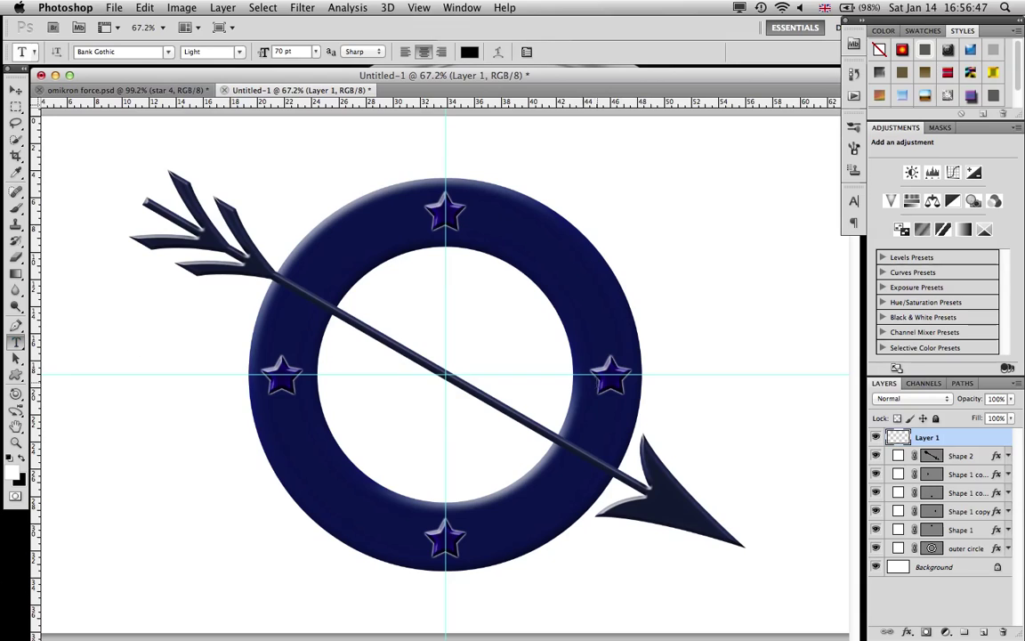
left_click(430, 334)
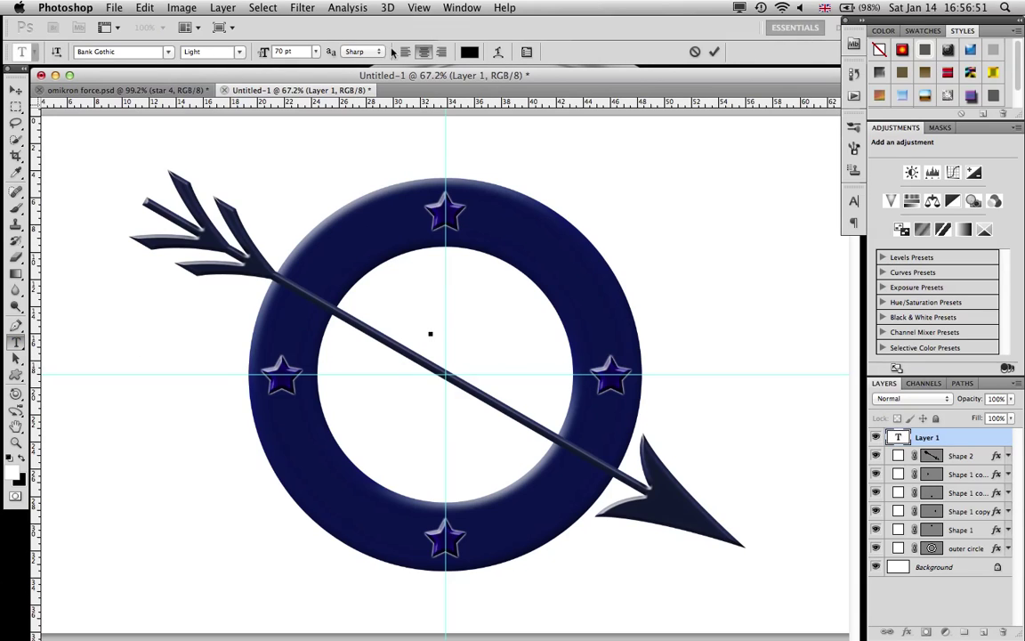
Set the text colour to black, keep the Bank Gothic font, and show the character settings
left_click(469, 51)
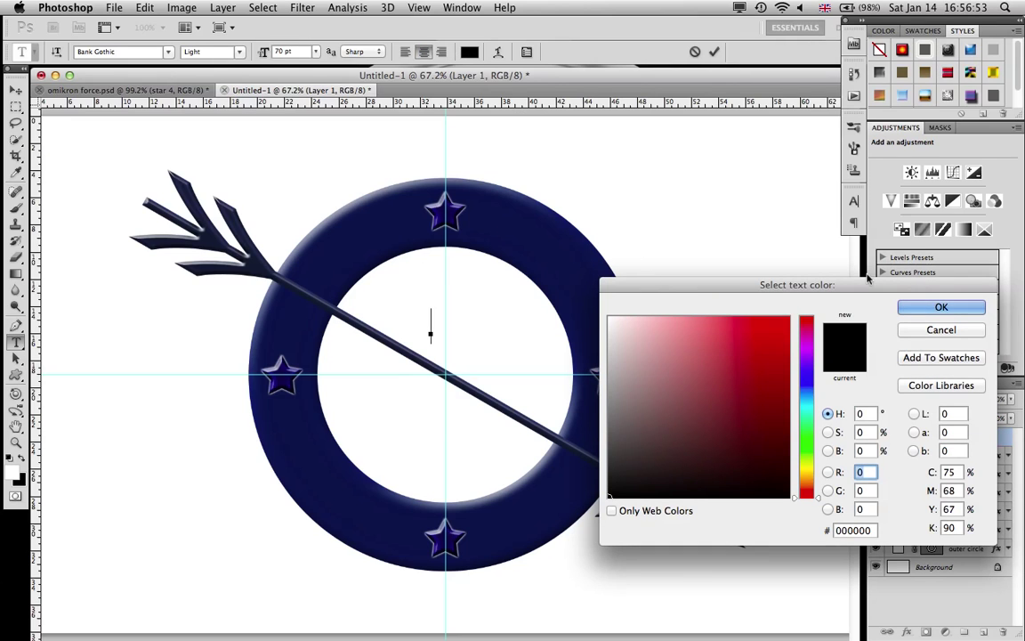
left_click_drag(689, 356, 487, 279)
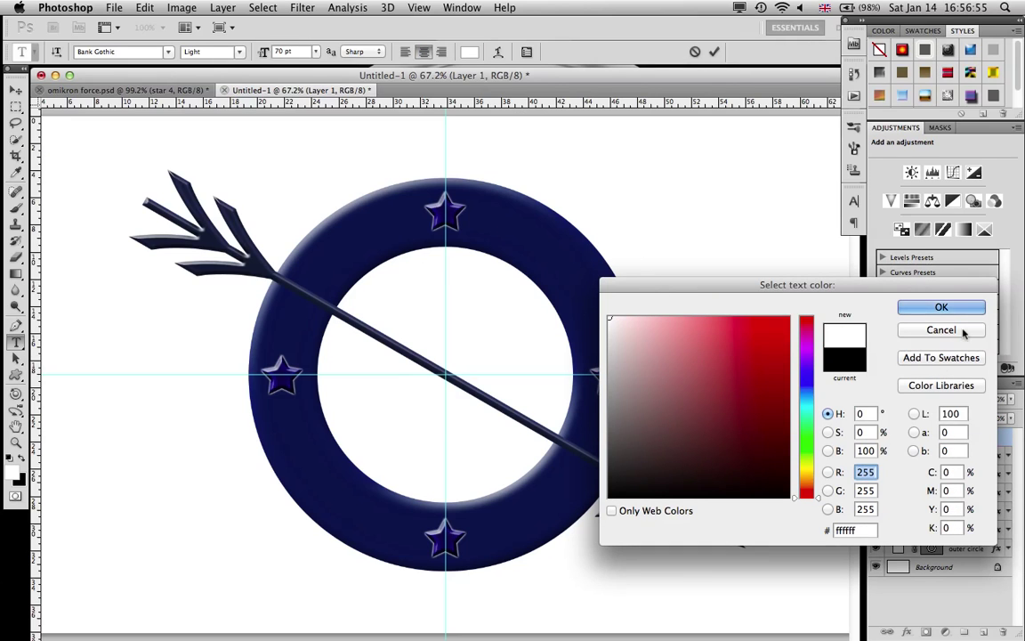
left_click(941, 306)
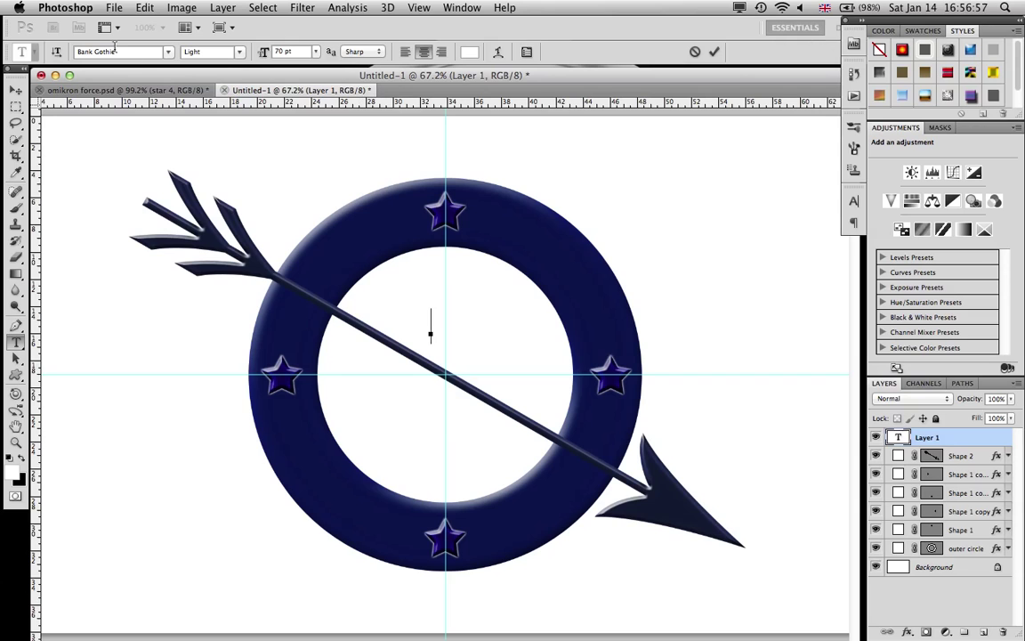
left_click(169, 52)
key("Escape")
left_click(469, 51)
left_click_drag(676, 400, 610, 497)
left_click(939, 307)
left_click(167, 52)
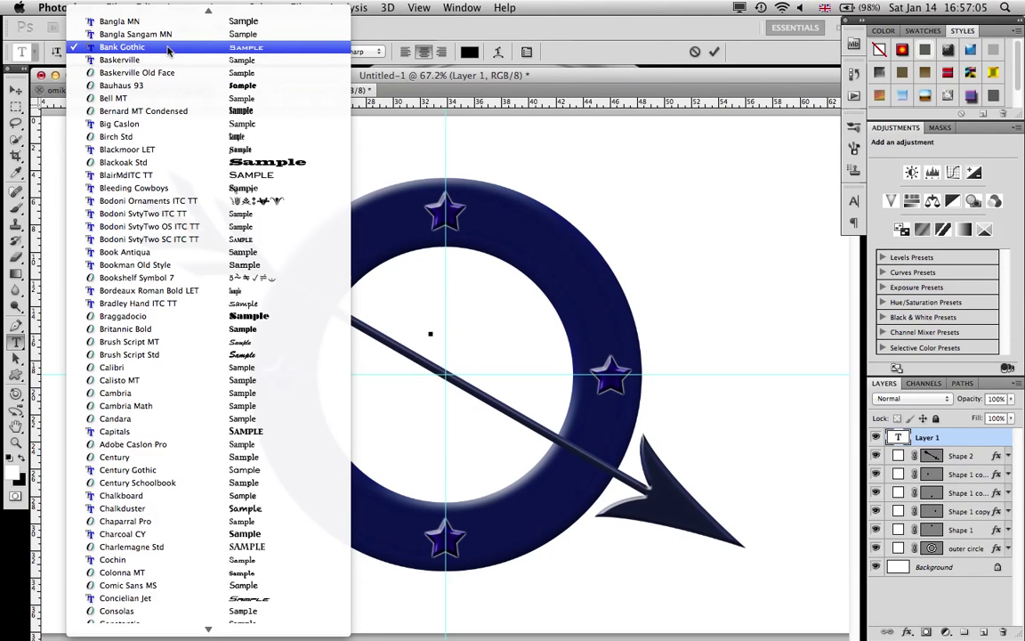
left_click(166, 48)
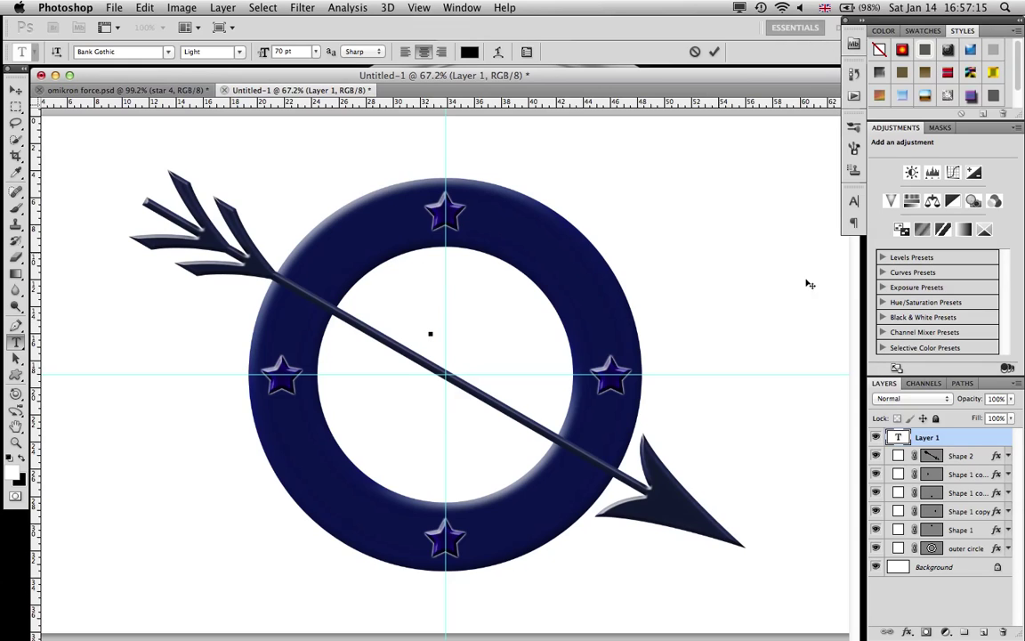
key("super+t")
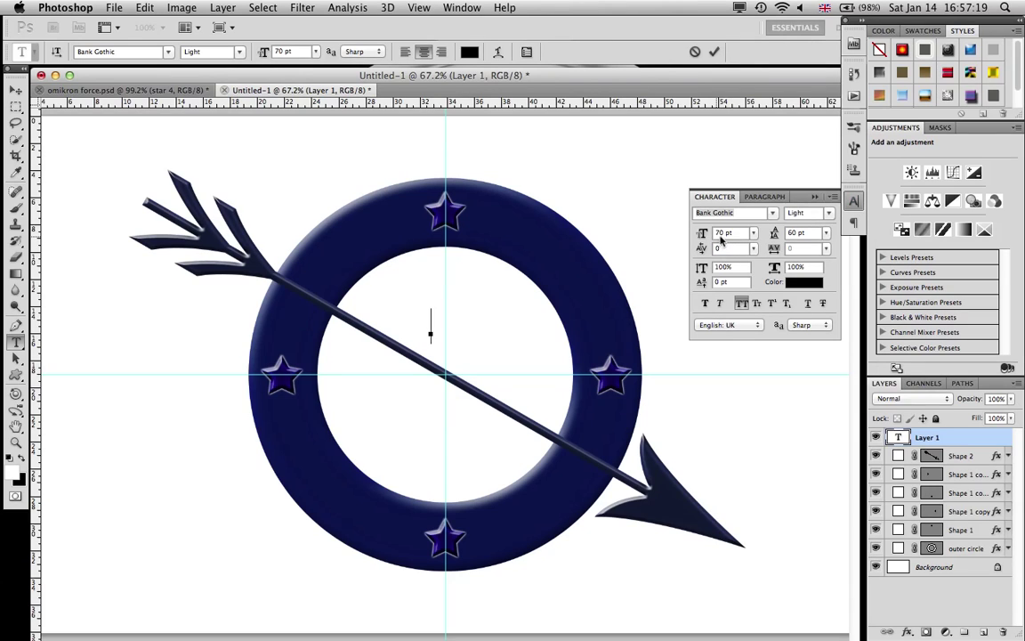
Hide the character settings and type OMIKRON as black text inside the ring
left_click(853, 204)
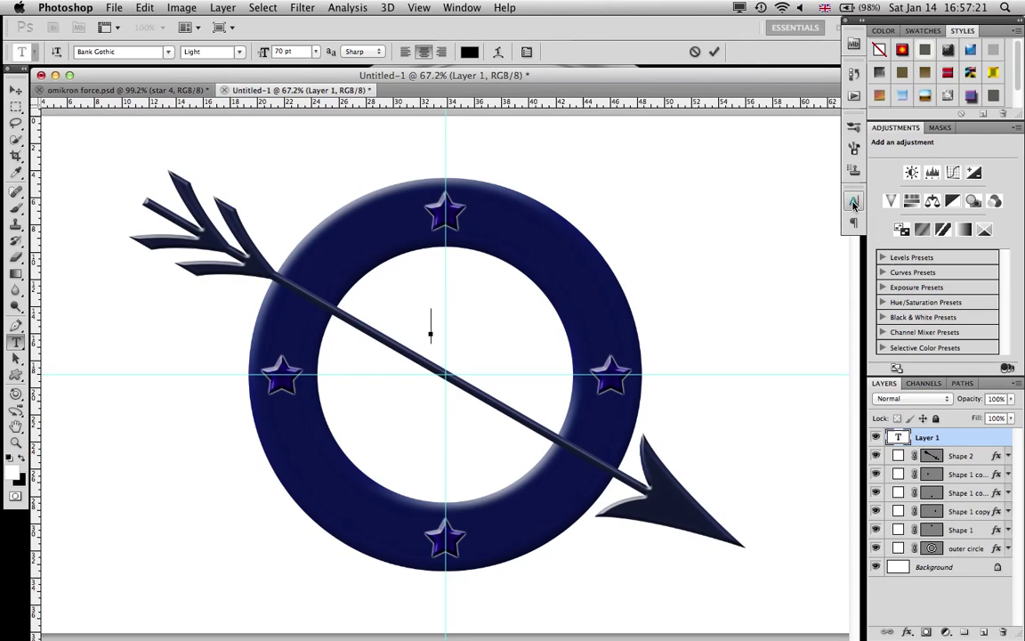
left_click(442, 7)
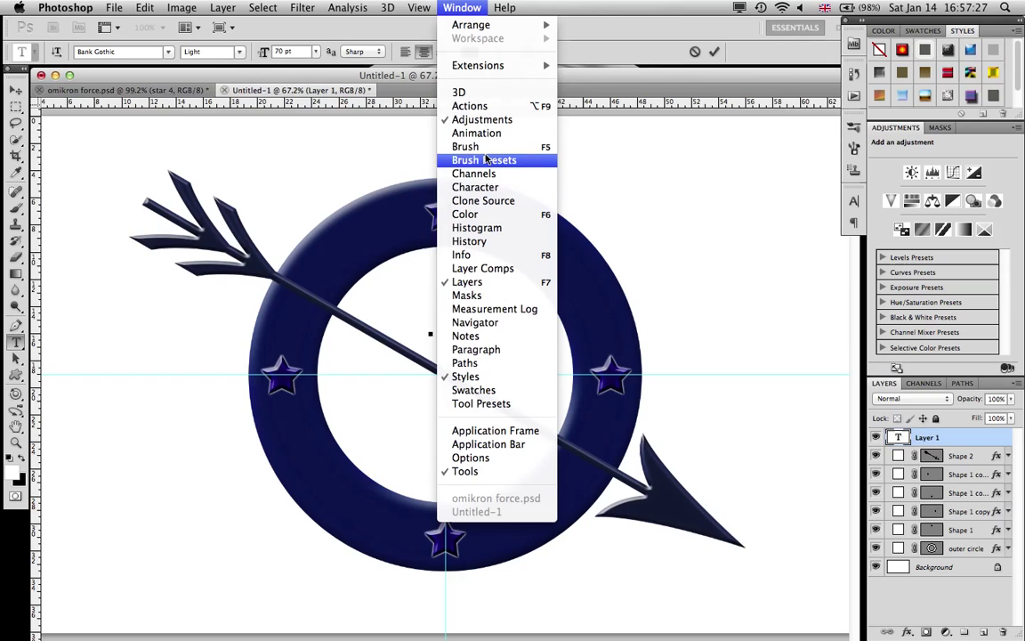
left_click(449, 7)
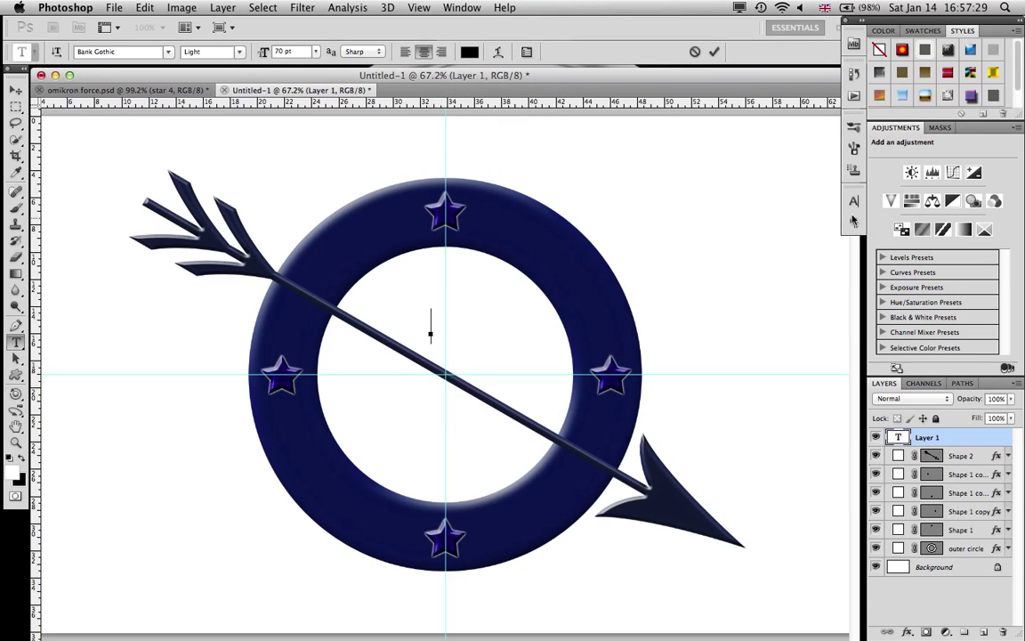
type("OM")
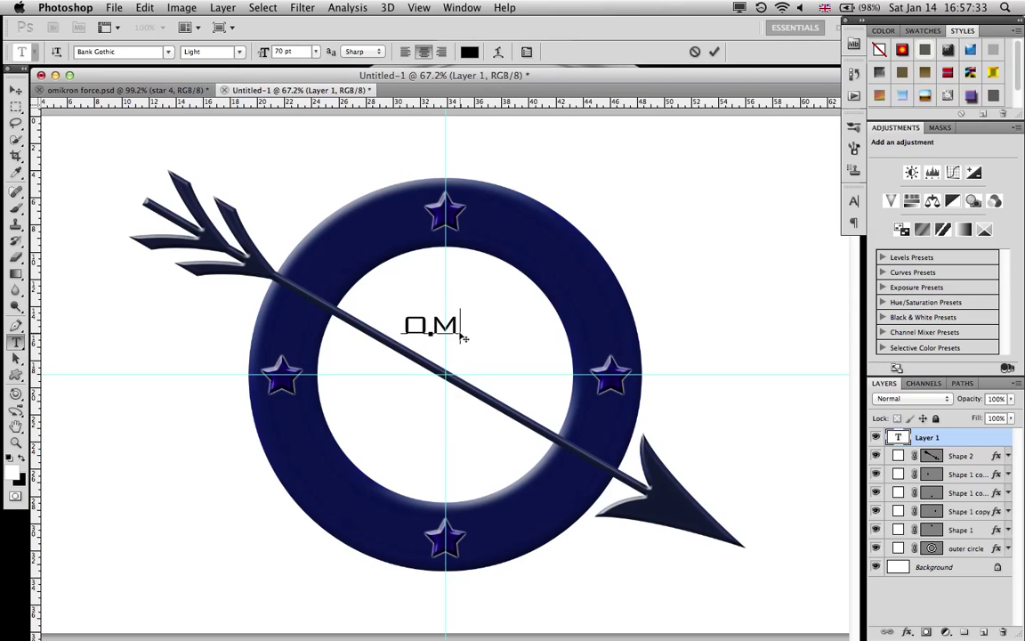
type("IKRON")
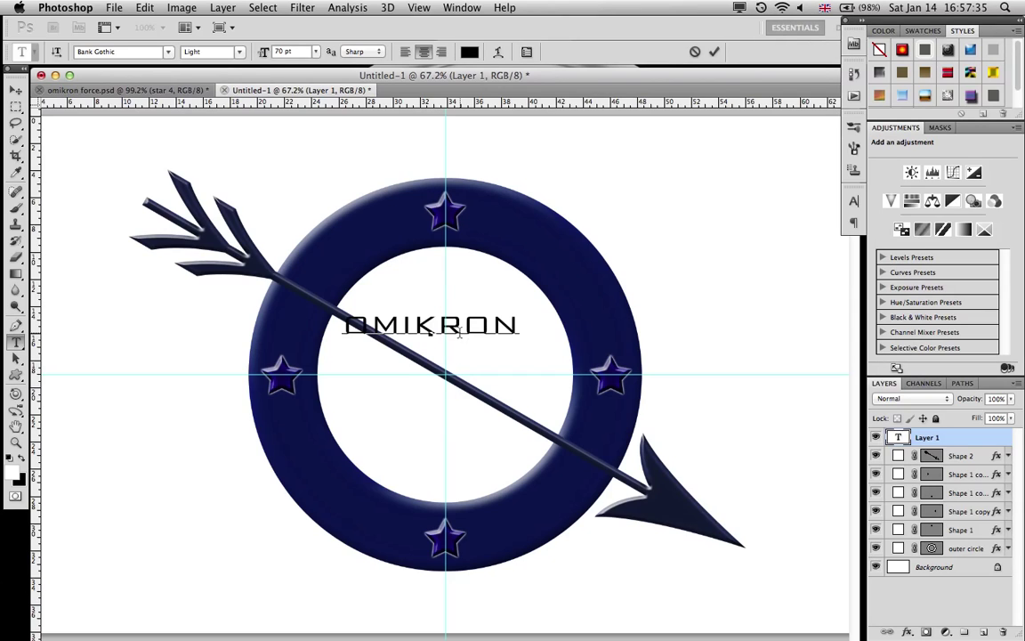
left_click(714, 52)
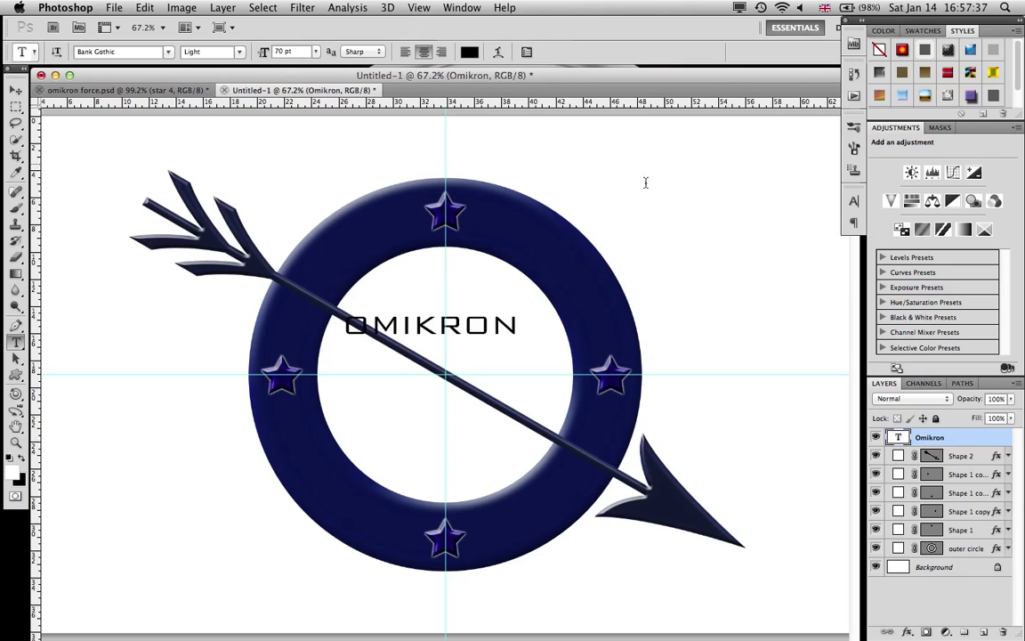
Add FORCE as a separate line of text below OMIKRON
left_click(393, 392)
type("F")
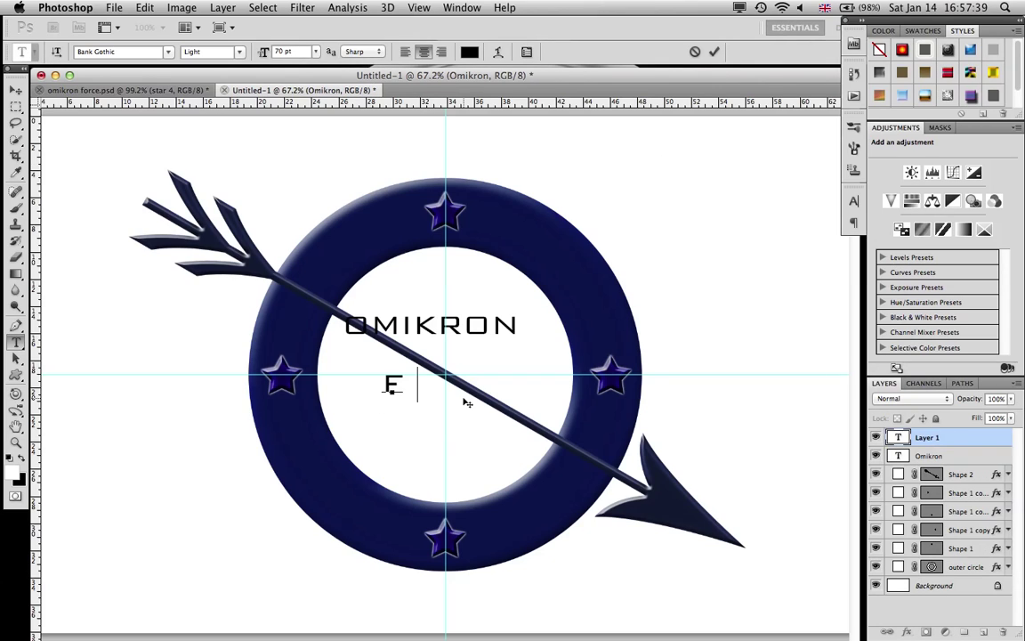
type("ORCE")
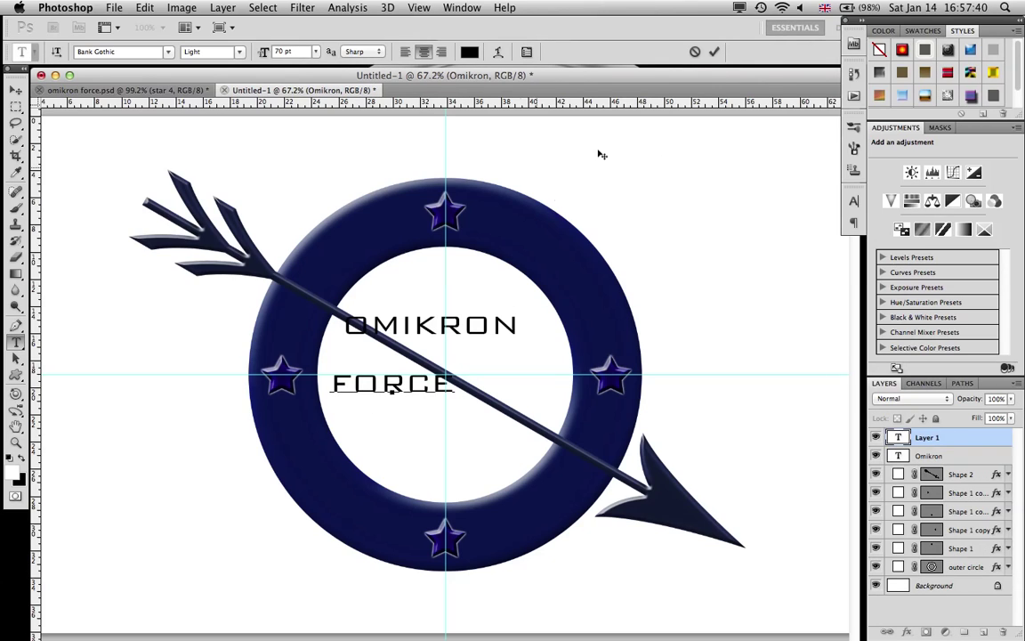
left_click(714, 51)
Move OMIKRON down and right and rotate it to follow the arrow, hiding the rulers
left_click(947, 456)
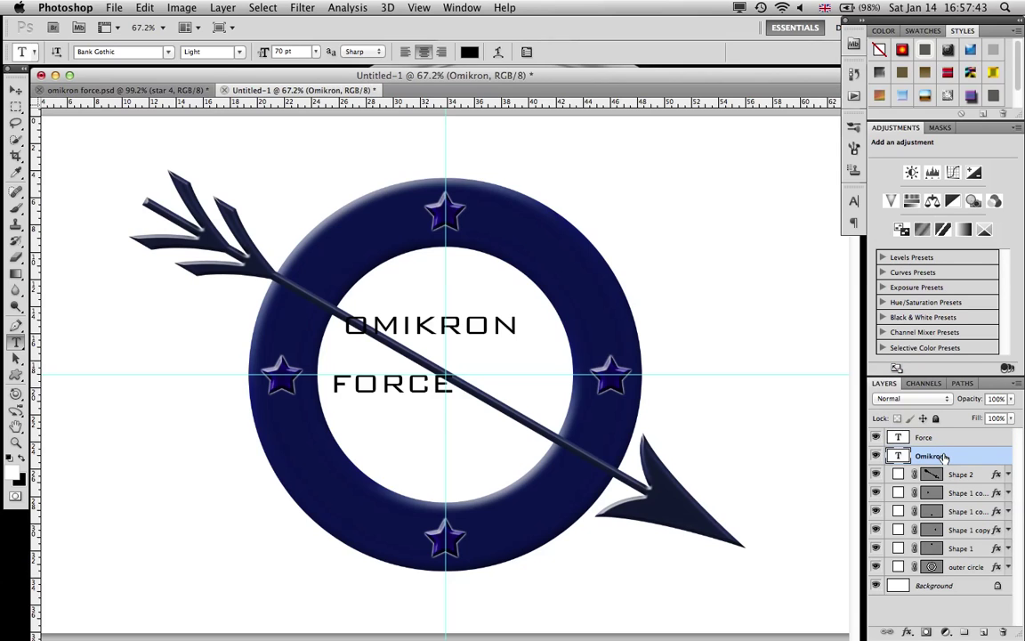
key("ctrl+t")
left_click_drag(504, 335, 533, 433)
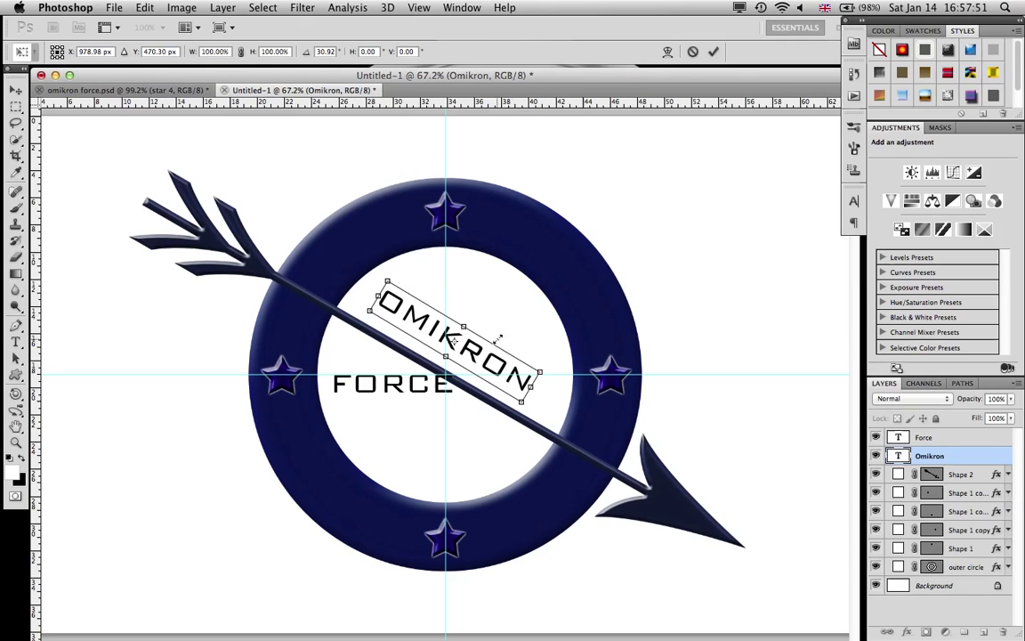
mouse_move(457, 357)
left_mouse_down()
mouse_move(472, 372)
mouse_move(454, 343)
left_mouse_up()
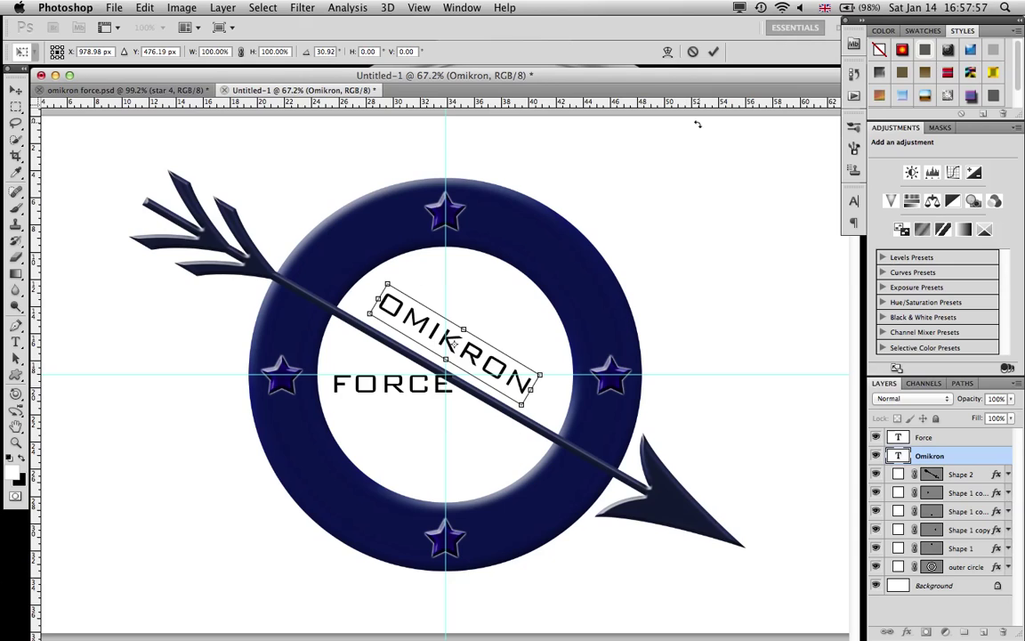
key("t")
key("Return")
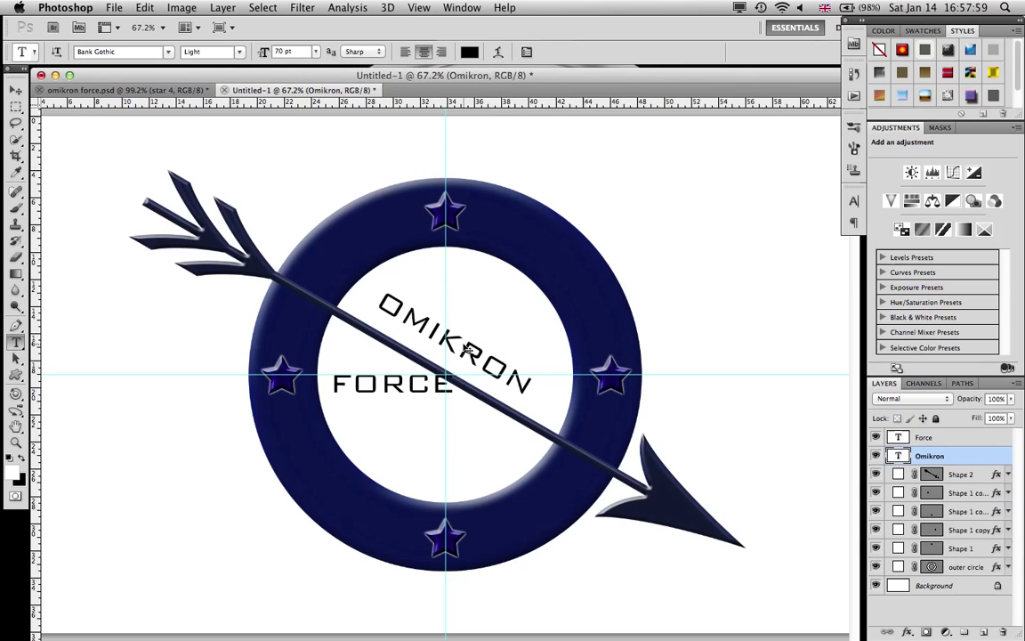
key("super+r")
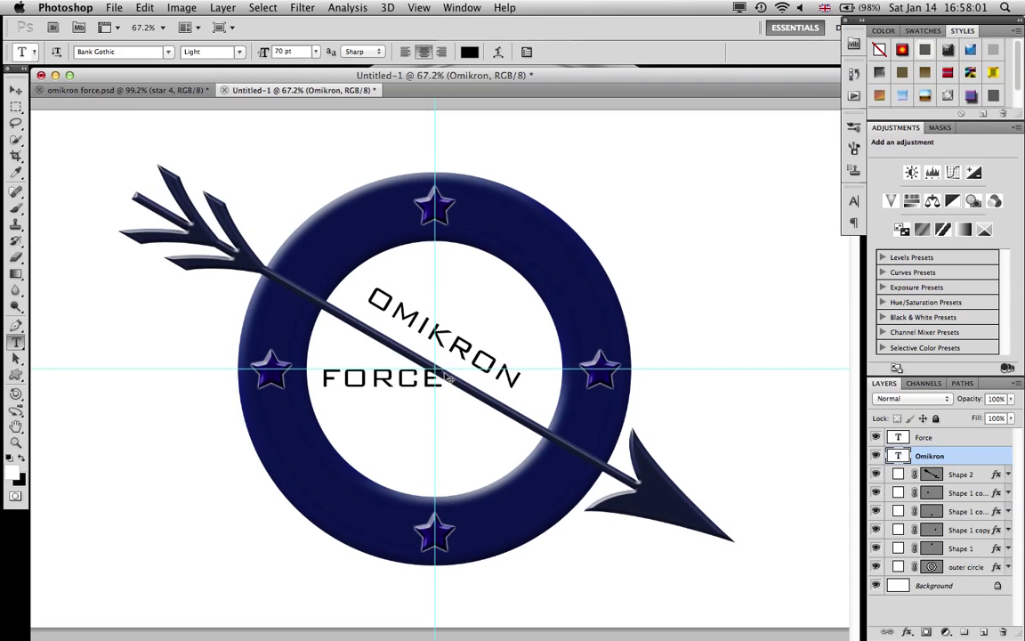
key("super+t")
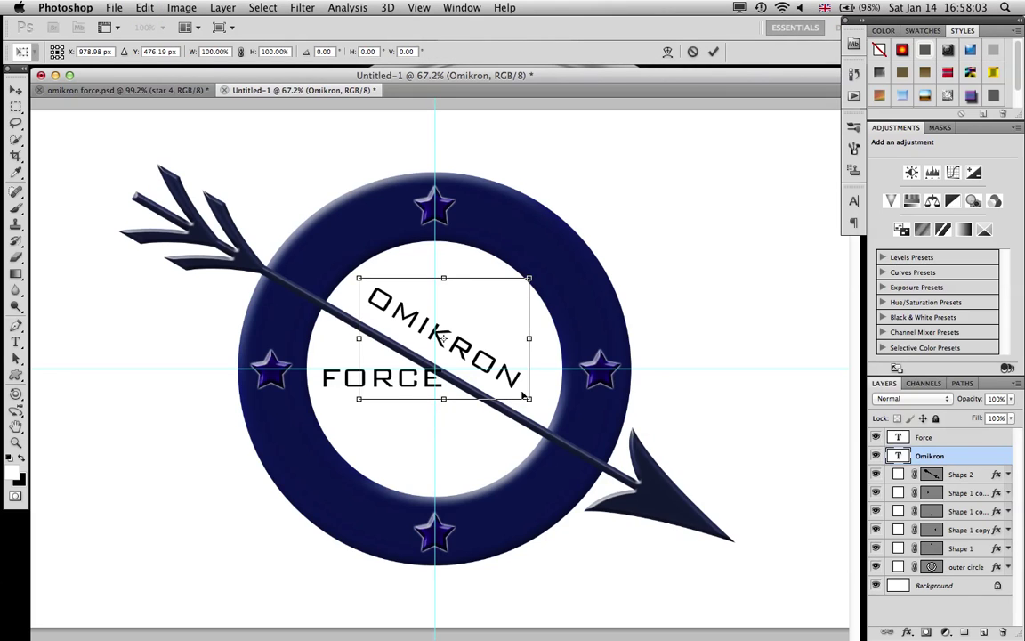
key("Return")
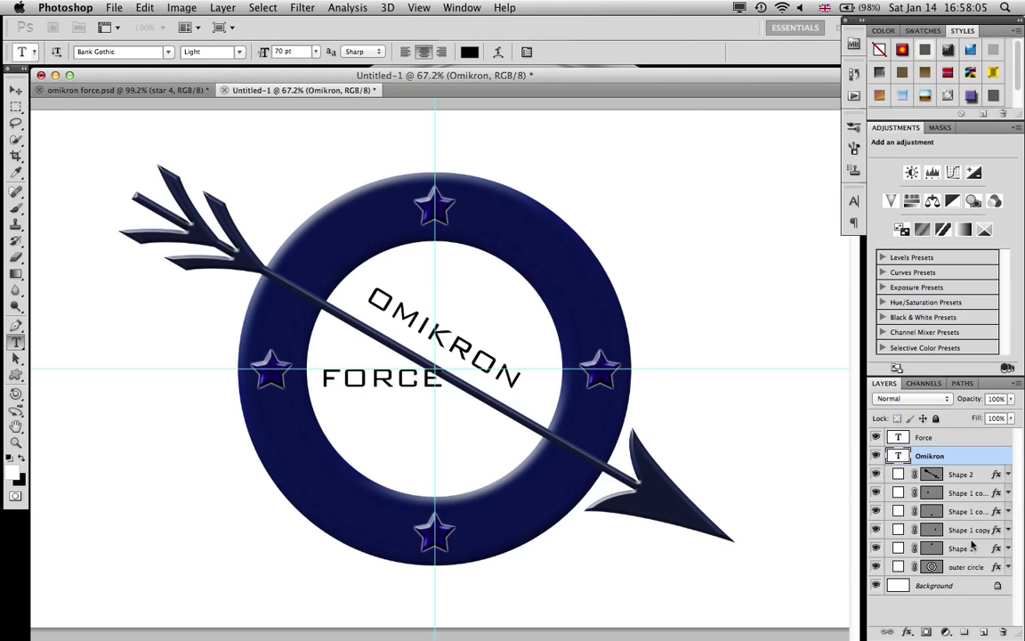
Rotate FORCE to about 30° to match the arrow's slant and shift it right
key("alt+bracketright")
key("super+t")
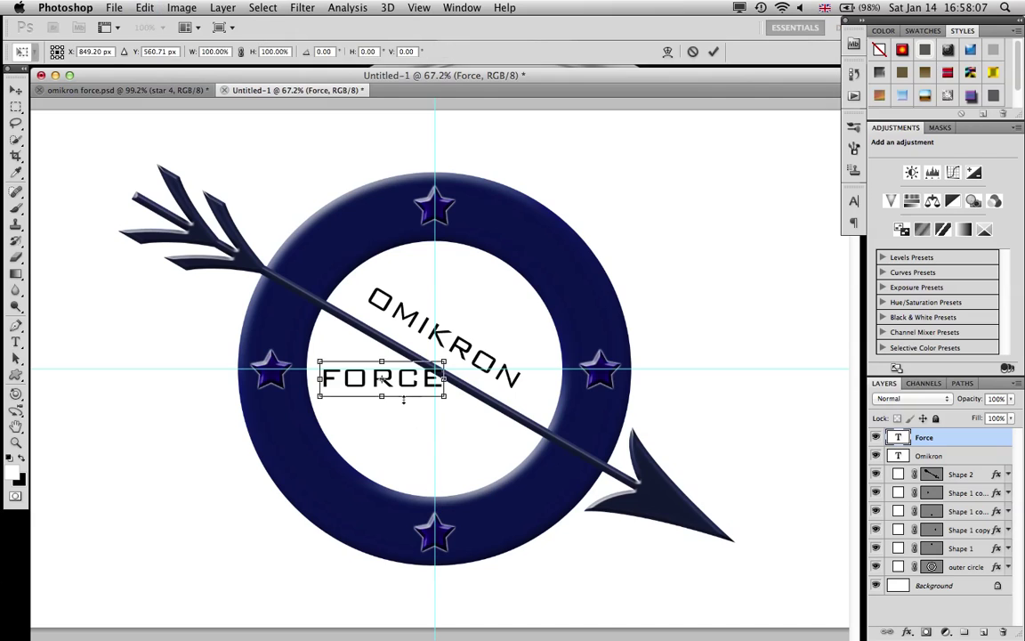
left_click_drag(457, 402, 440, 441)
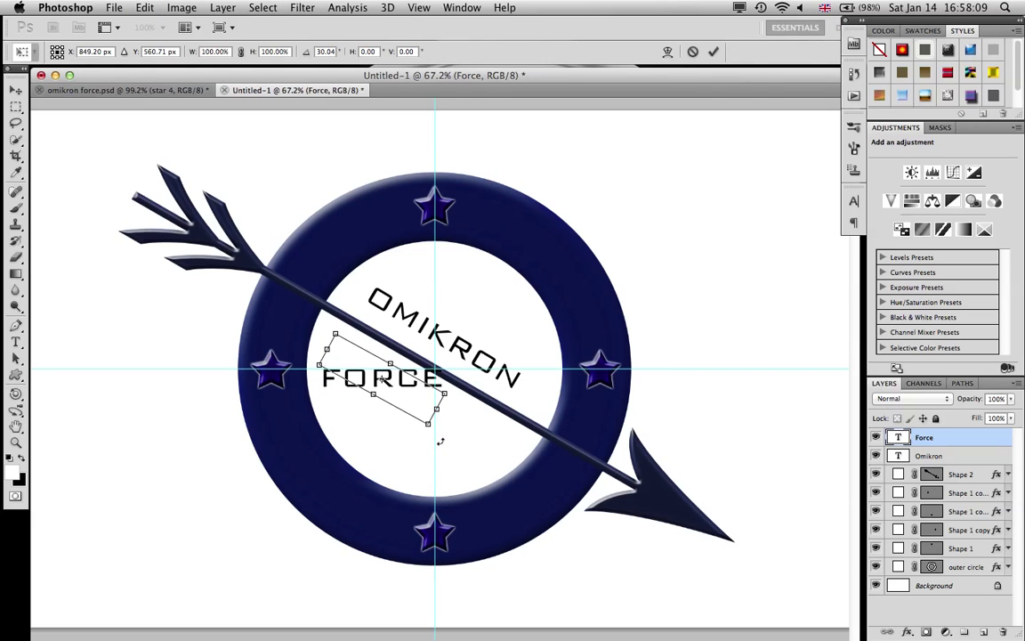
left_click_drag(368, 355, 400, 363)
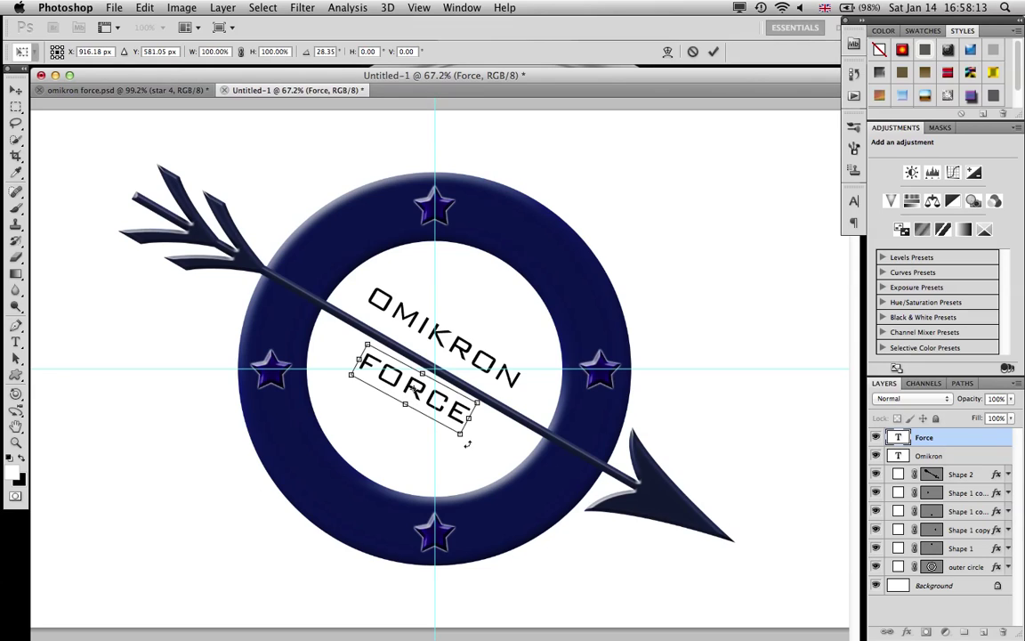
left_click_drag(467, 444, 462, 449)
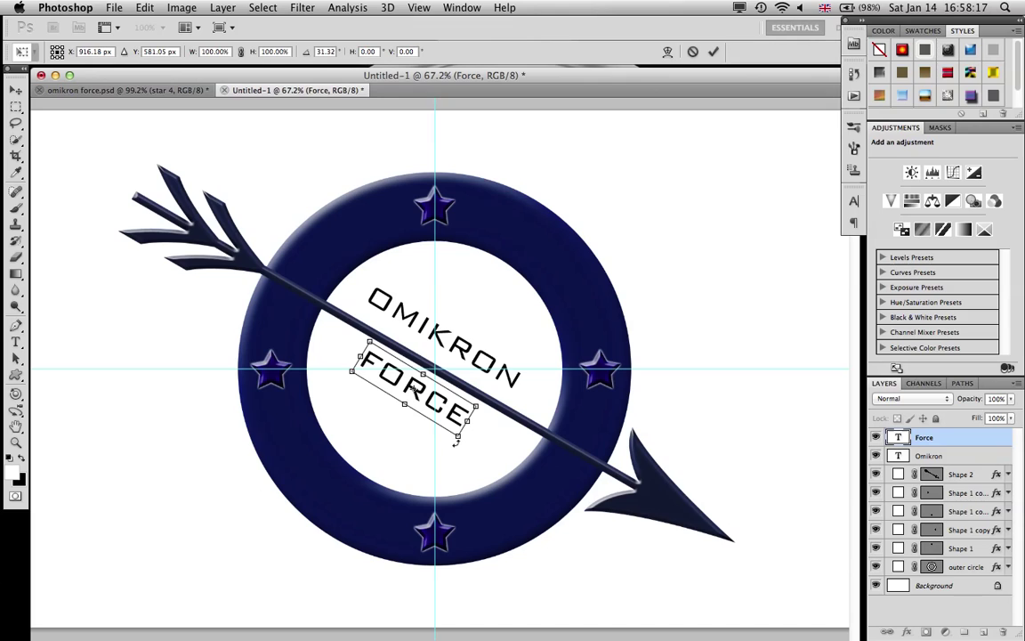
left_click_drag(466, 444, 467, 446)
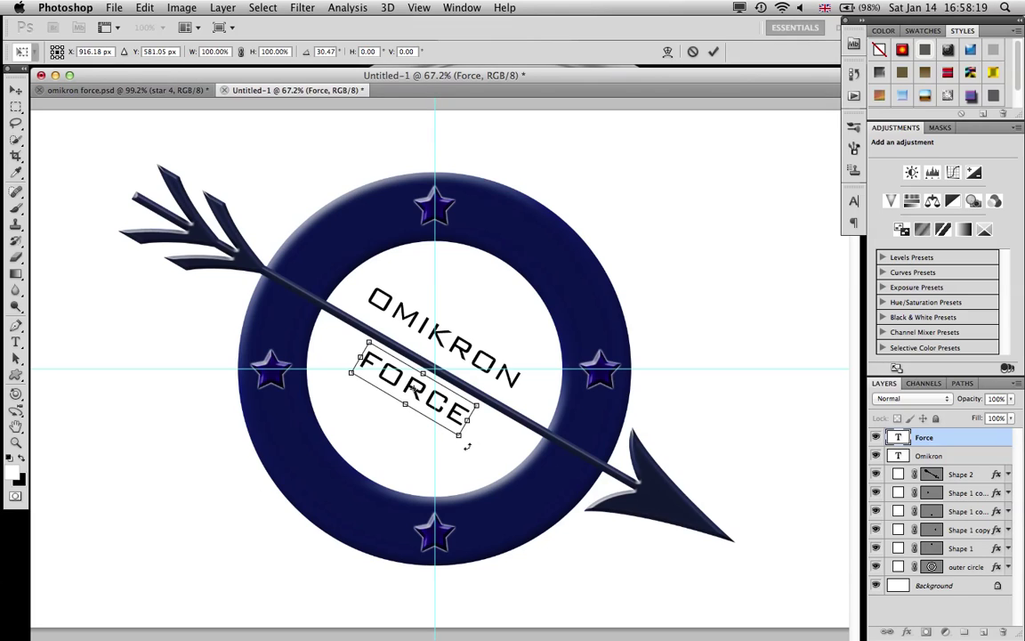
Commit FORCE's rotation and nudge both OMIKRON and FORCE a few pixels down
left_click(714, 51)
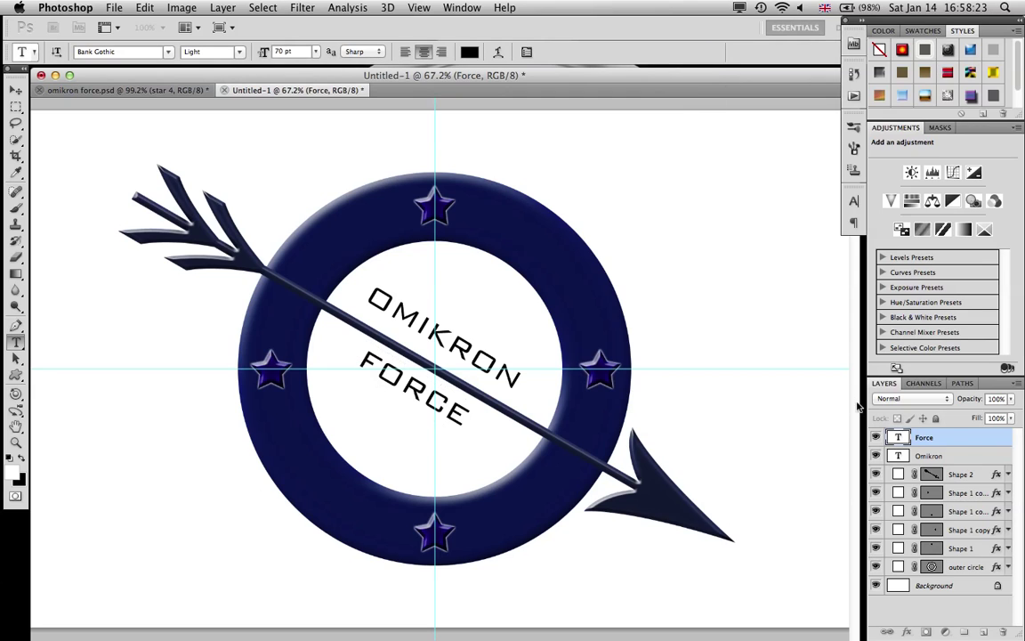
left_click(925, 456)
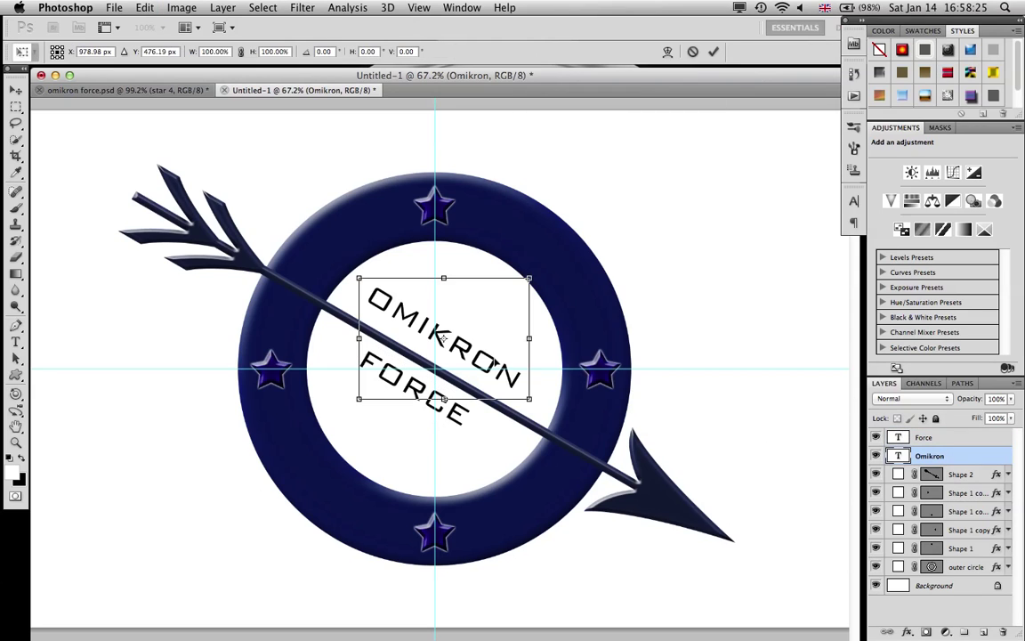
key("ctrl+t")
left_click_drag(443, 344, 434, 348)
key("ctrl+z")
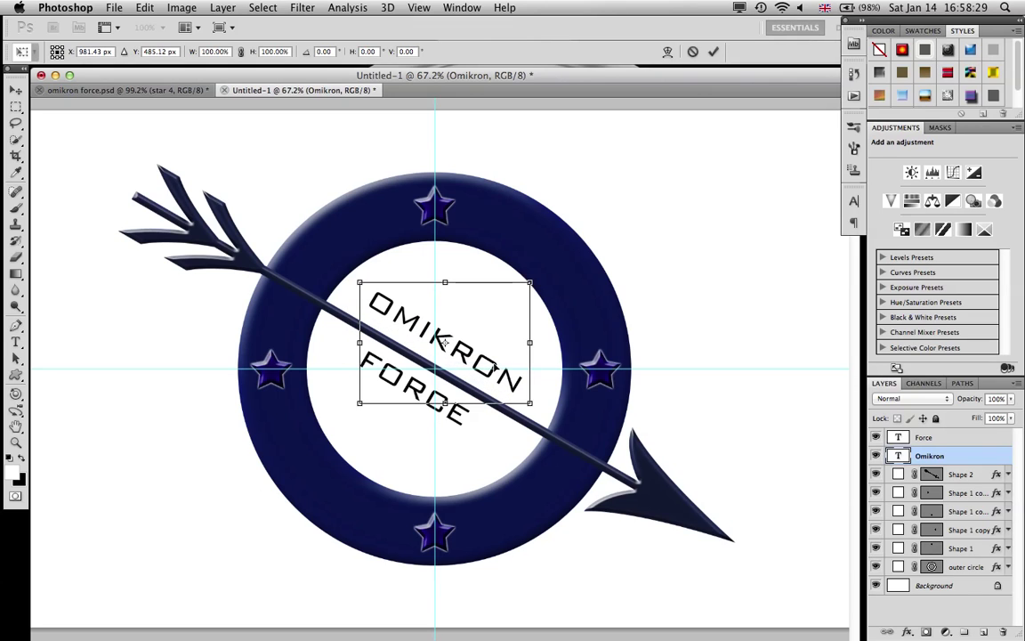
key("Down")
key("Down")
key("Down")
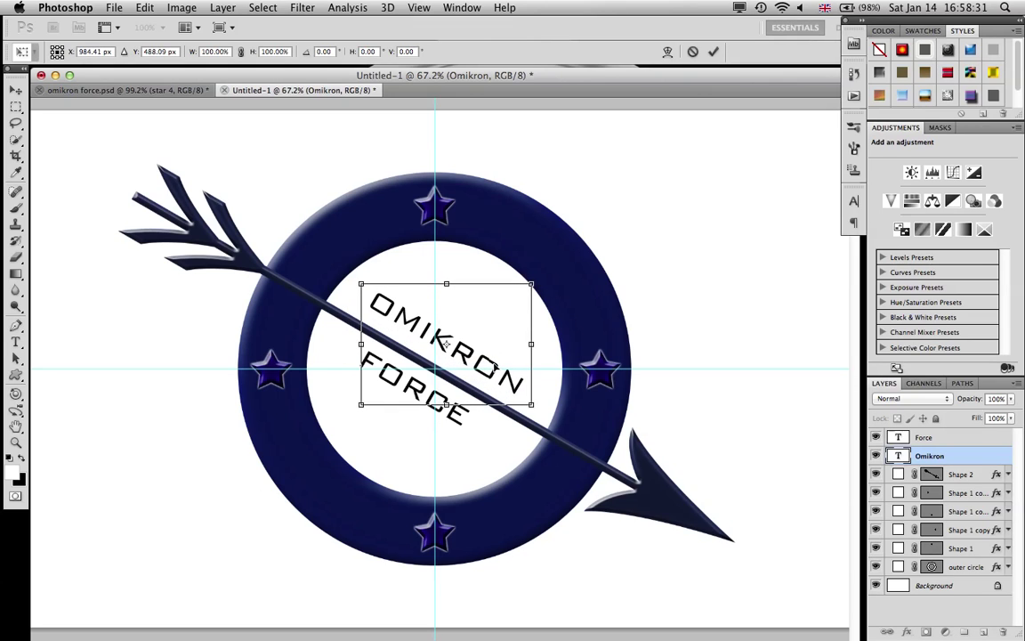
key("Right")
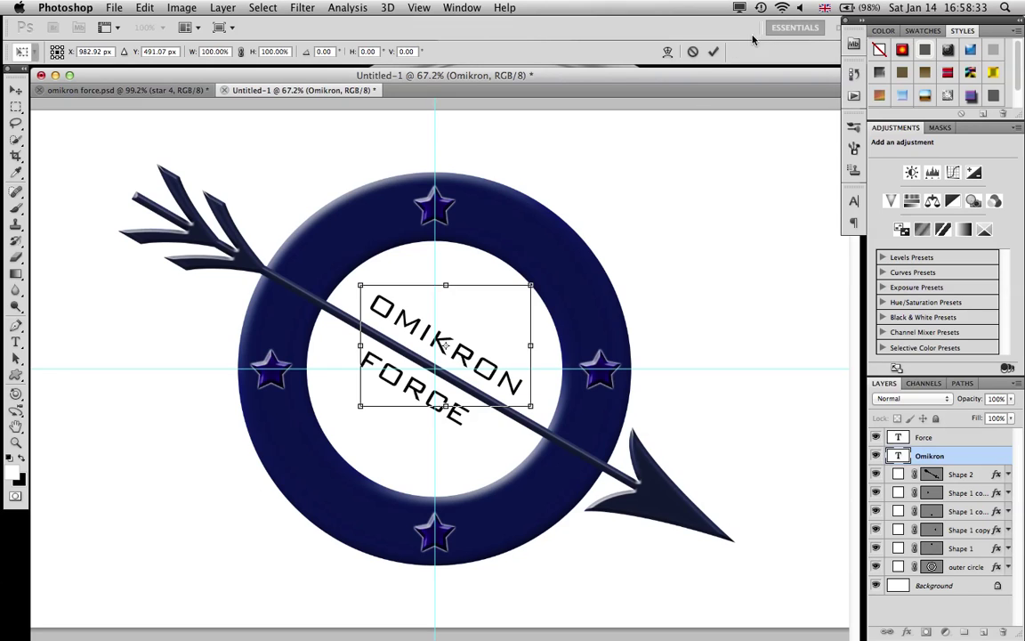
left_click(712, 51)
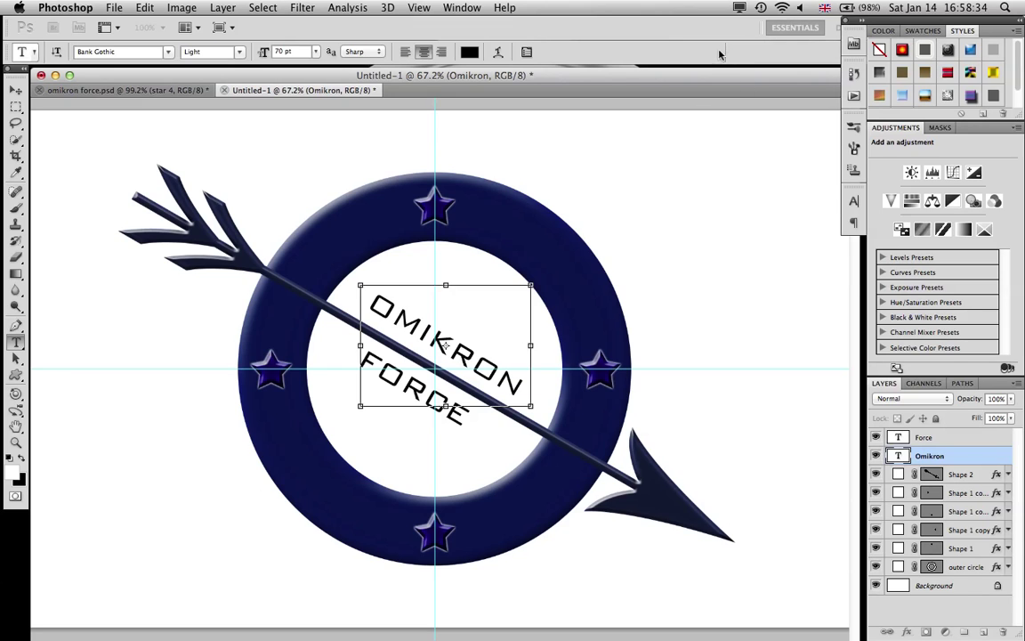
left_click(959, 440)
key("ctrl+t")
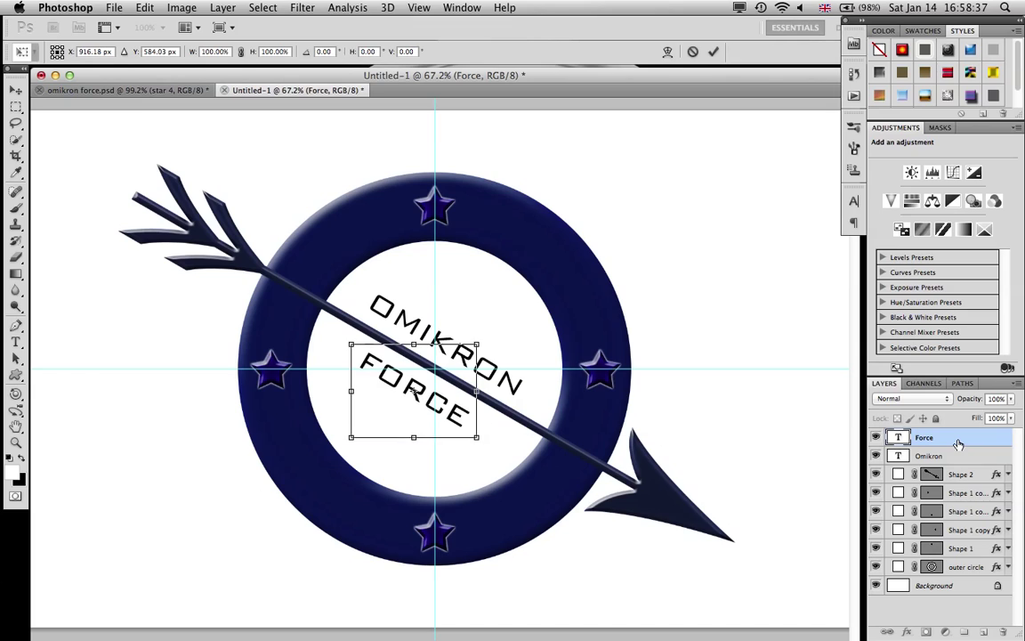
key("Down")
key("Down")
key("Down")
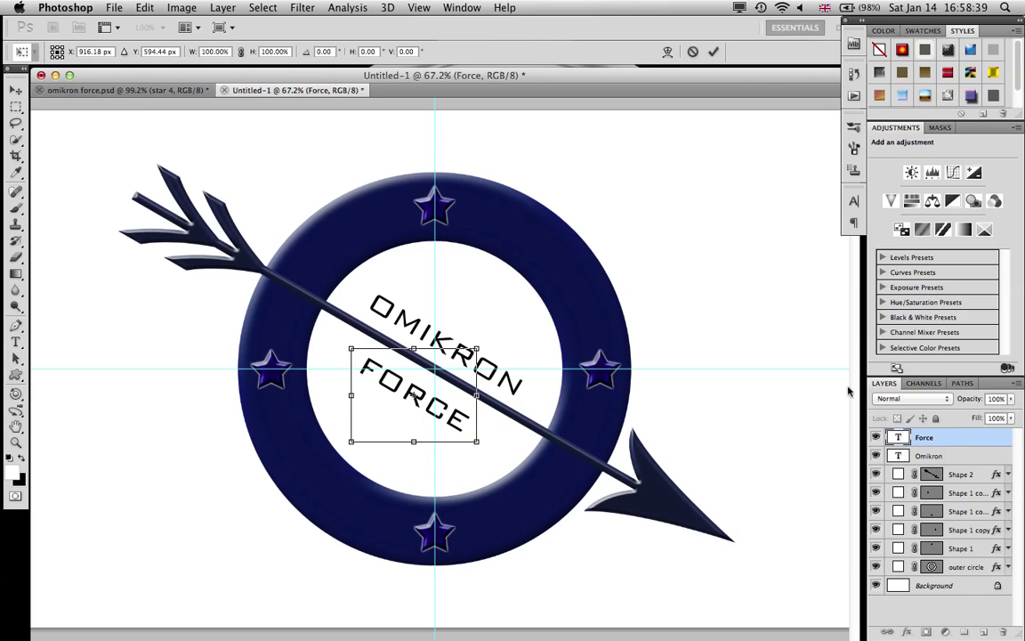
left_click(714, 51)
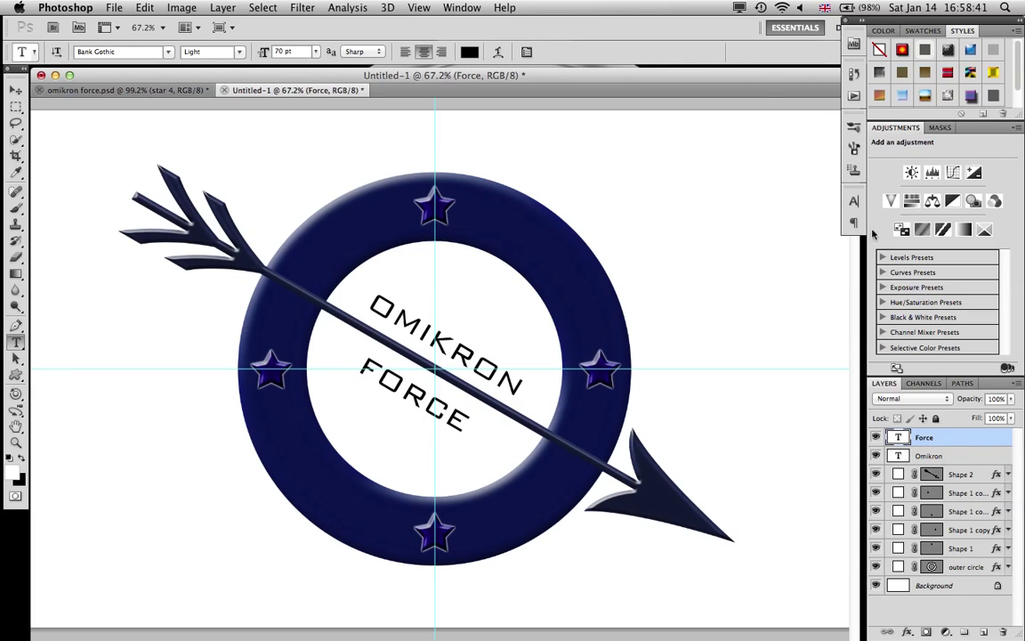
Enlarge OMIKRON to about 113% and FORCE to about 120% around their centres
left_click(985, 457)
key("ctrl+t")
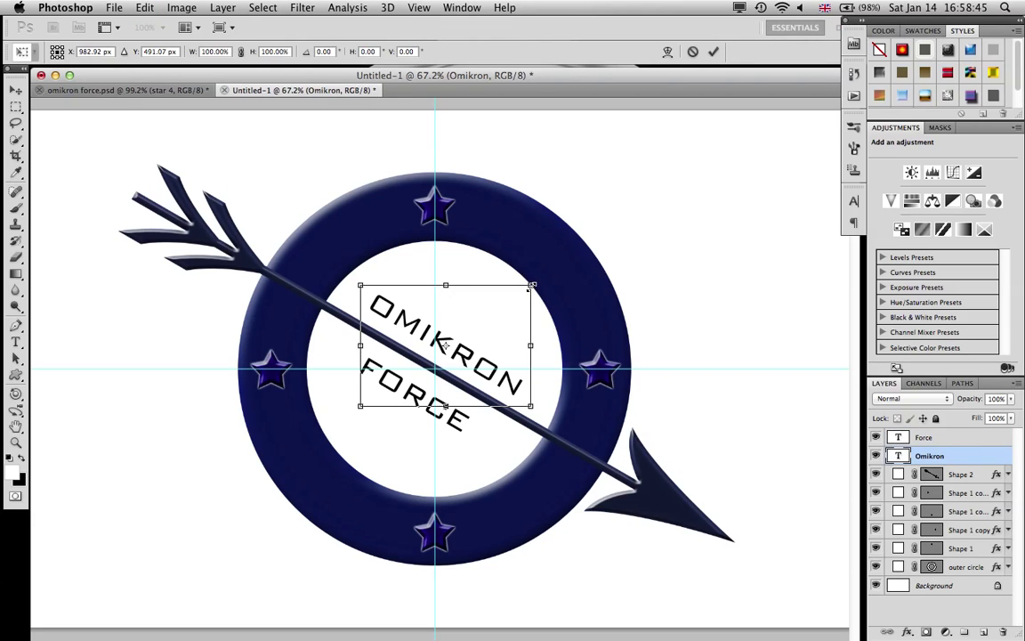
left_click_drag(531, 286, 542, 280)
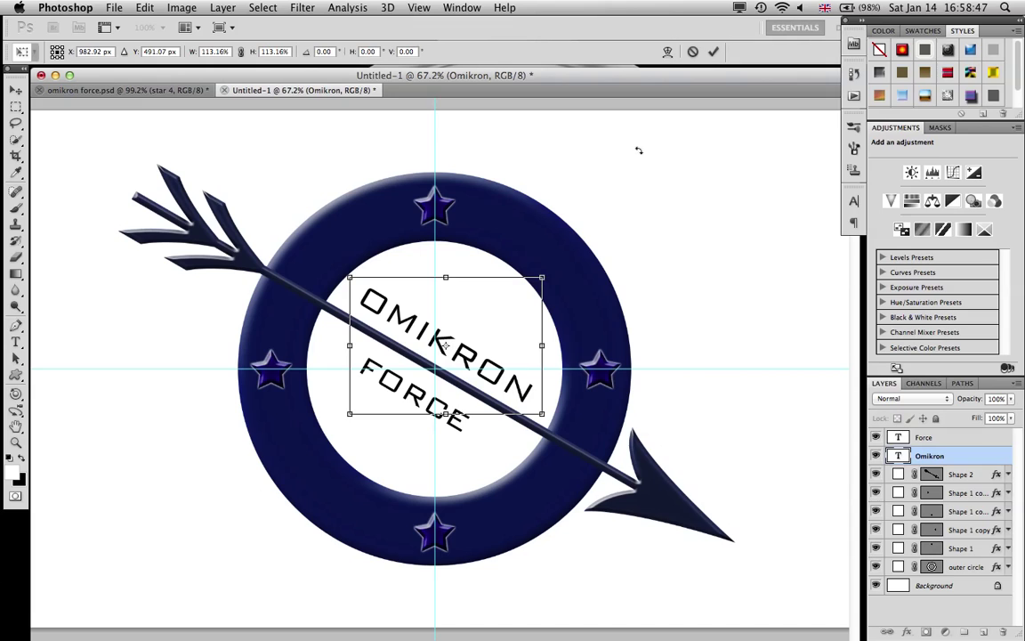
left_click(714, 51)
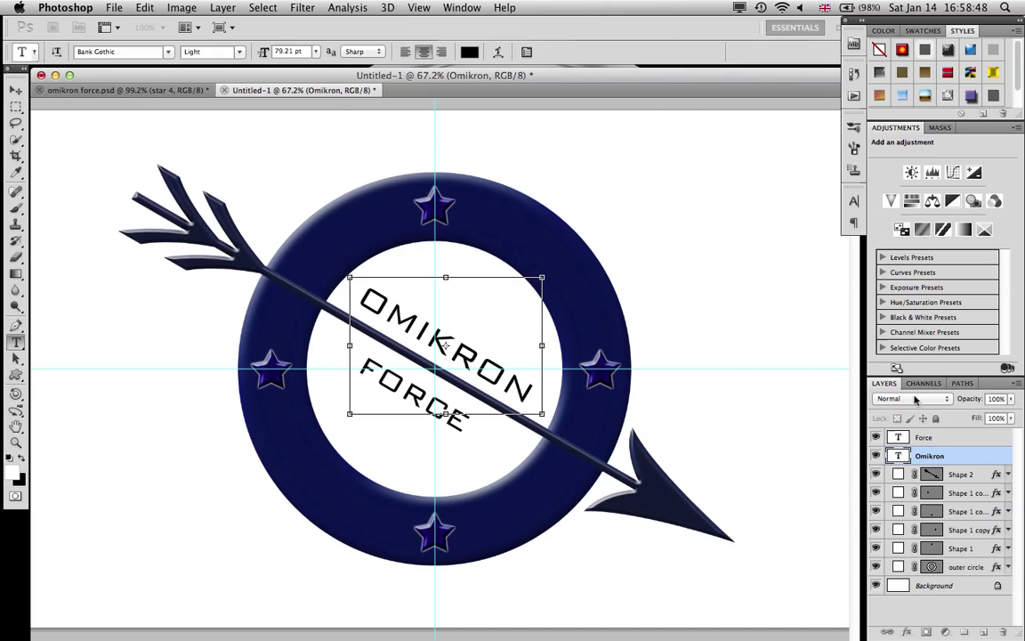
left_click(959, 440)
key("super+t")
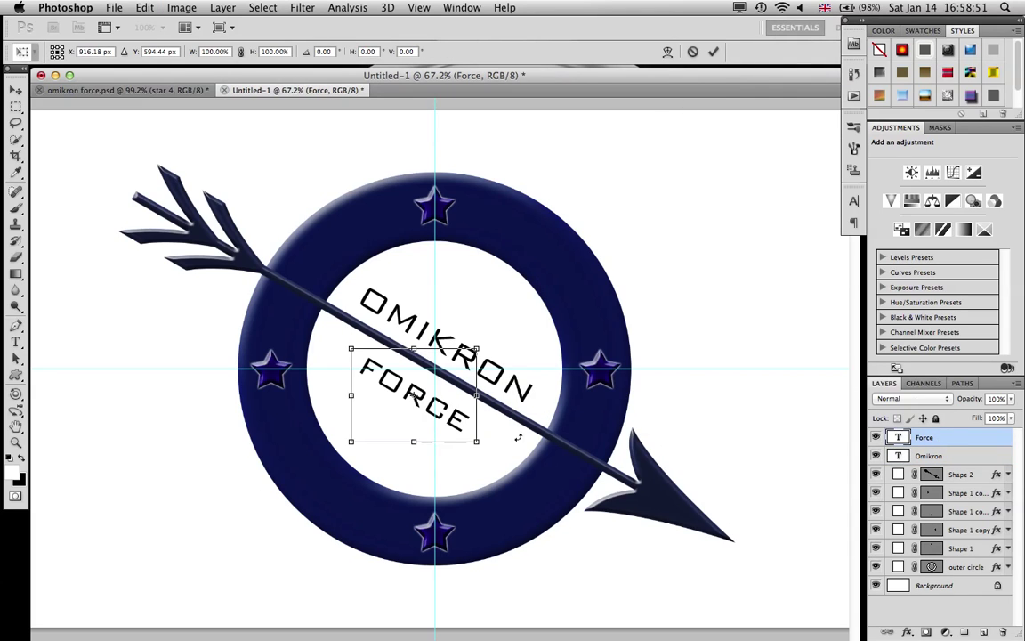
mouse_move(478, 441)
left_mouse_down()
mouse_move(495, 454)
mouse_move(488, 450)
left_mouse_up()
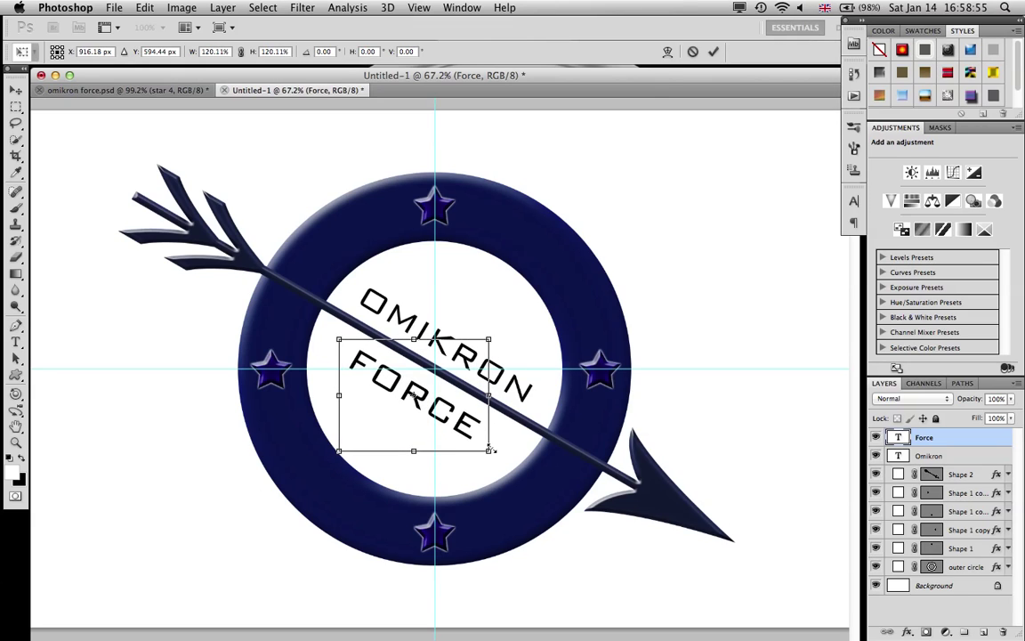
left_click(714, 52)
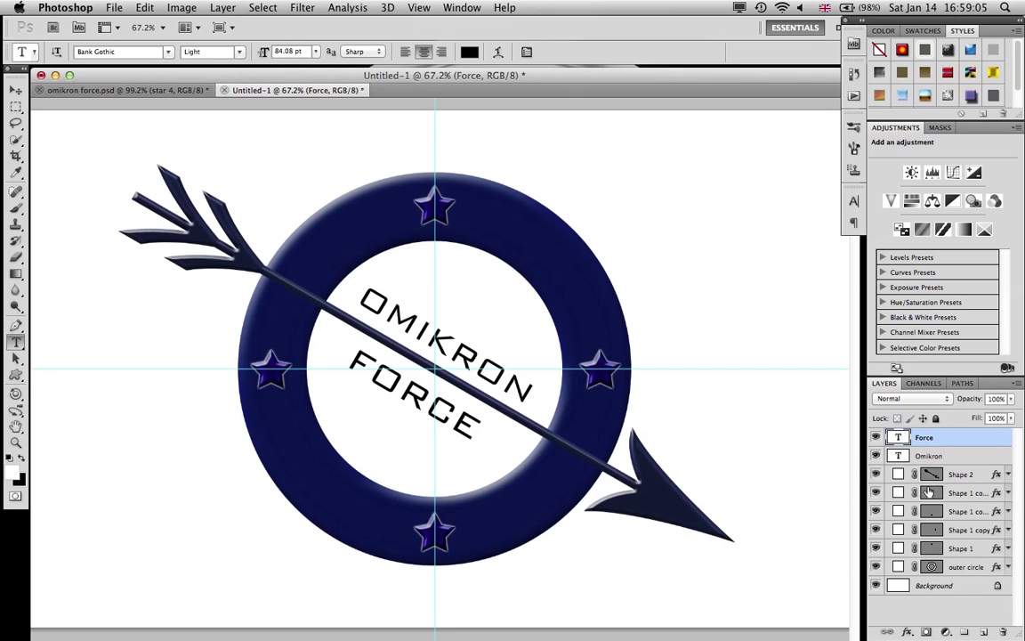
Add an empty layer above outer circle and load the Ornaments shape library
left_click(972, 567)
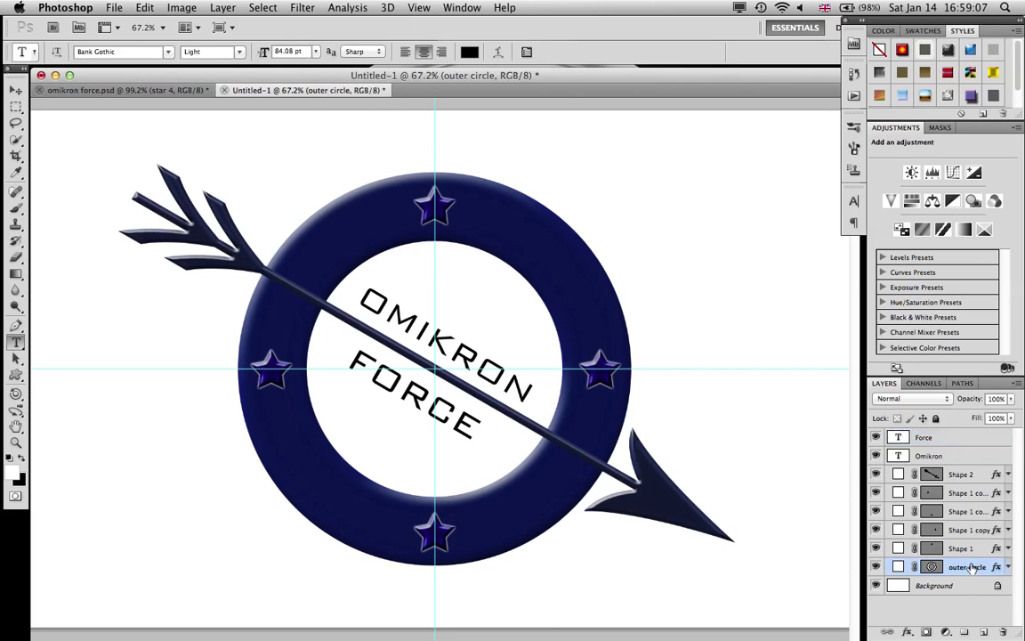
left_click(983, 632)
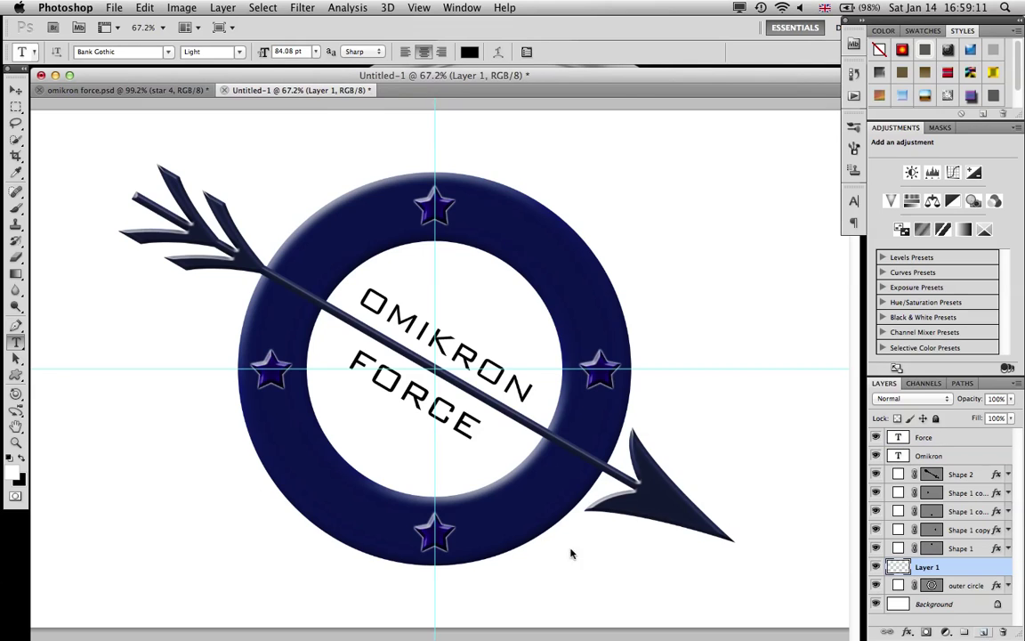
left_click(17, 376)
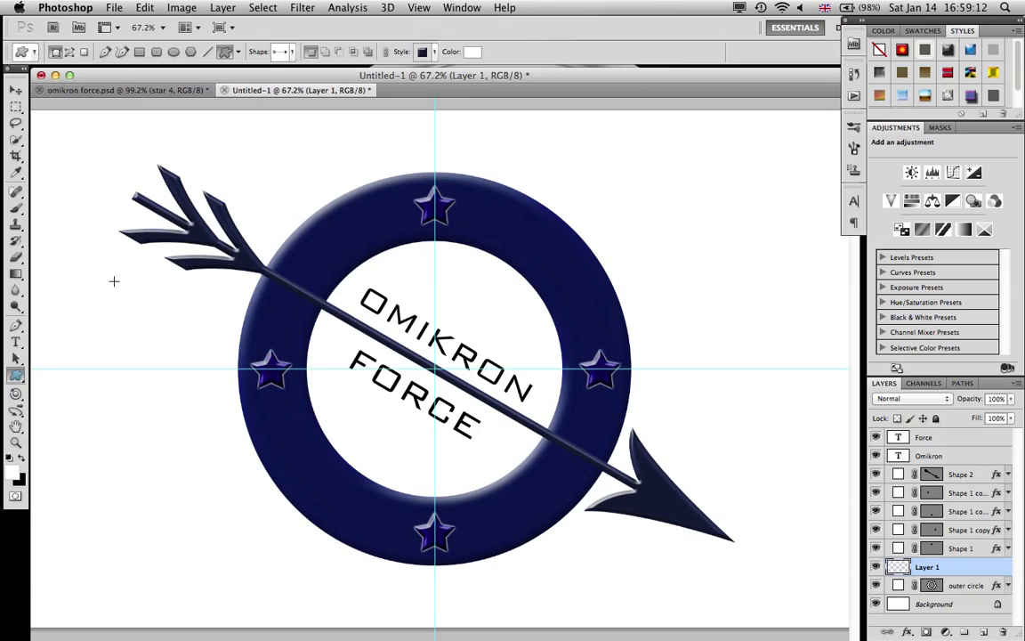
left_click(294, 52)
left_click(360, 77)
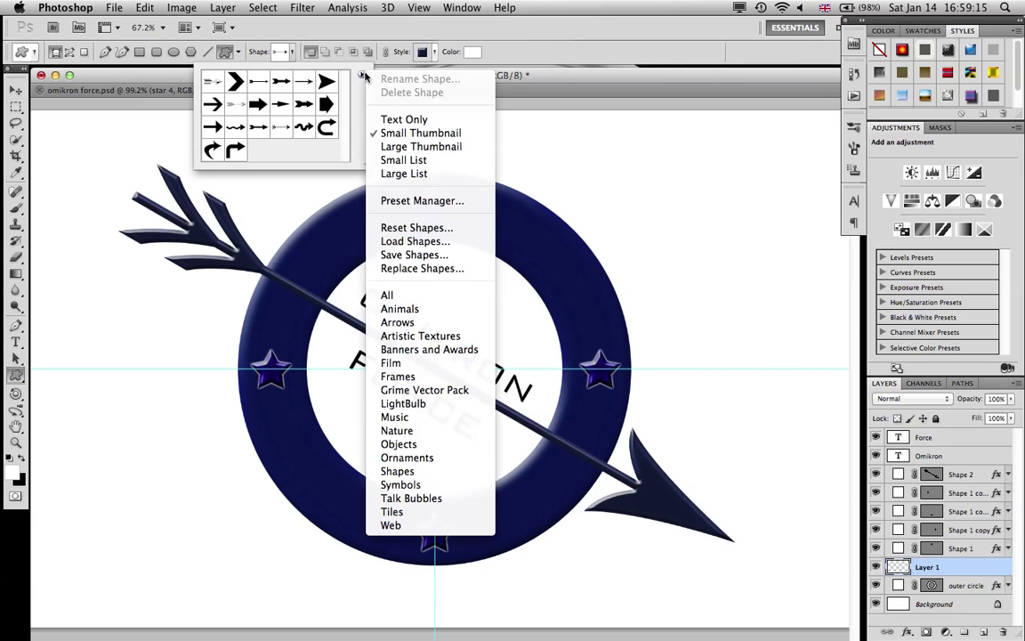
left_click(411, 458)
key("Return")
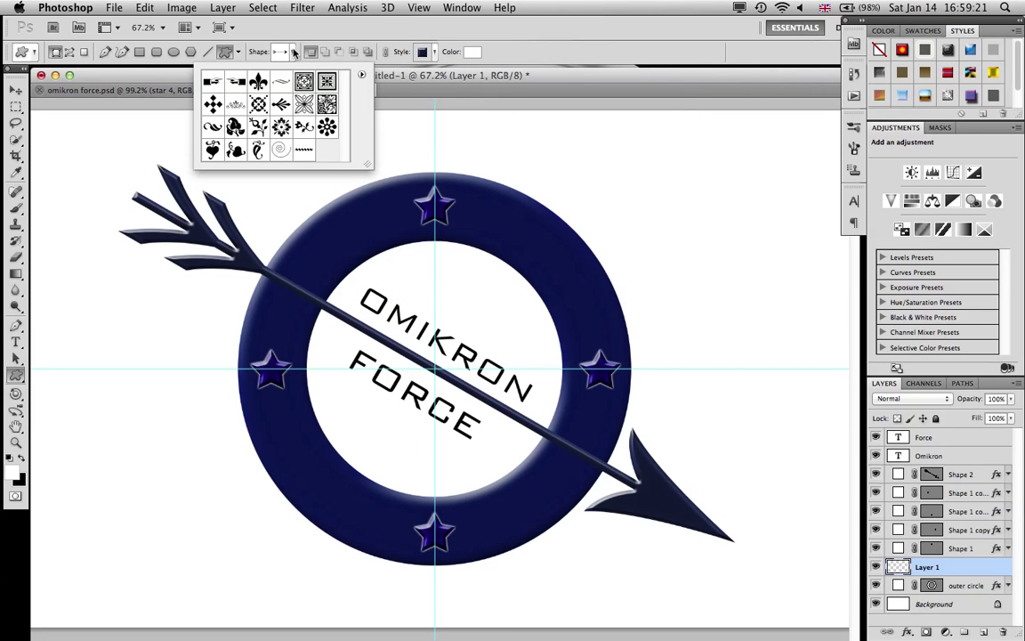
Replace the library with the default Shapes set and choose the thin ring shape
left_click(362, 75)
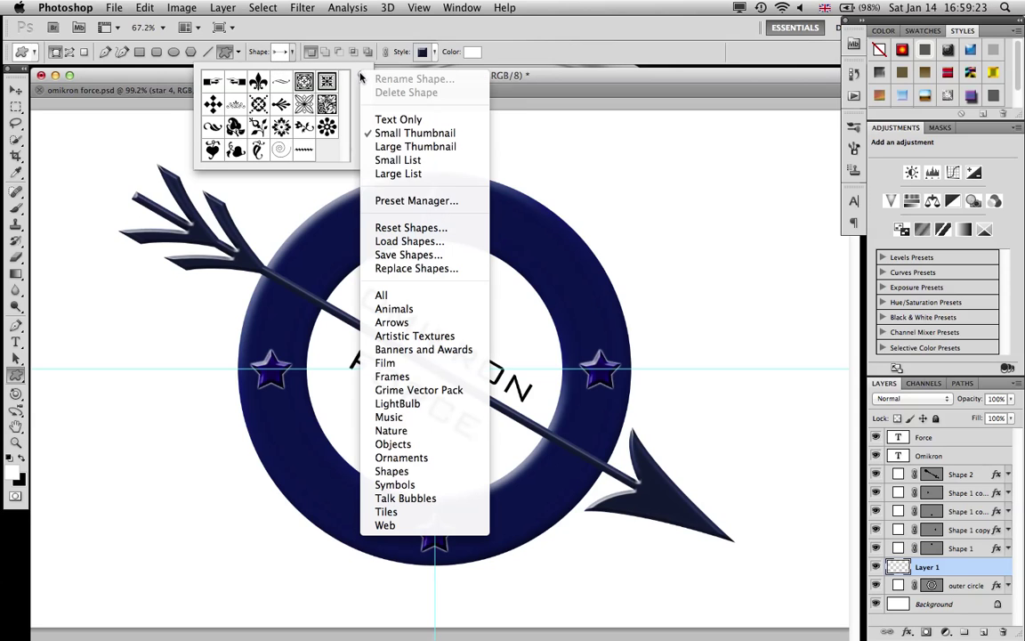
left_click(418, 471)
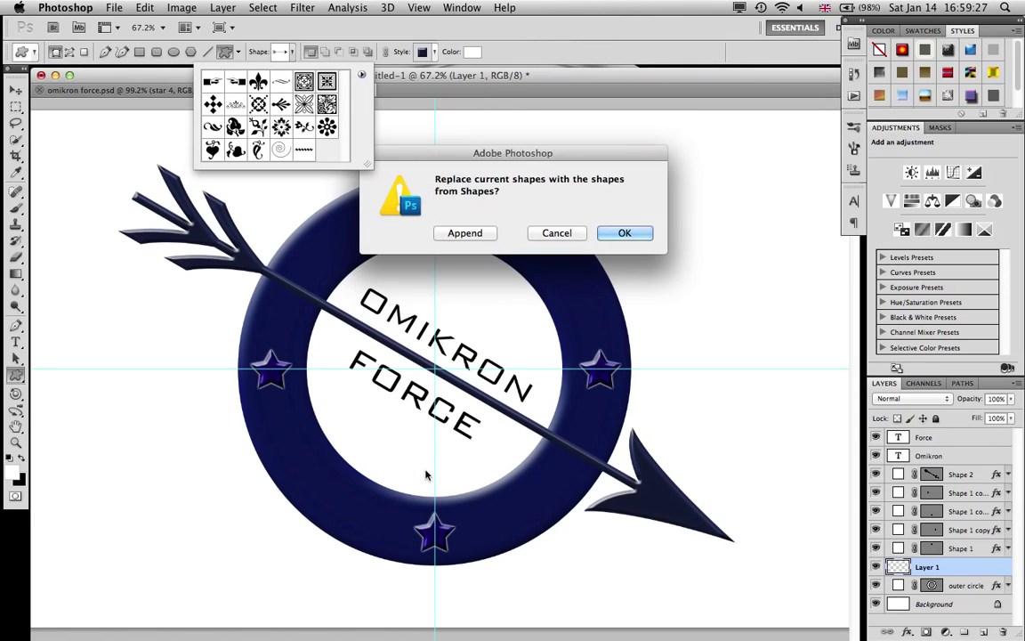
key("Return")
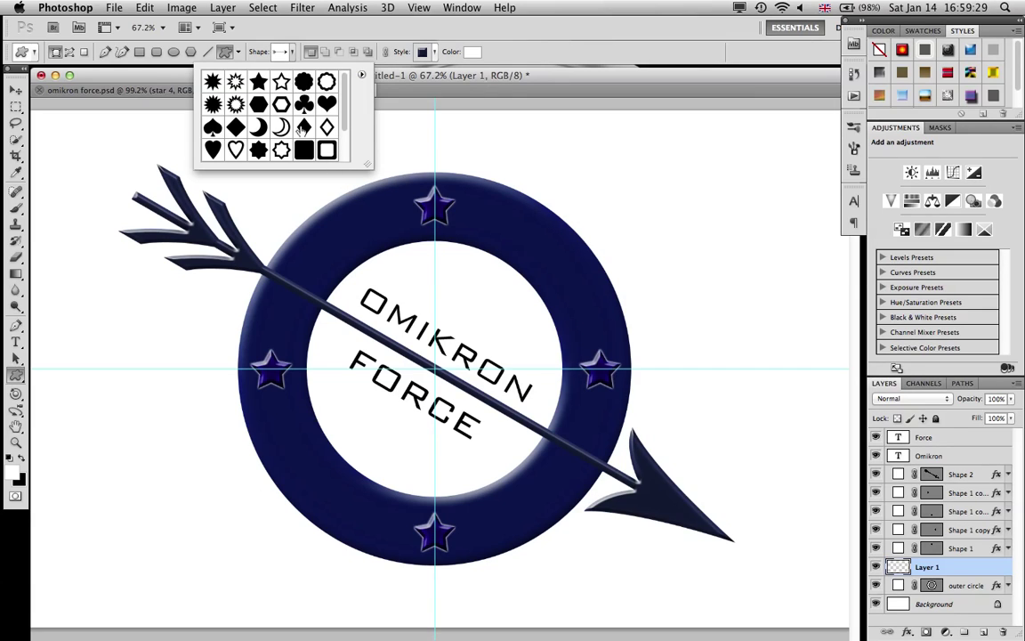
scroll(253, 131, "down", 2)
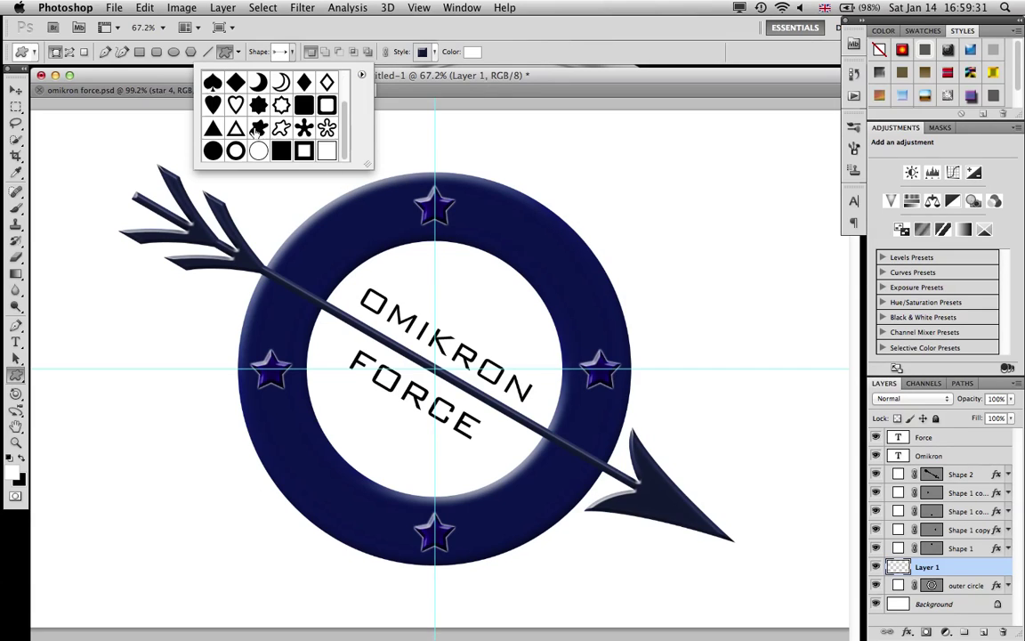
scroll(254, 131, "up", 2)
scroll(254, 131, "down", 2)
left_click(236, 151)
left_click(258, 152)
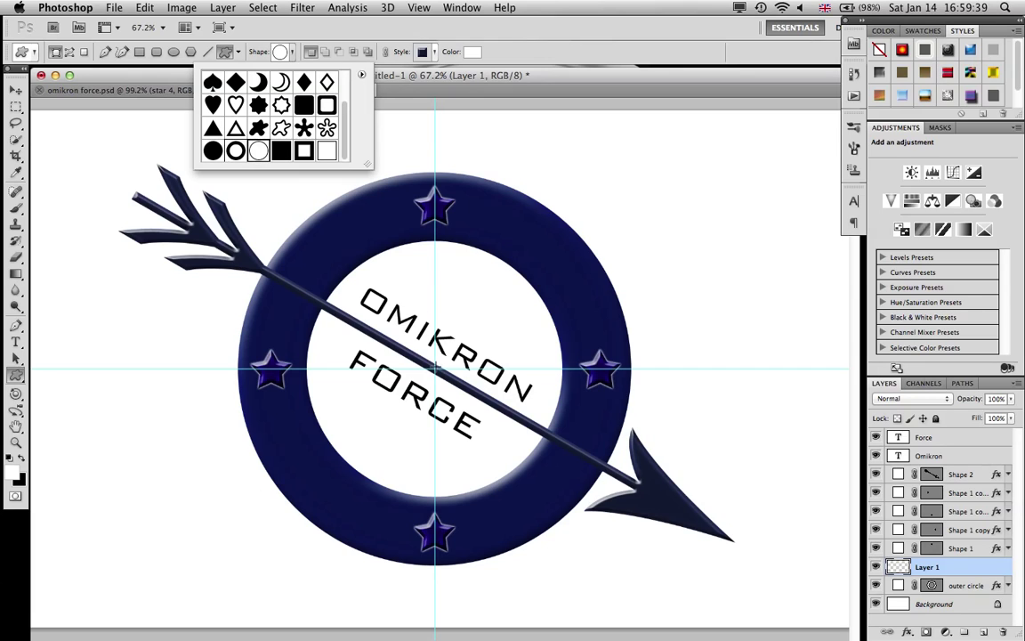
Draw a thin ring centred on the badge as Shape 3 and clear its layer style
left_click(434, 368)
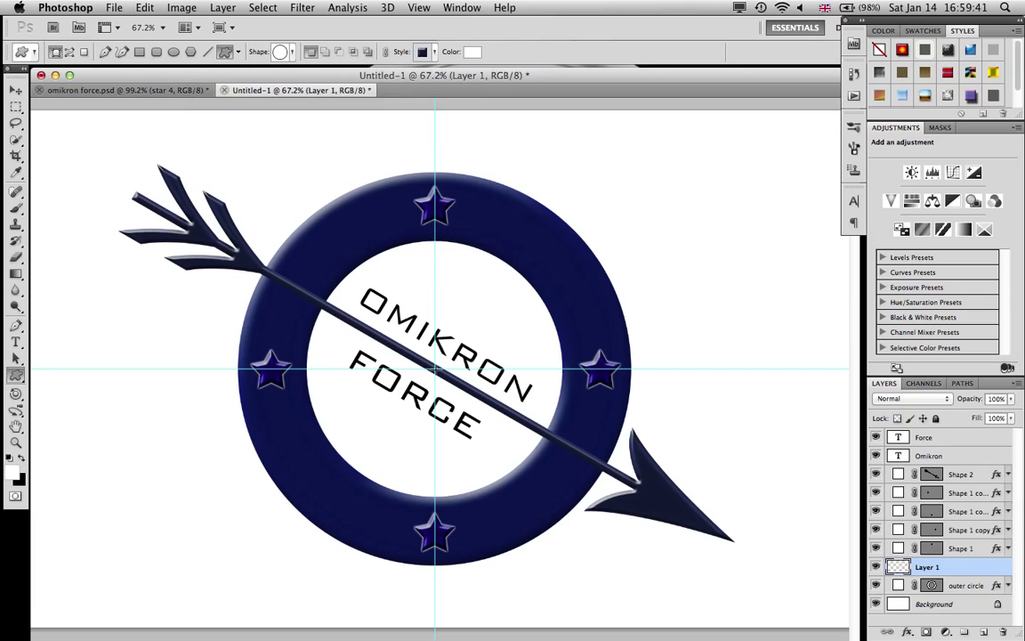
left_click_drag(435, 368, 601, 534)
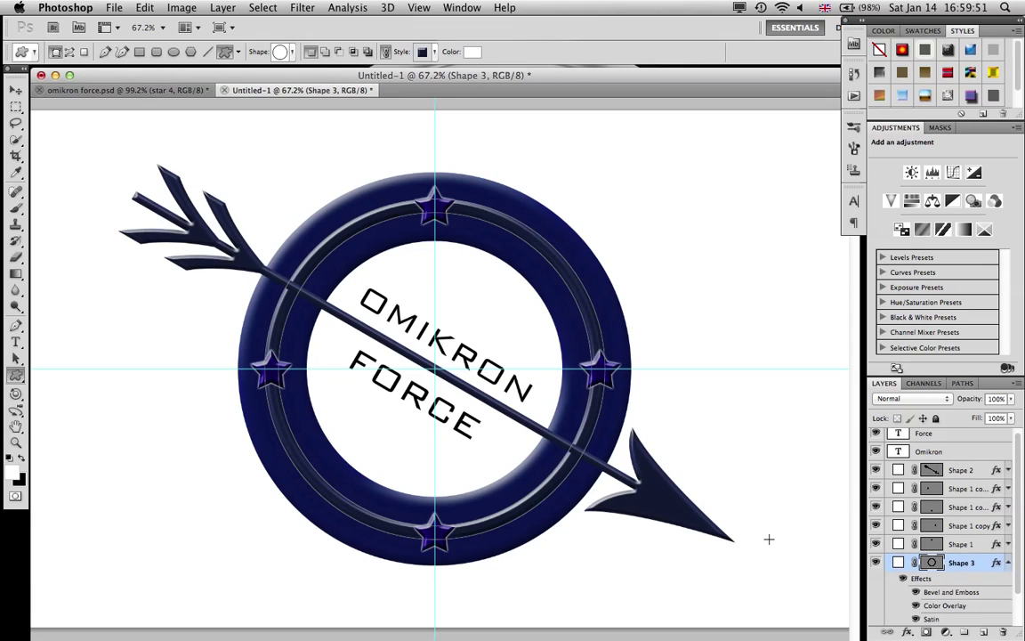
left_click(1009, 564)
right_click(978, 566)
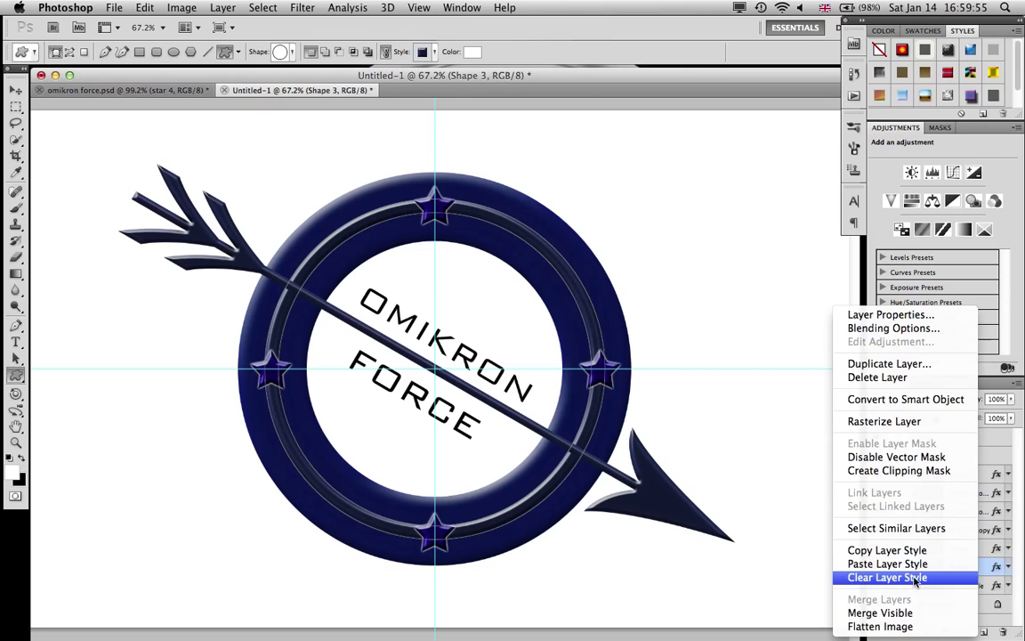
left_click(914, 577)
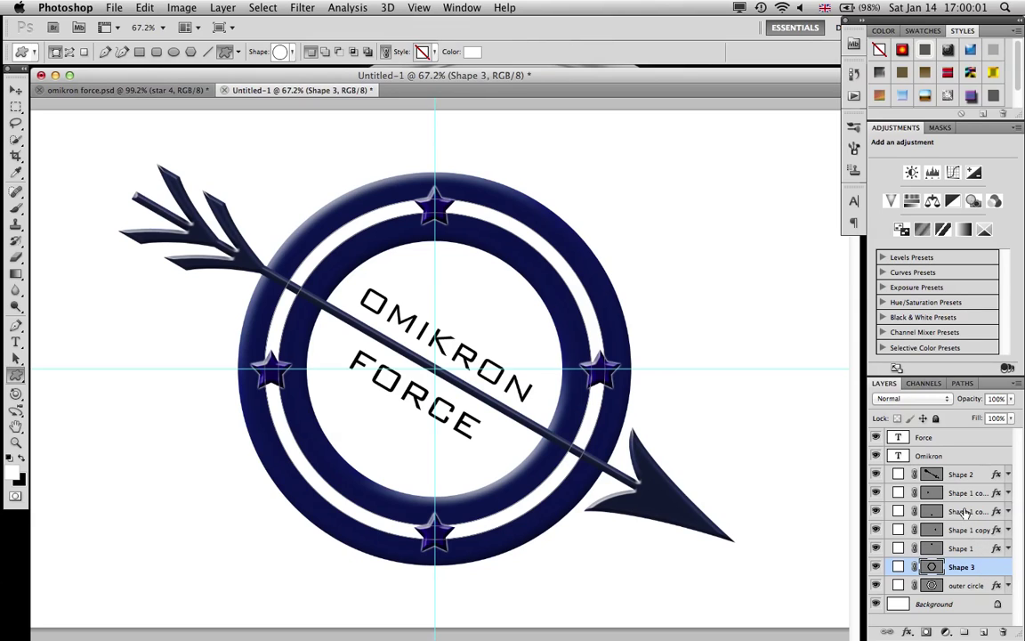
left_click(965, 511)
Nudge the right-hand star's layer slightly left so the star sits evenly on the ring
key("super+t")
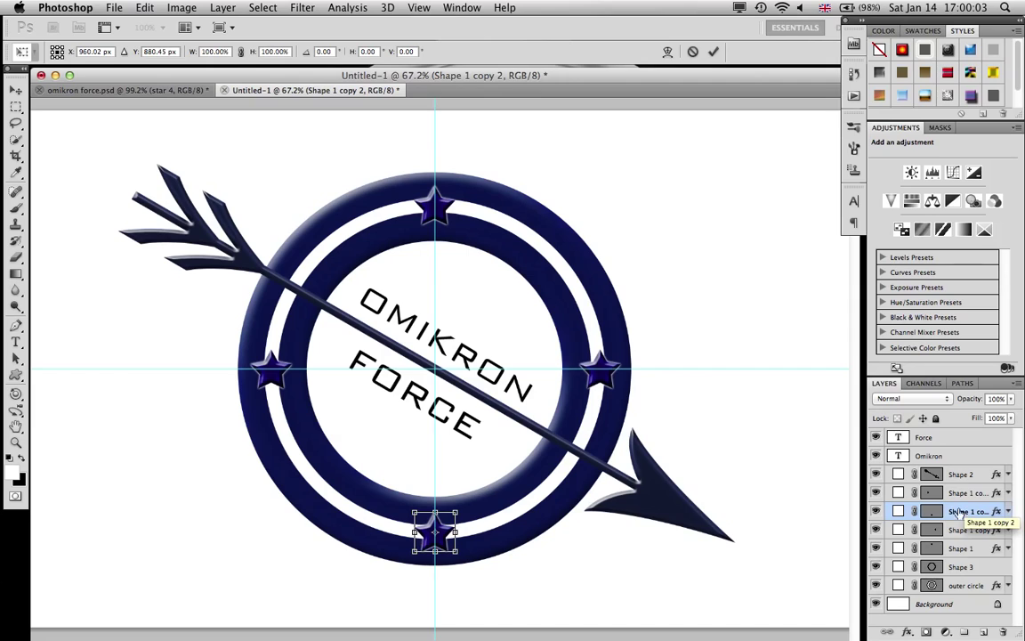
left_click(694, 51)
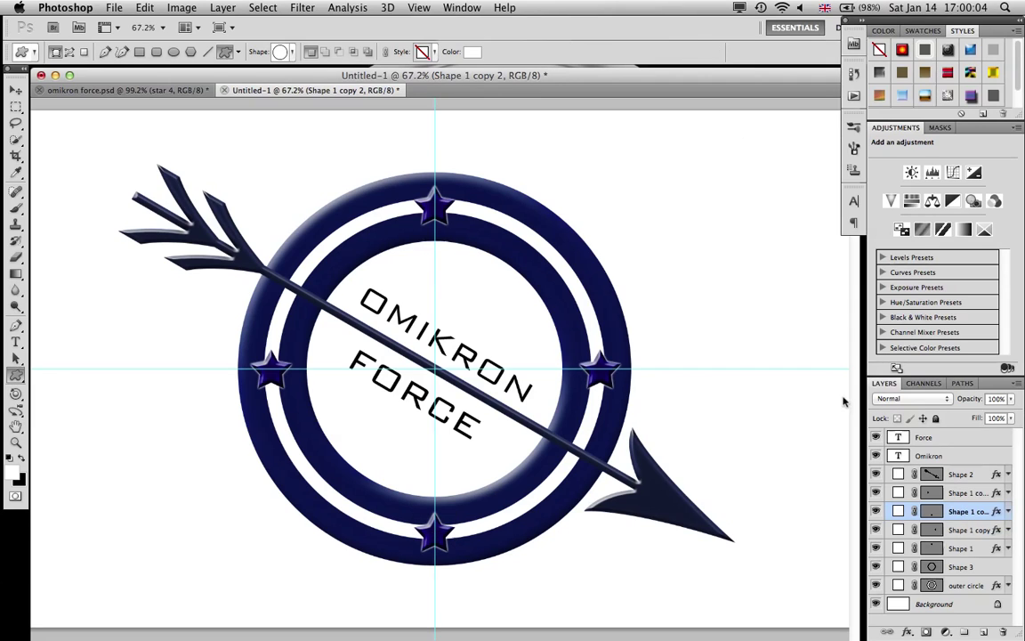
left_click(965, 531)
key("super+t")
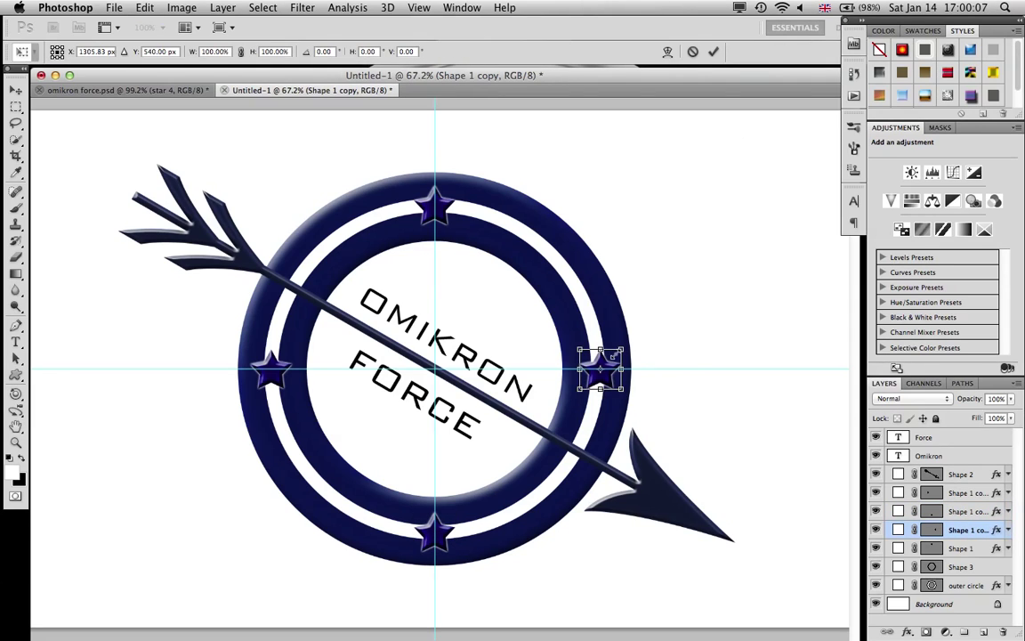
key("Left")
key("Left")
key("Left")
key("Left")
key("Left")
key("Left")
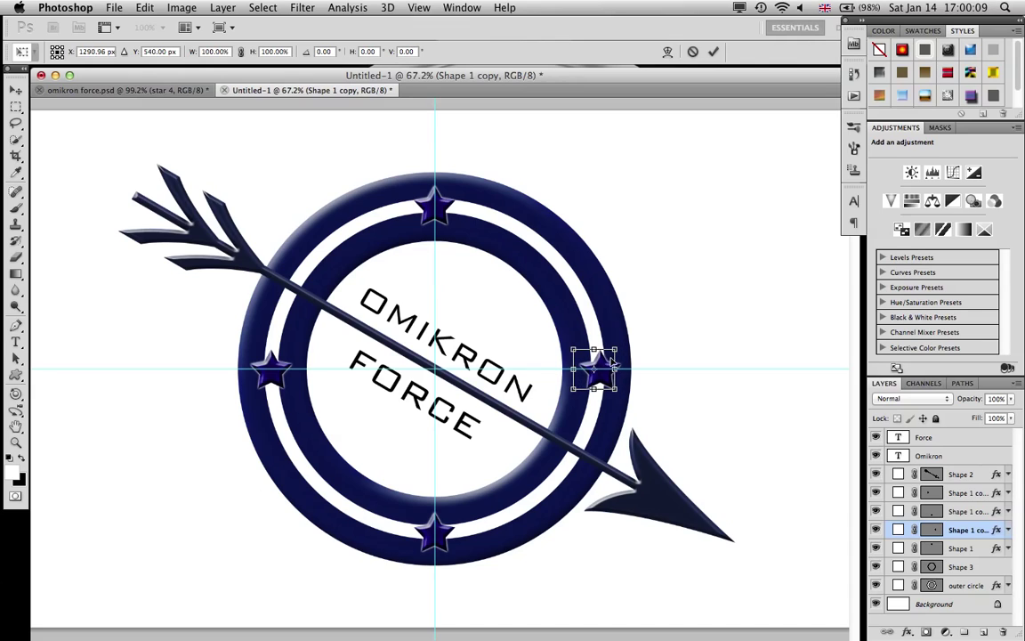
left_click(712, 52)
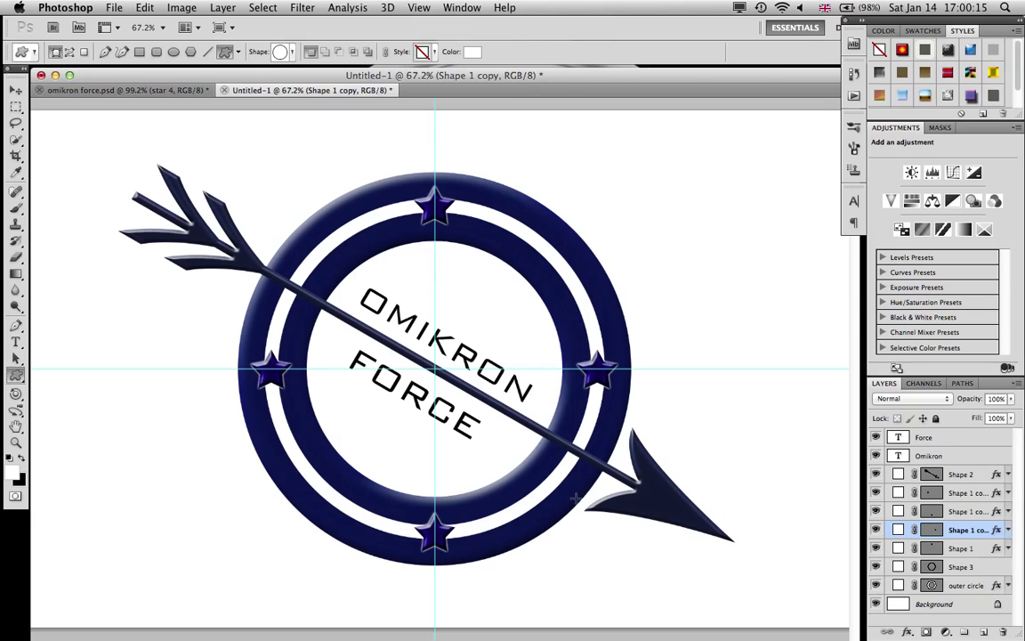
double_click(979, 567)
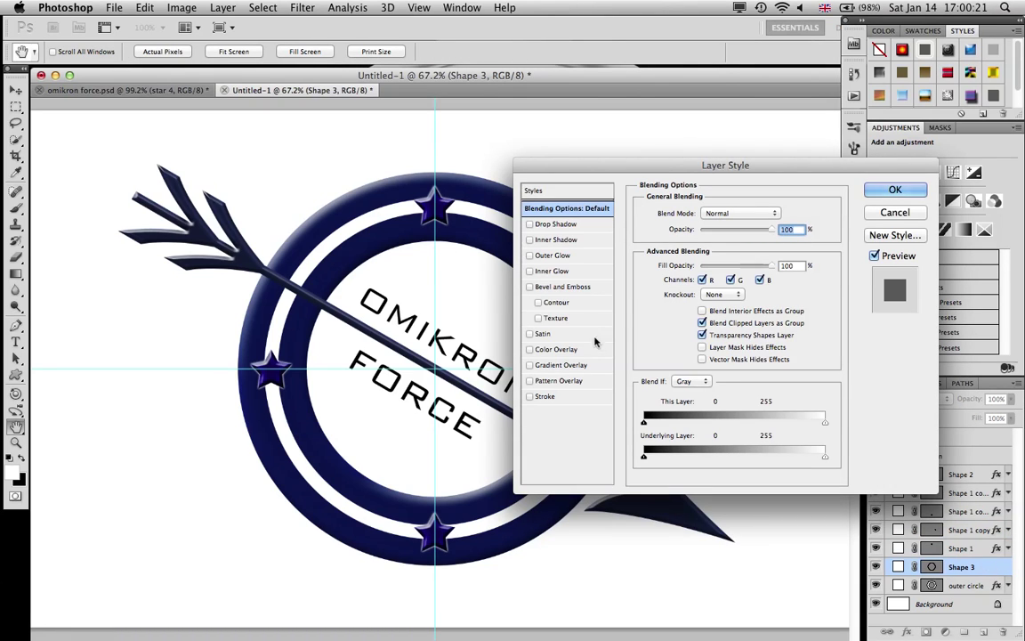
Give the Shape 3 inner ring a #08267e dark blue Color Overlay
left_click(557, 349)
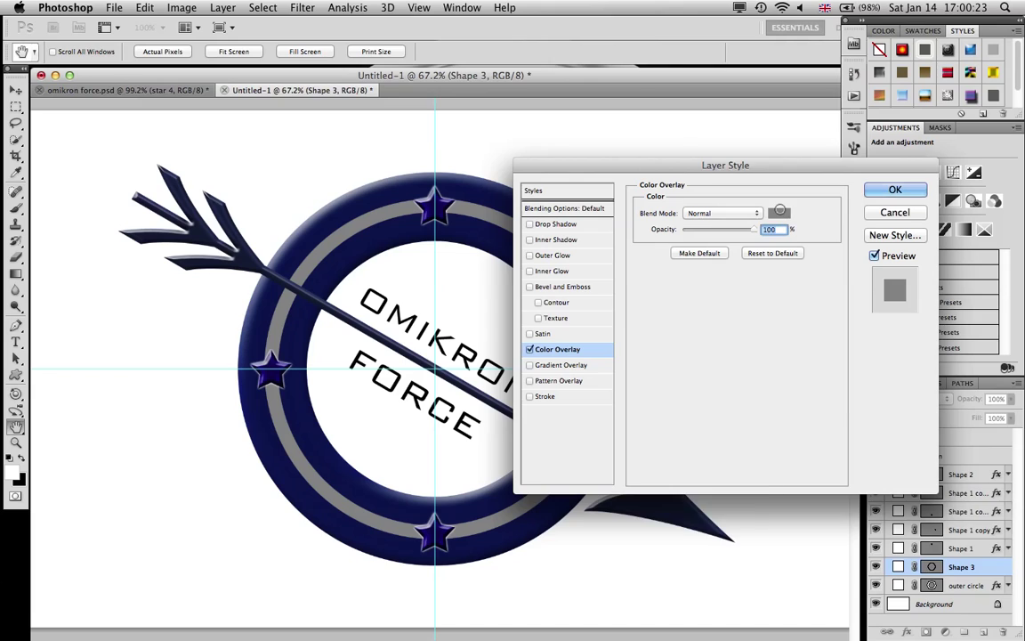
left_click(780, 213)
double_click(841, 529)
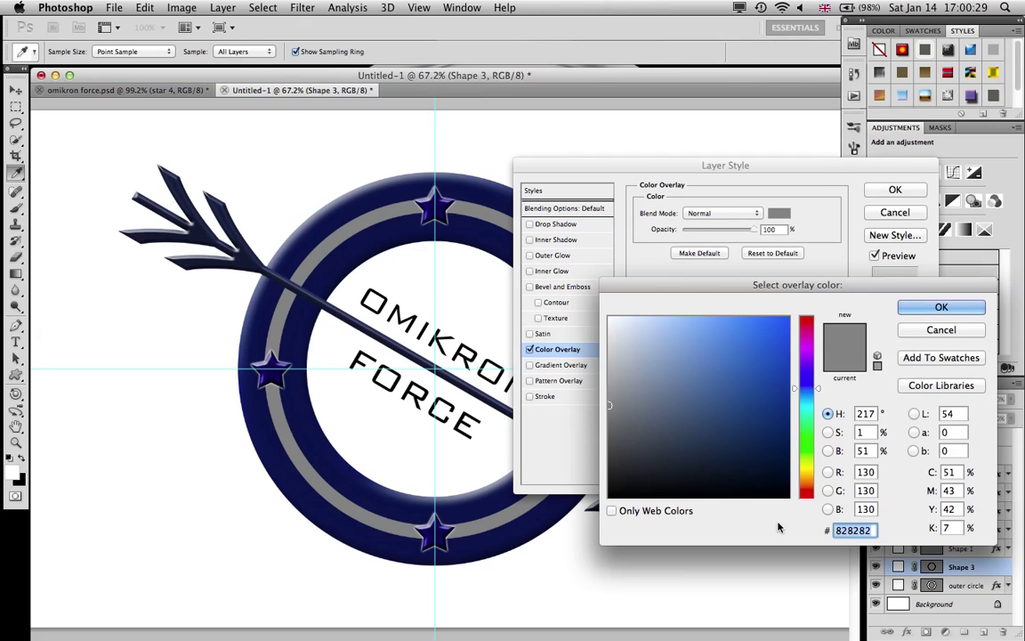
type("08")
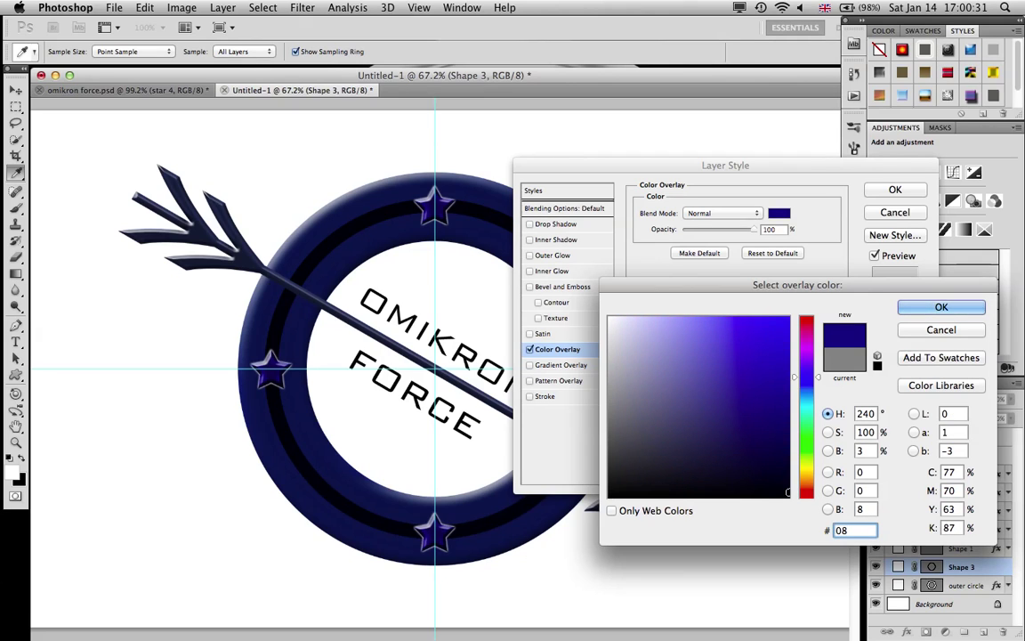
type("267")
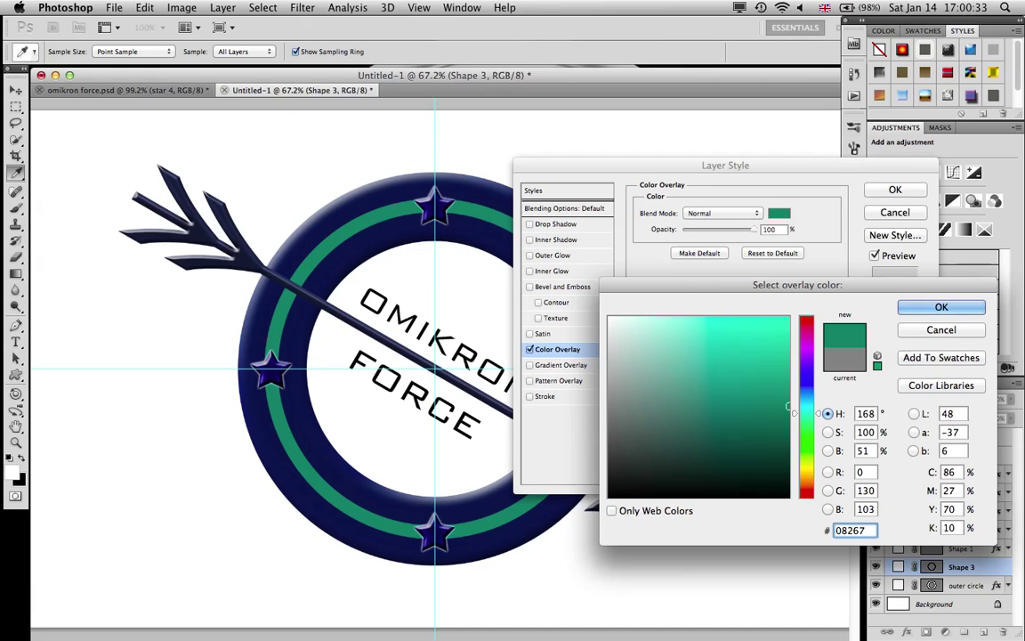
type("c")
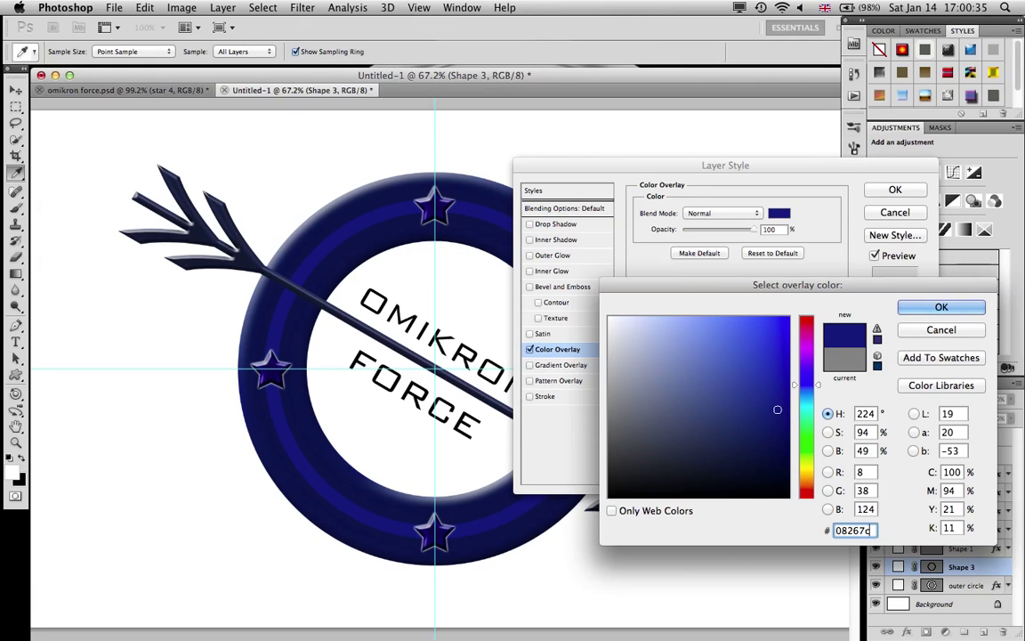
key("BackSpace")
type("e")
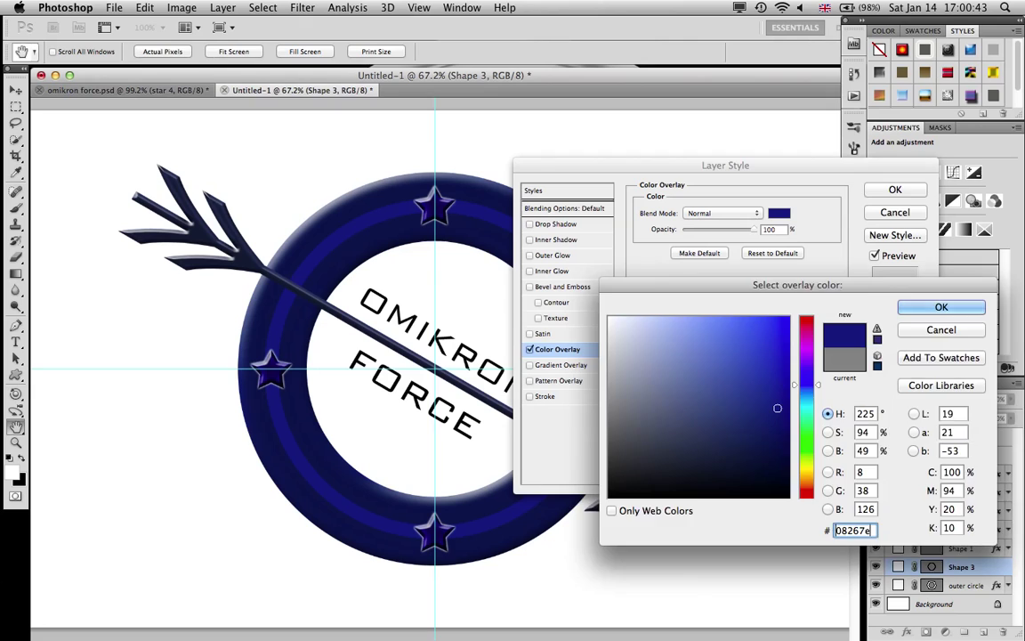
key("Return")
left_click(895, 191)
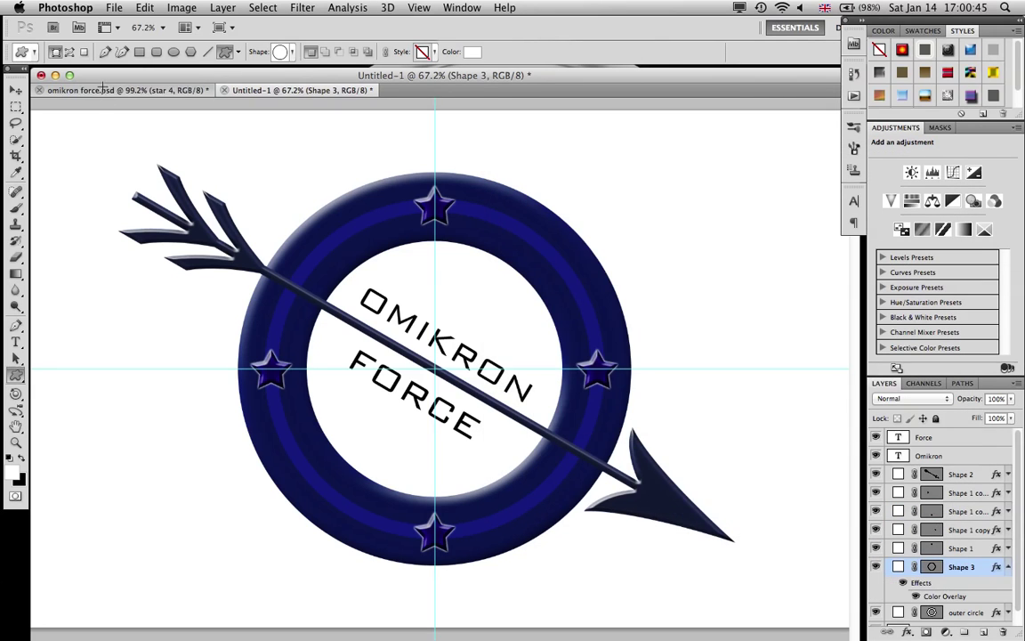
Convert the Background into Layer 0 and keep it at the bottom of the layer stack
left_click(125, 90)
left_click(273, 92)
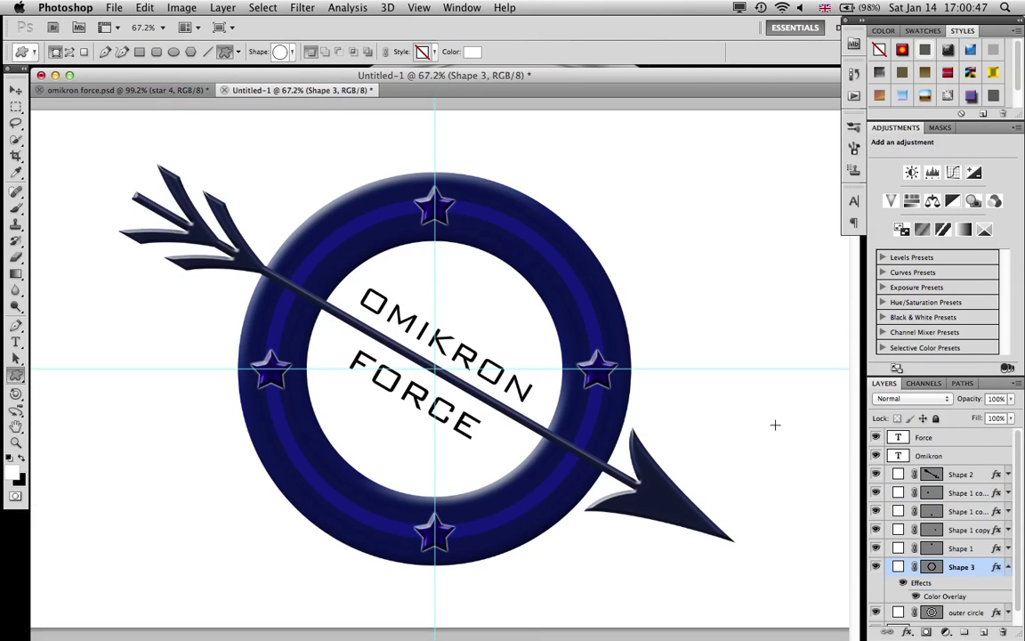
left_click(1009, 567)
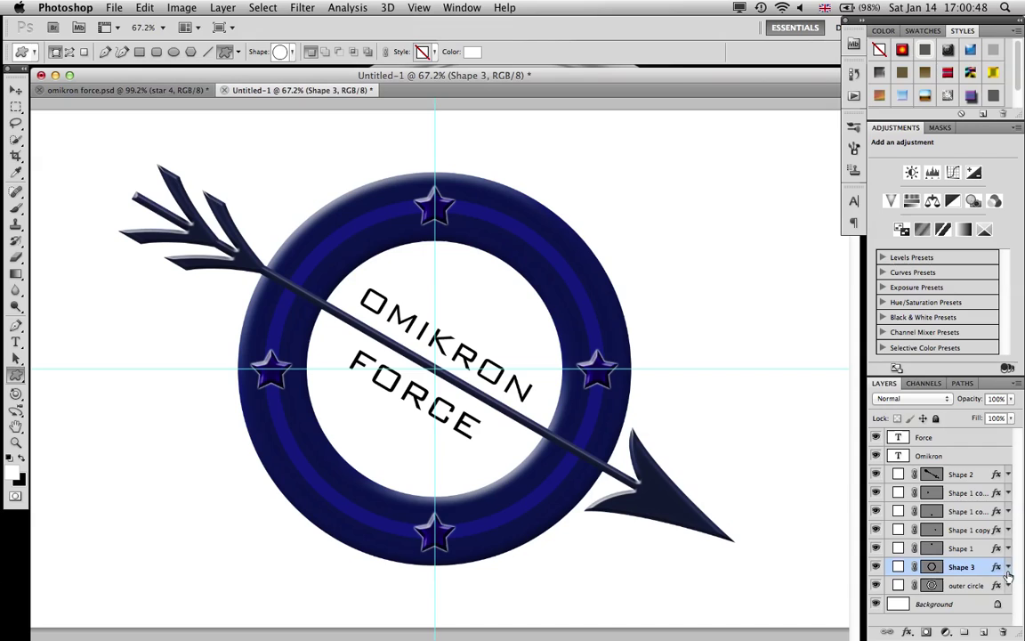
double_click(964, 606)
key("Return")
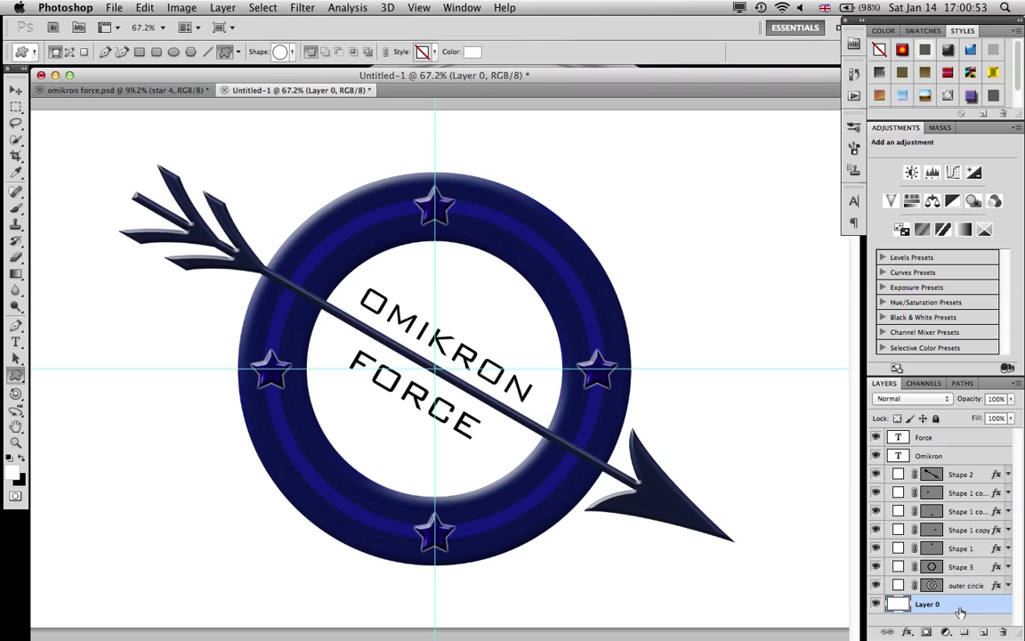
left_click_drag(927, 603, 927, 578)
double_click(975, 603)
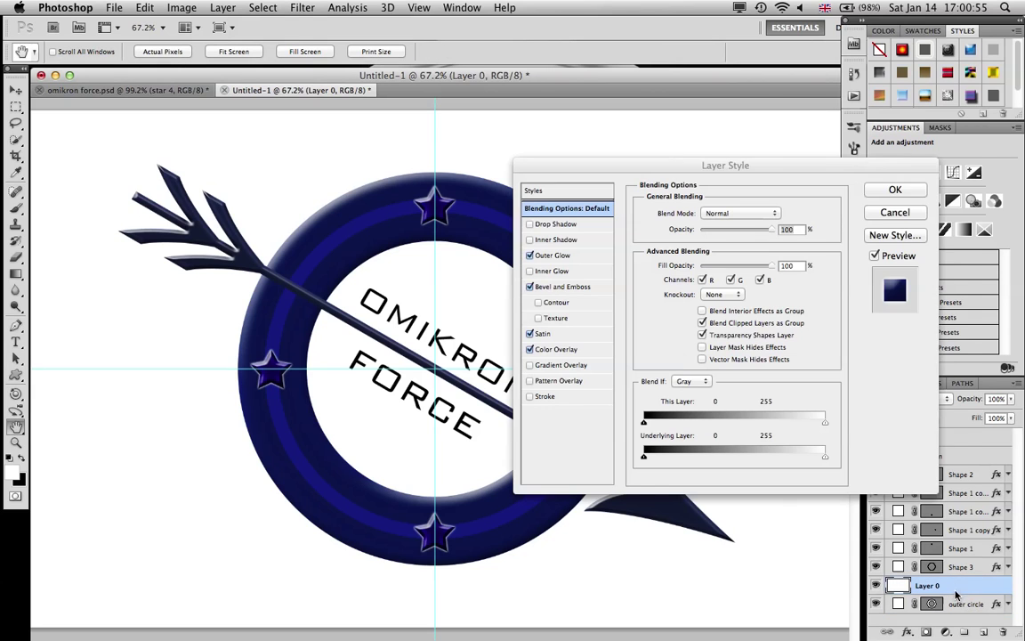
key("Return")
key("u")
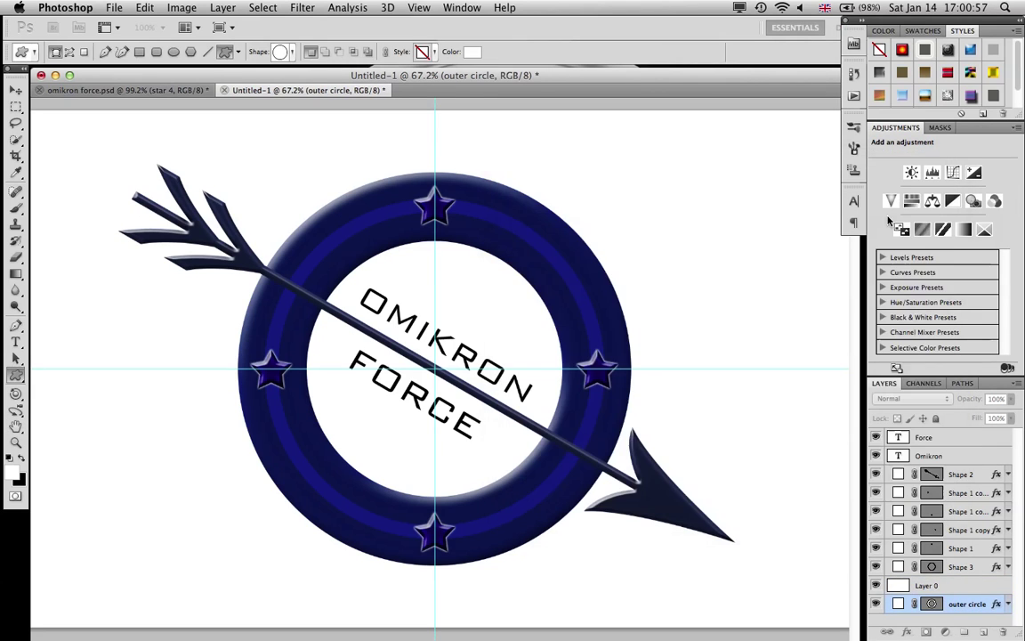
left_click(926, 588)
left_click_drag(926, 592, 969, 620)
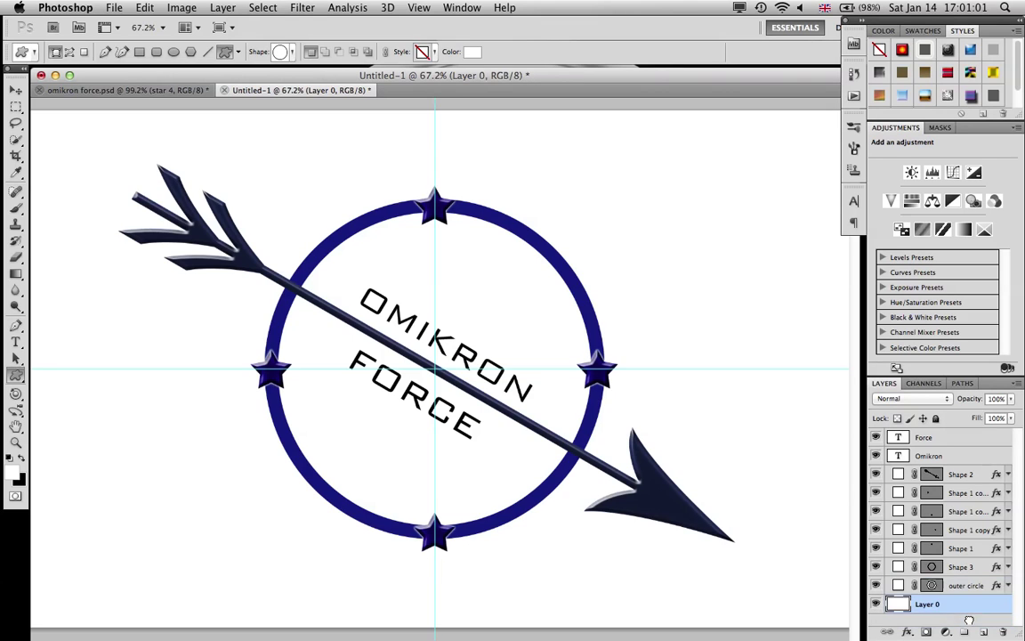
Add a black Color Overlay to Layer 0 so the badge sits on black
double_click(964, 598)
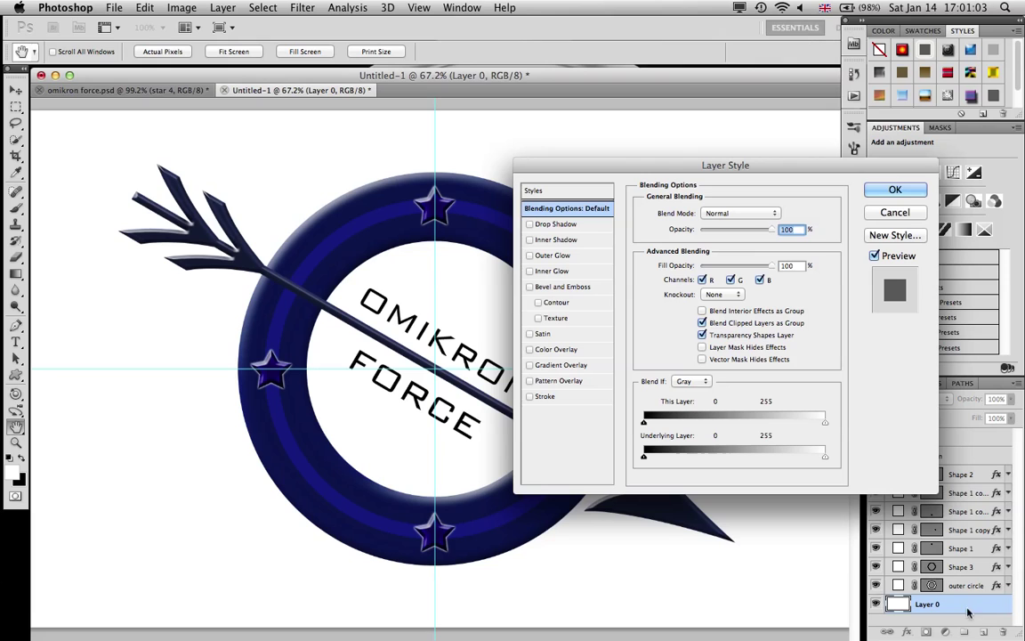
left_click(558, 349)
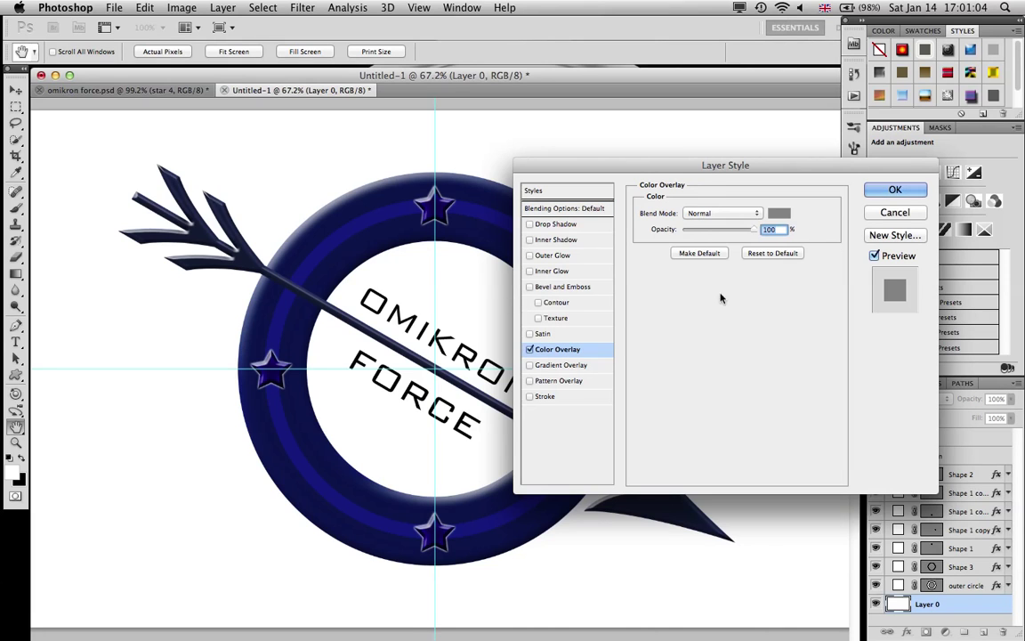
left_click(779, 214)
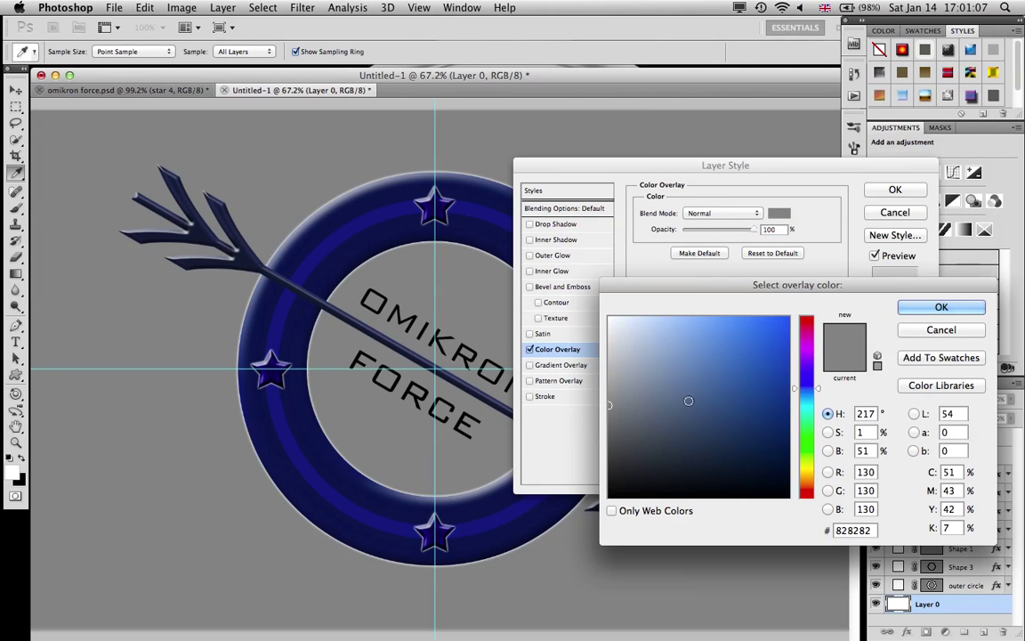
left_click(586, 533)
left_click(936, 307)
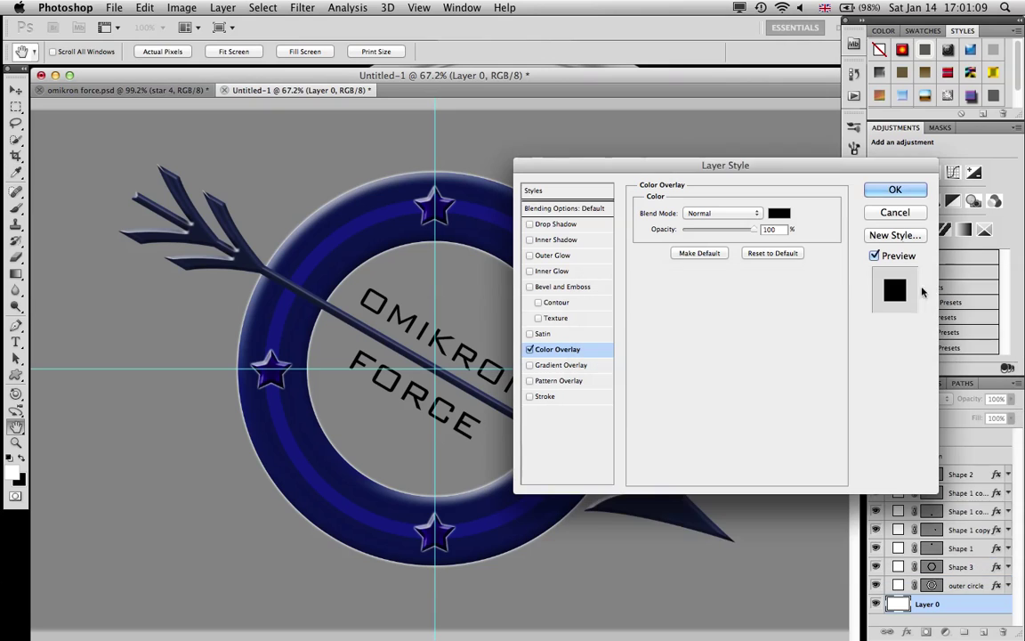
left_click(895, 190)
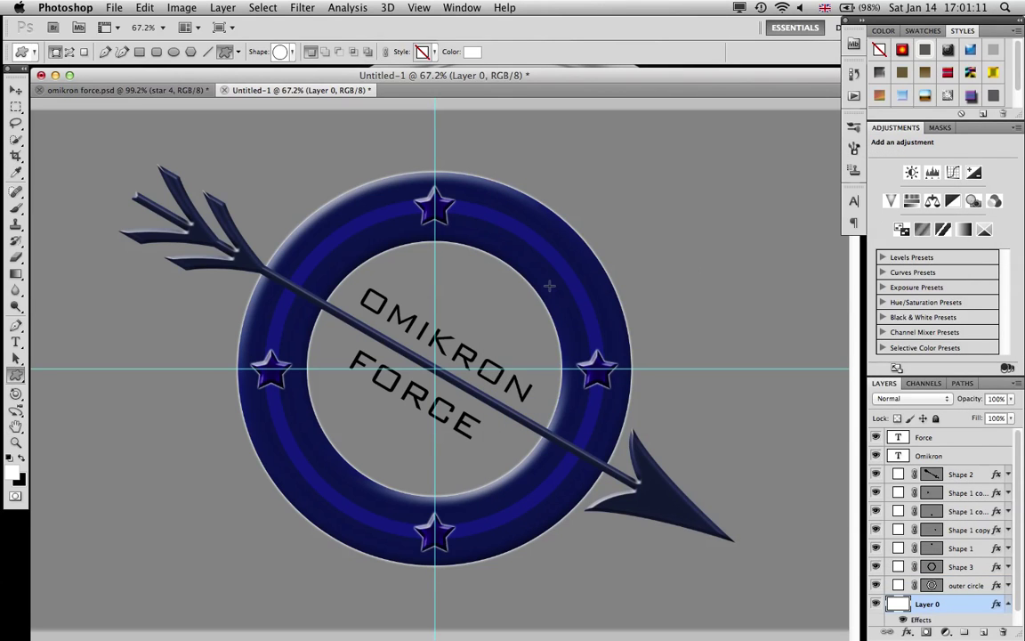
scroll(549, 285, "down", 3)
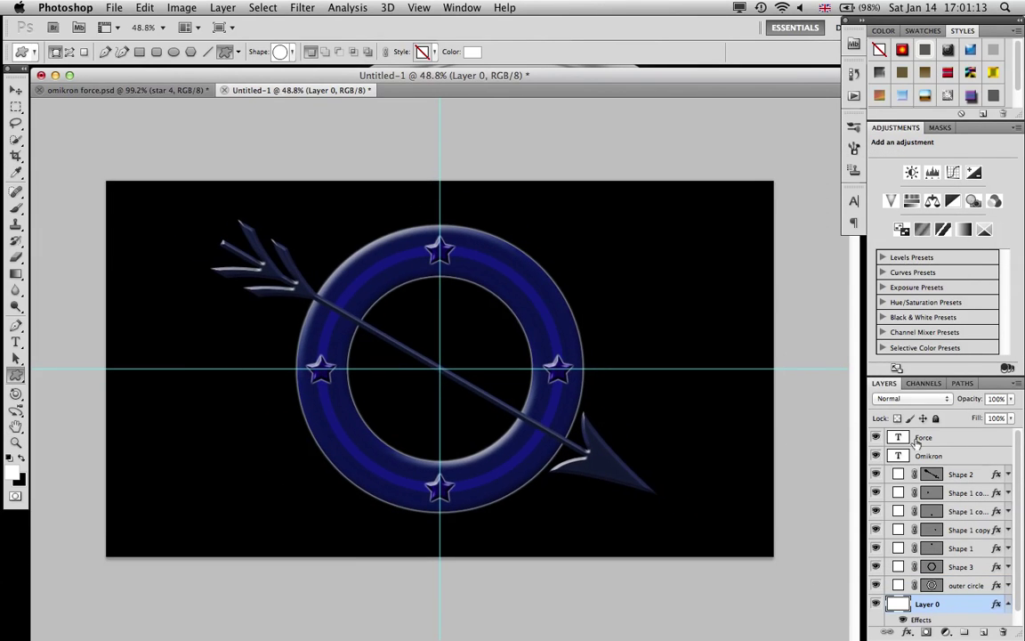
Give the OMIKRON text layer a white Color Overlay
left_click(963, 455)
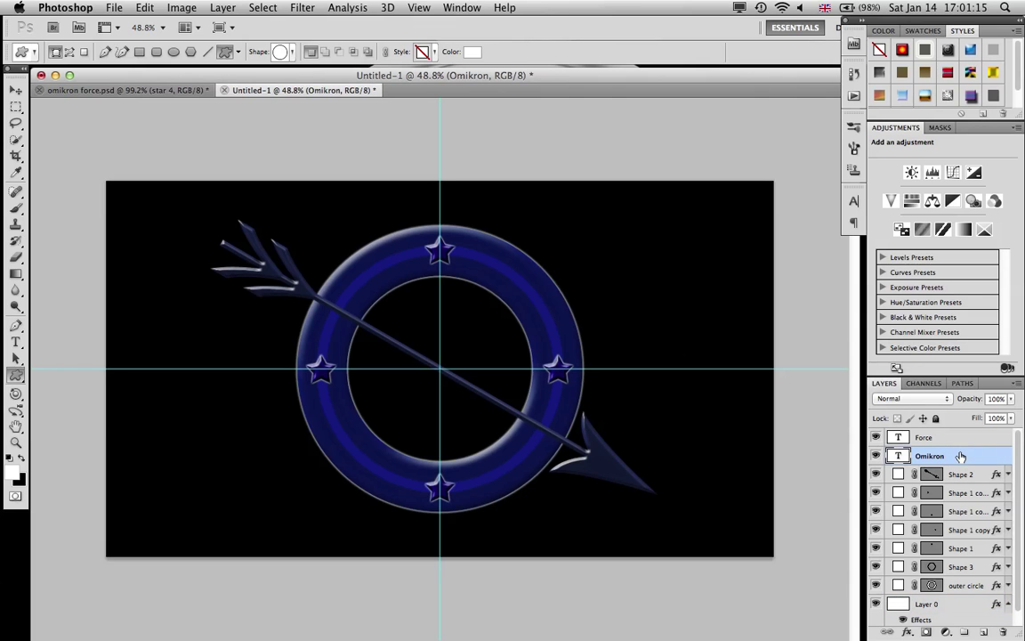
double_click(962, 455)
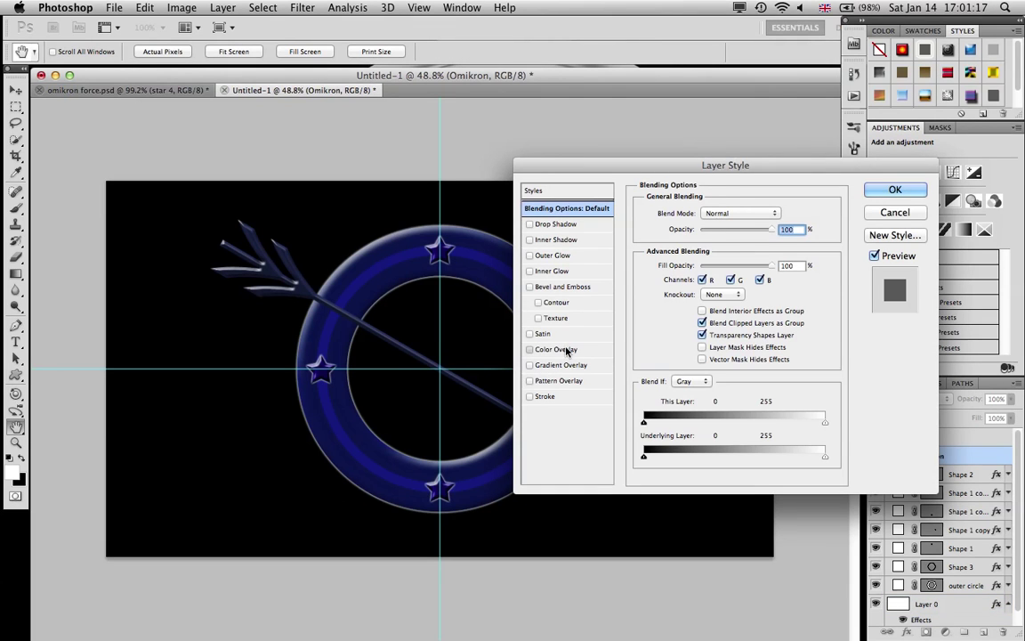
left_click(559, 348)
left_click(779, 212)
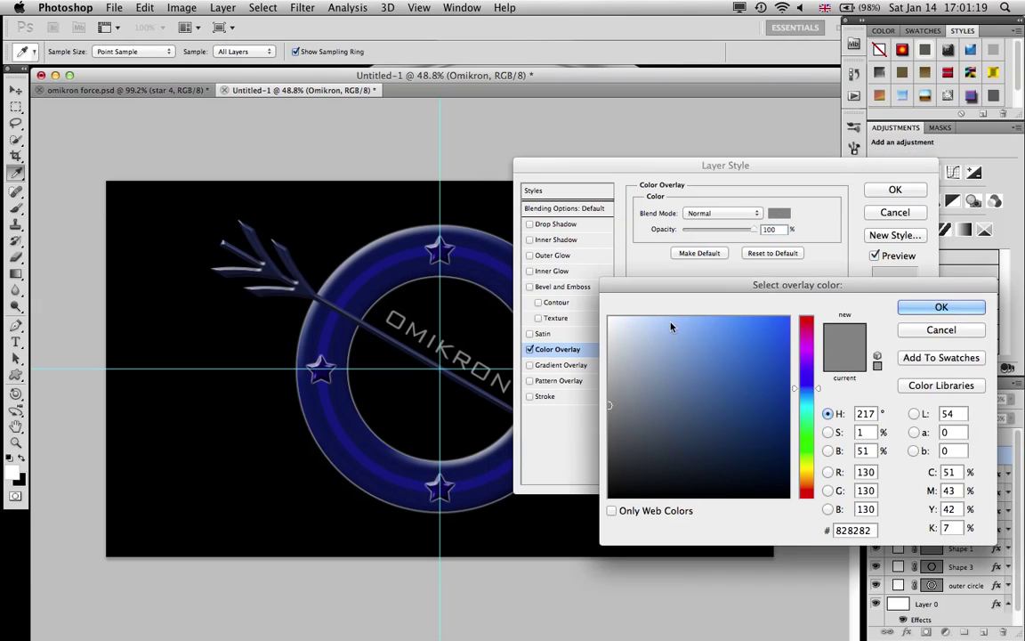
left_click_drag(675, 325, 543, 294)
left_click(917, 306)
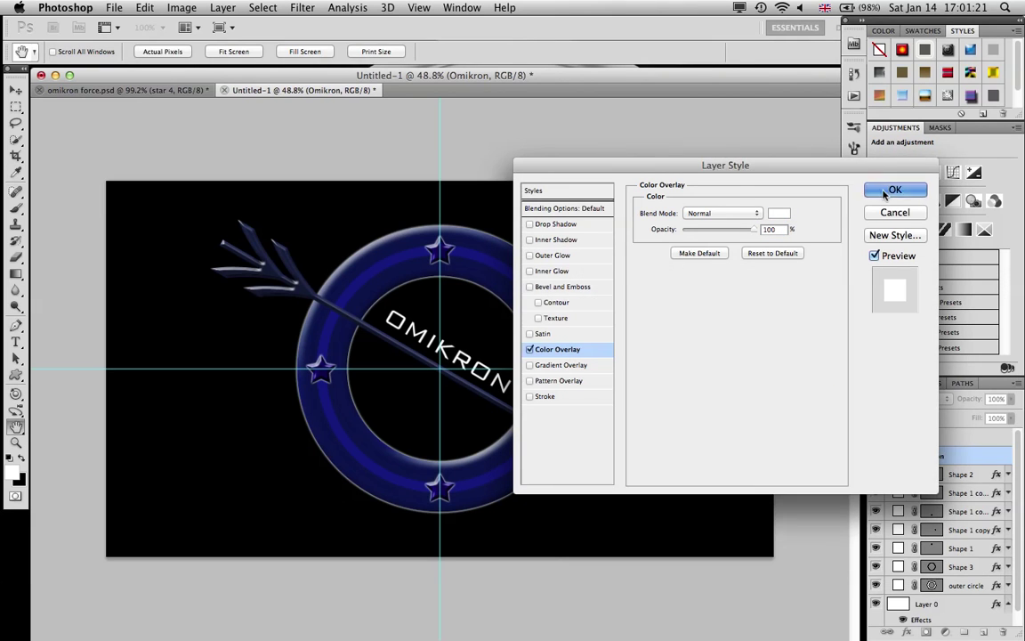
left_click(895, 188)
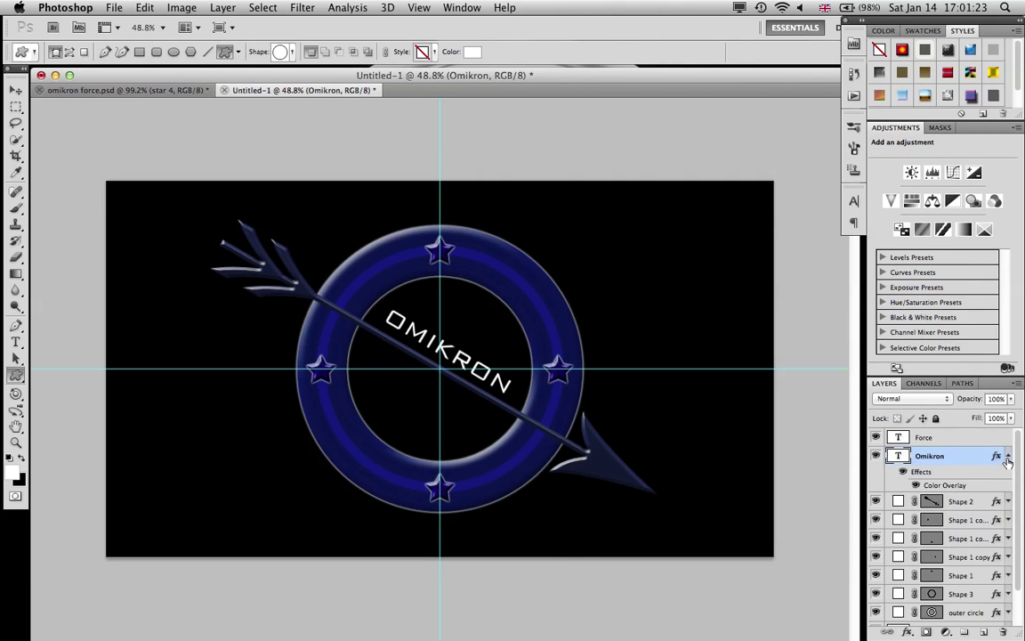
left_click(1008, 455)
Give the FORCE text layer a white Color Overlay
double_click(970, 437)
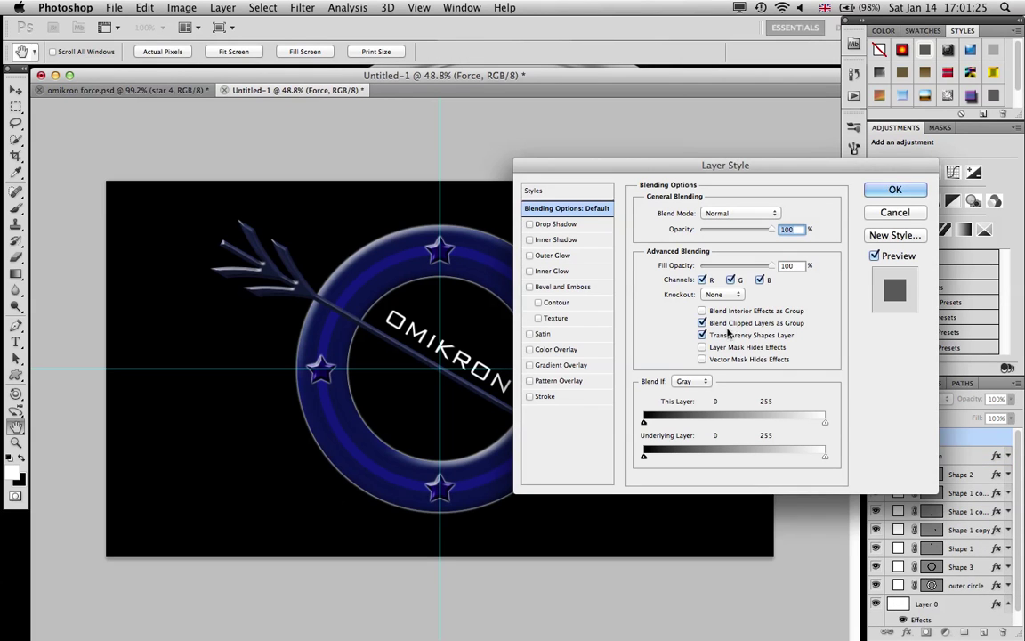
left_click(562, 349)
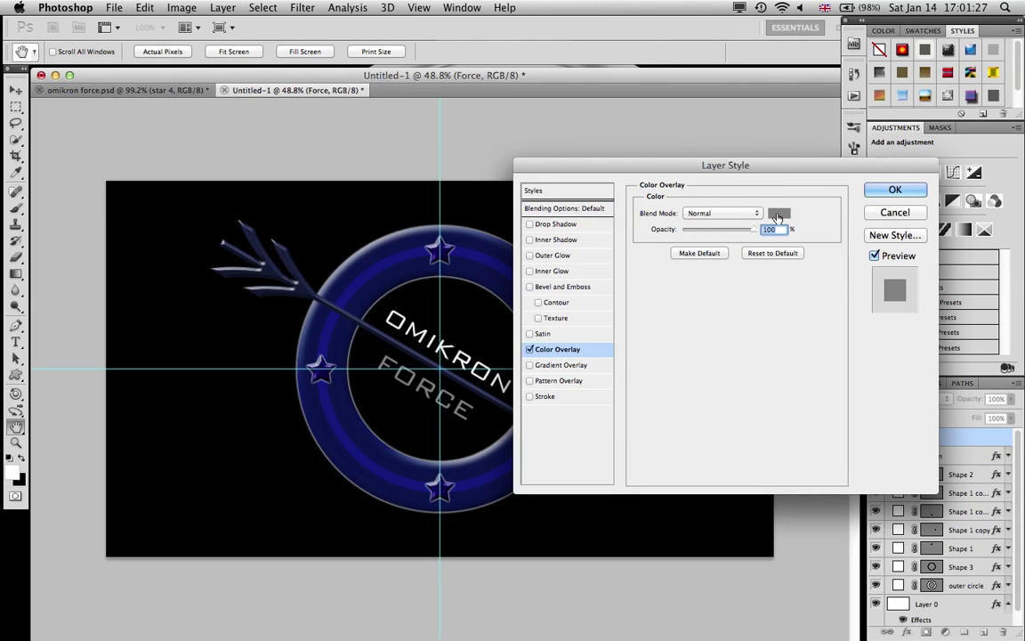
left_click(778, 217)
left_click(610, 319)
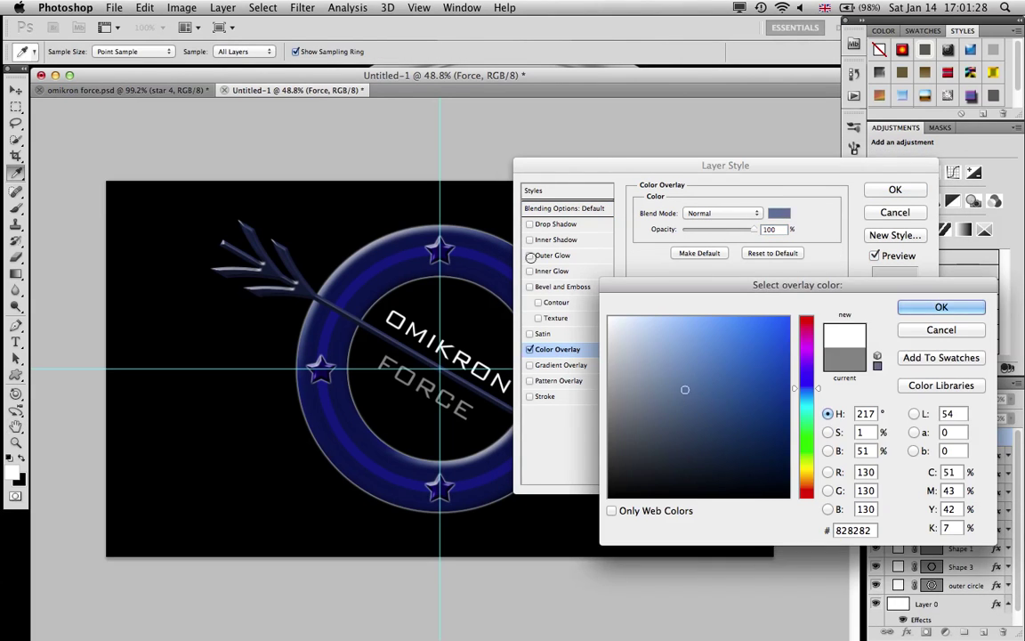
left_click(941, 307)
left_click(893, 190)
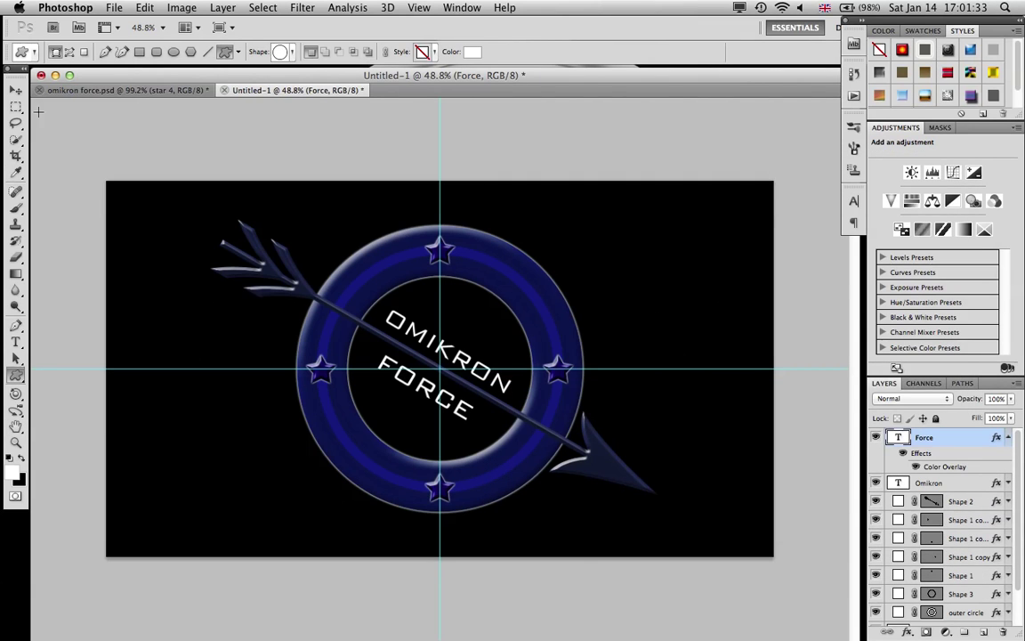
left_click(15, 89)
Drag the horizontal and vertical guides off the canvas
left_click_drag(229, 370, 211, 73)
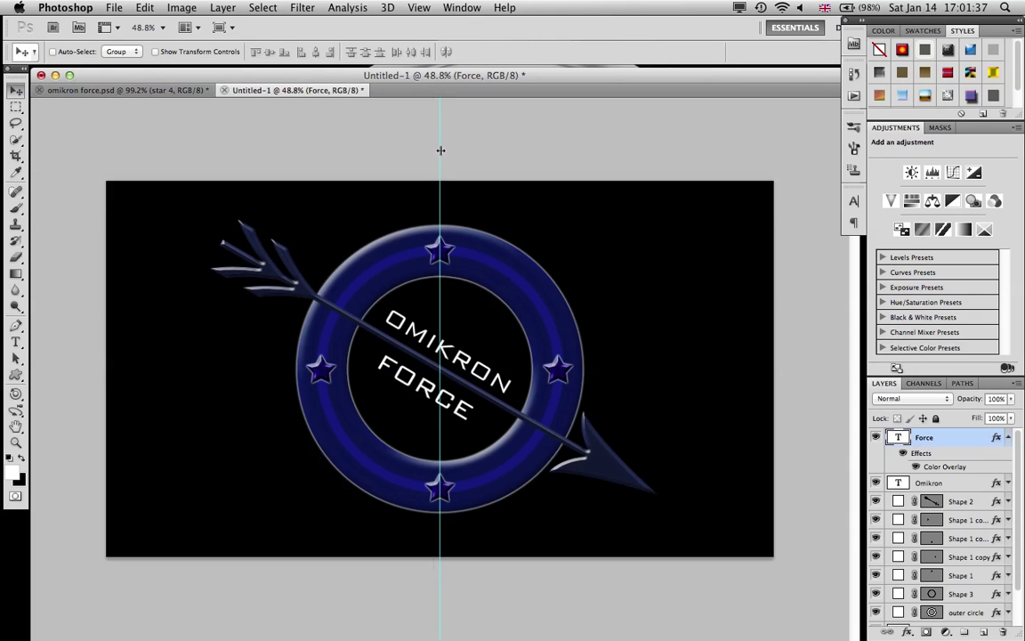
left_click_drag(437, 154, 18, 151)
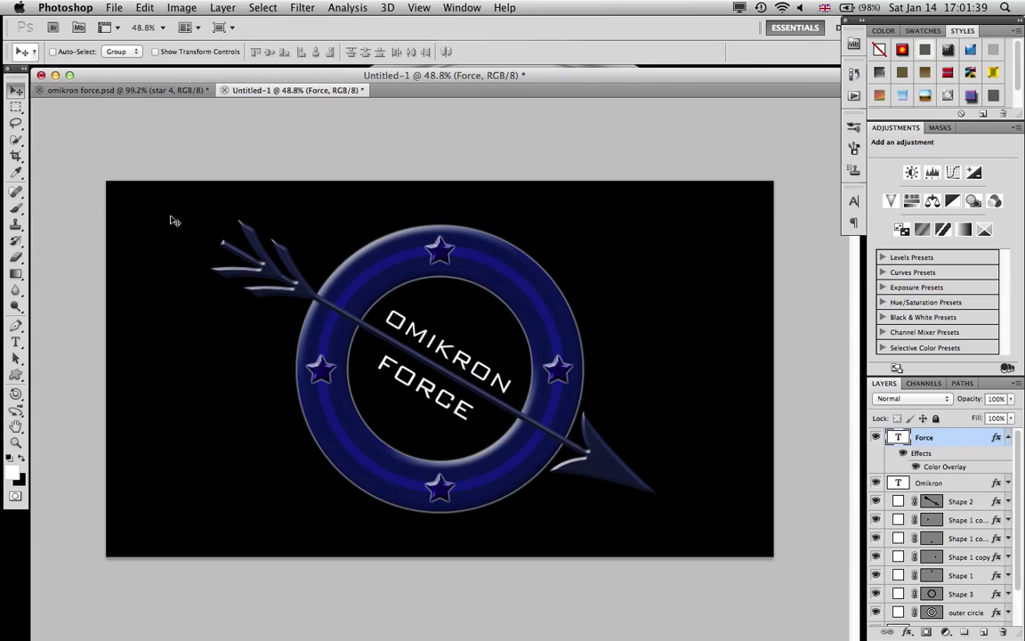
key("t")
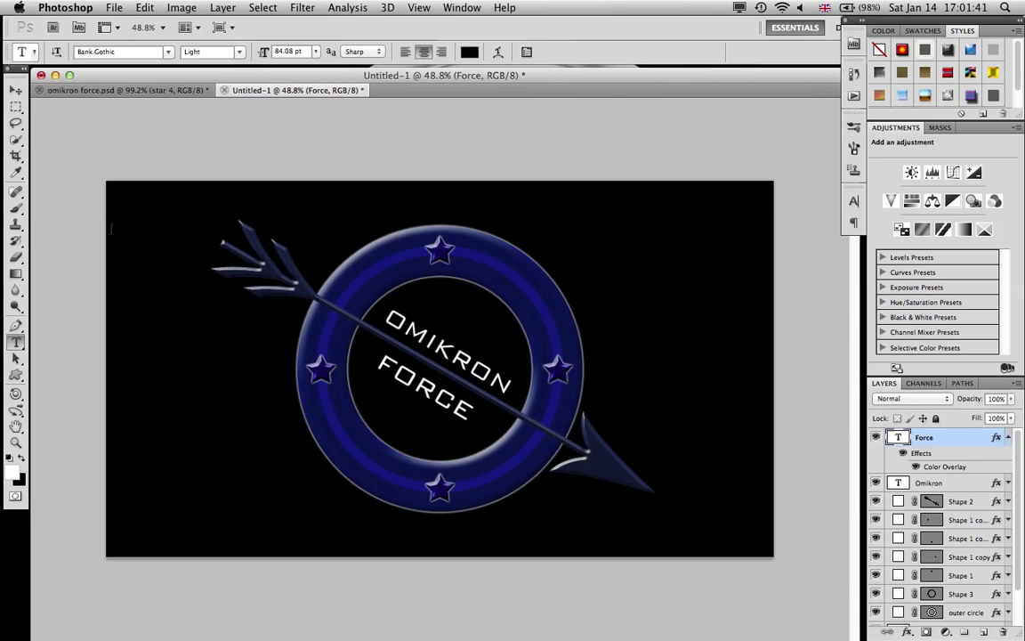
Preview the badge full screen, then return to the normal workspace and zoom out
key("f")
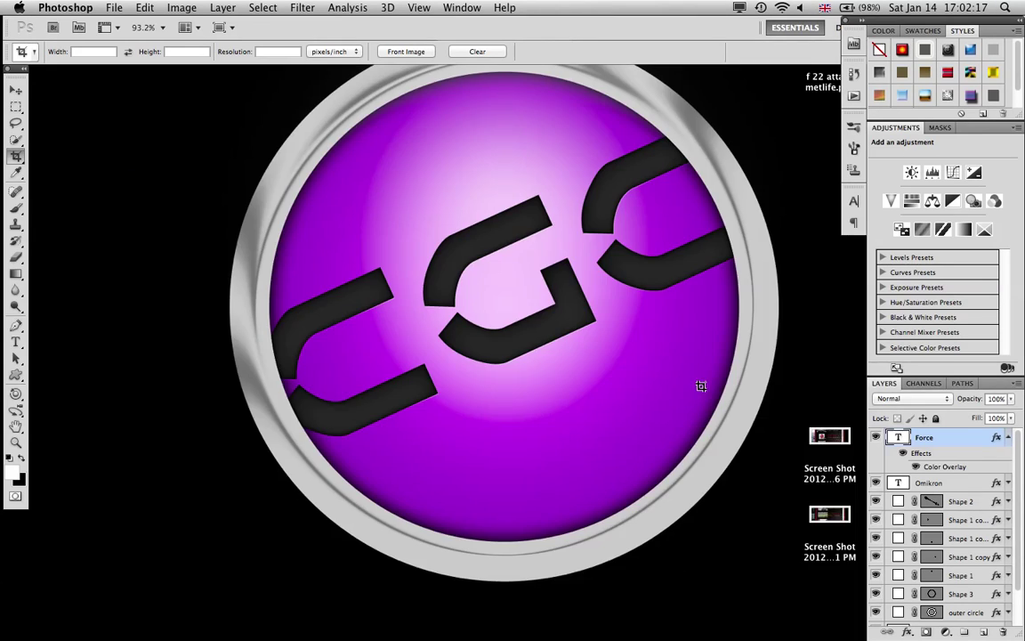
key("f")
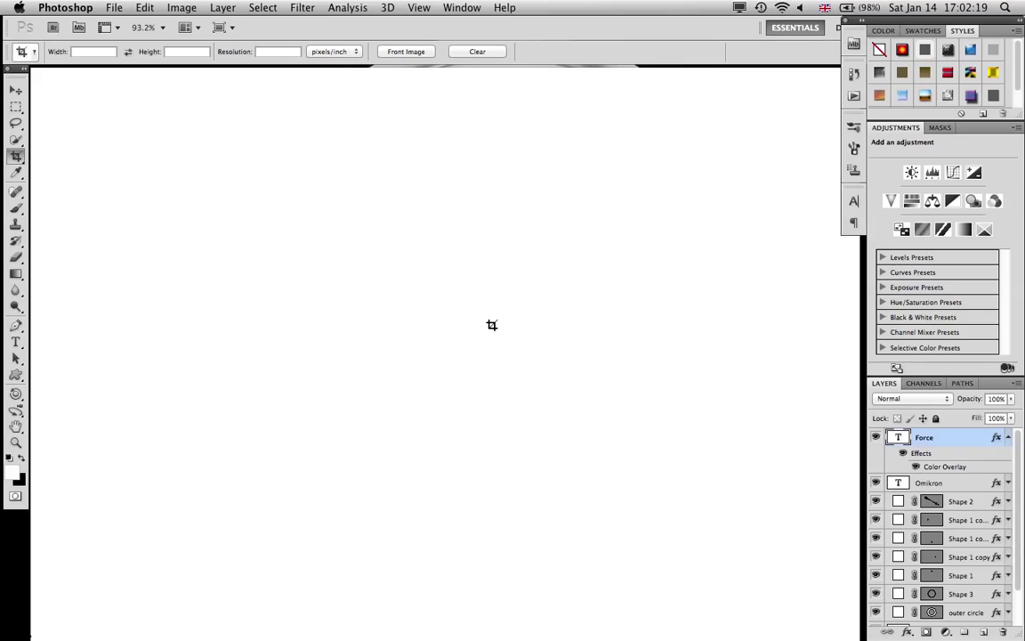
key("super+minus")
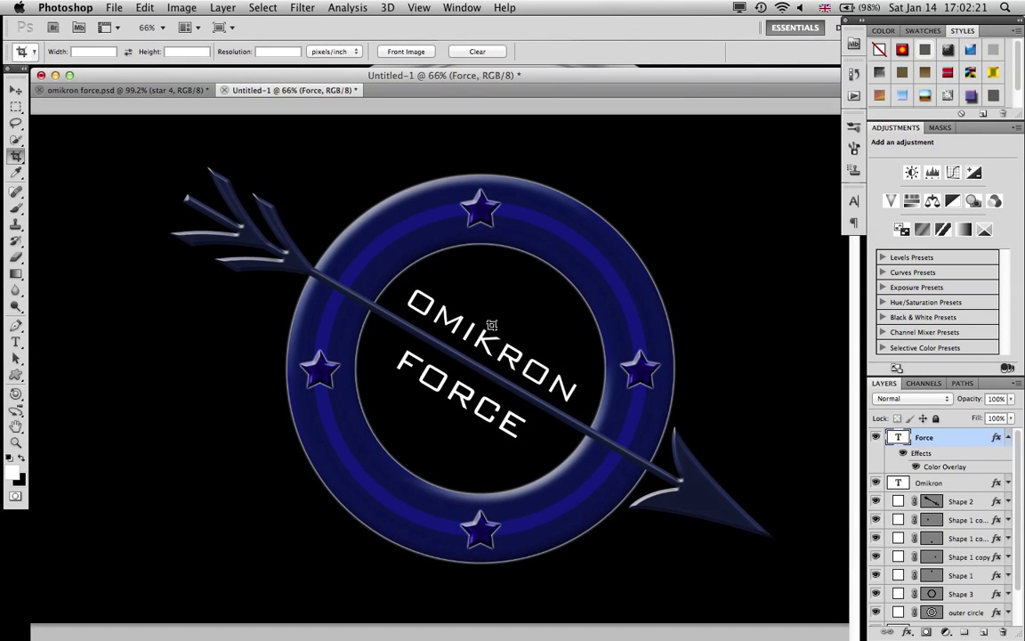
Select the arrow's Shape 2 layer and rasterize it for erasing
key("super+minus")
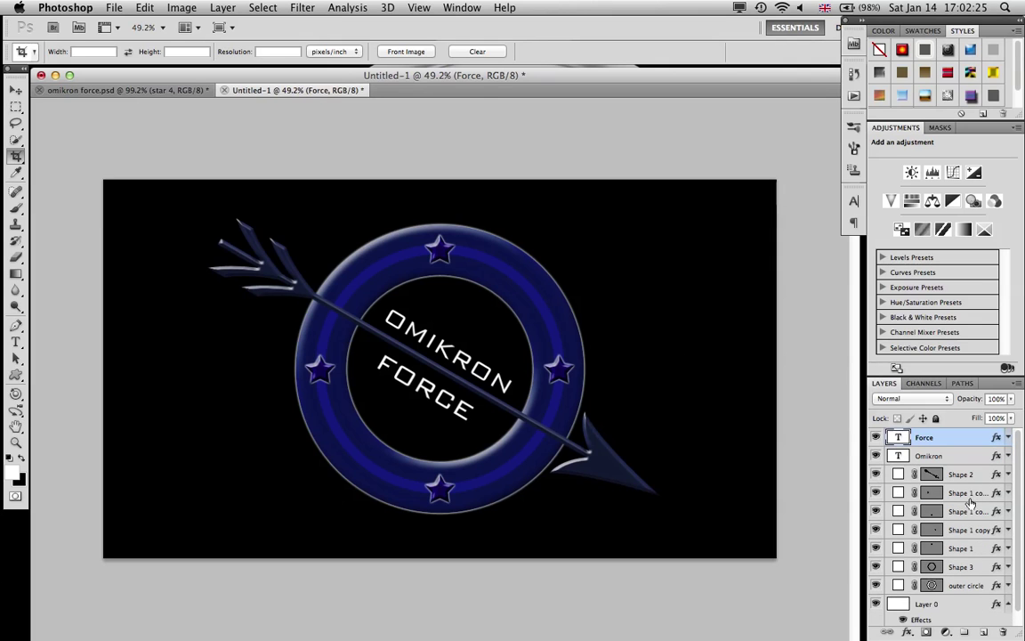
left_click(1009, 437)
left_click(975, 473)
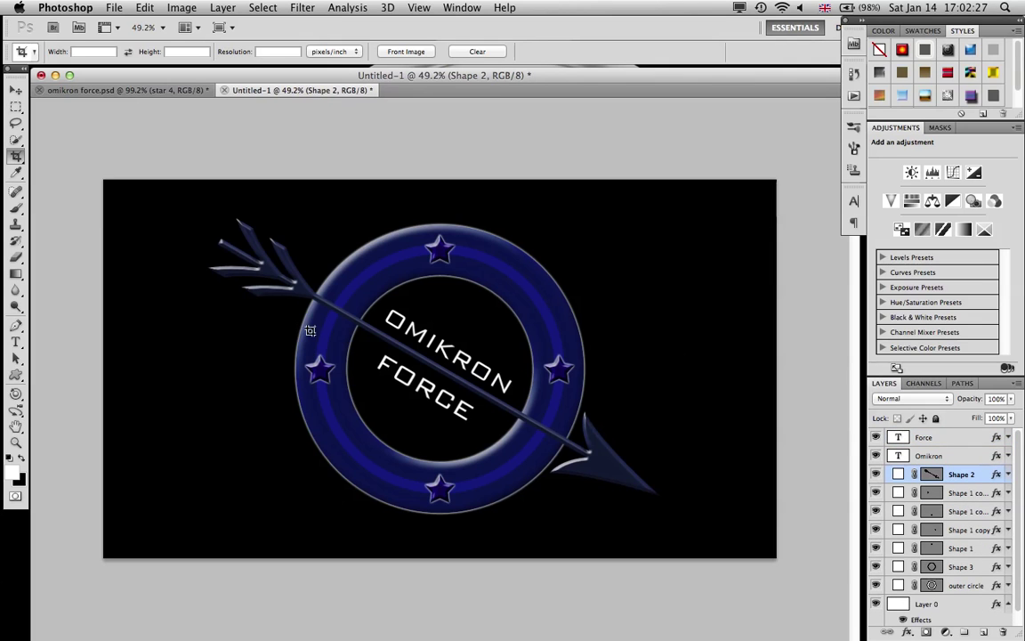
key("super+plus")
scroll(310, 330, "left", 5)
scroll(310, 331, "up", 3)
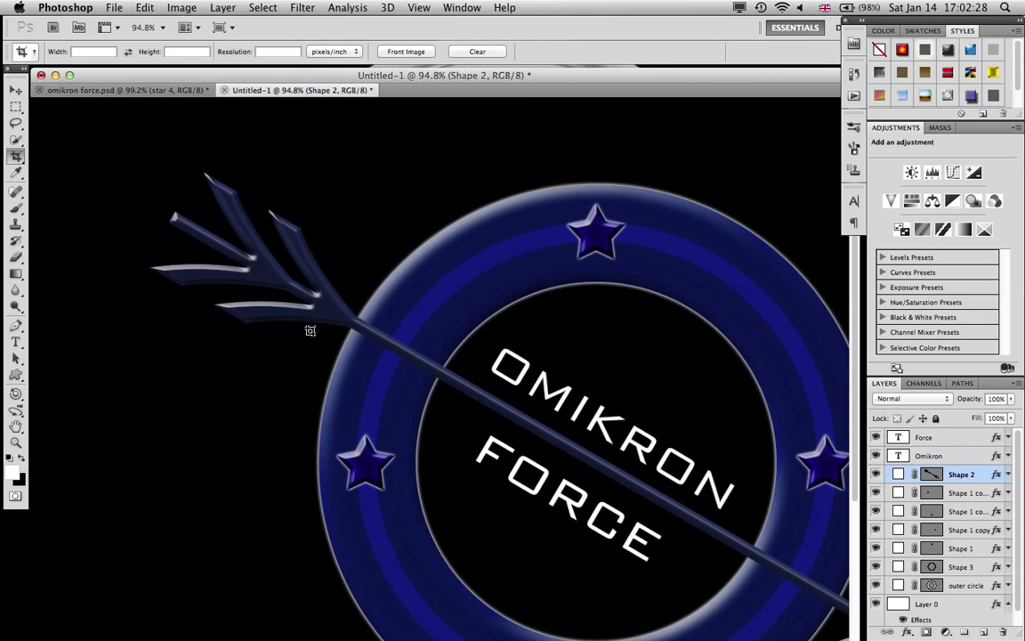
left_click(15, 260)
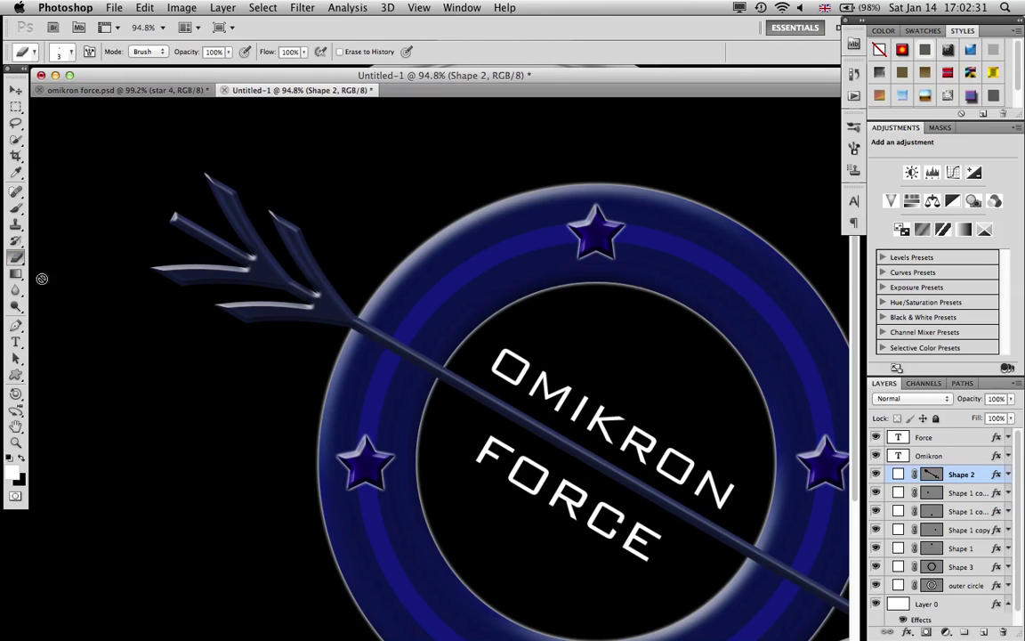
right_click(957, 474)
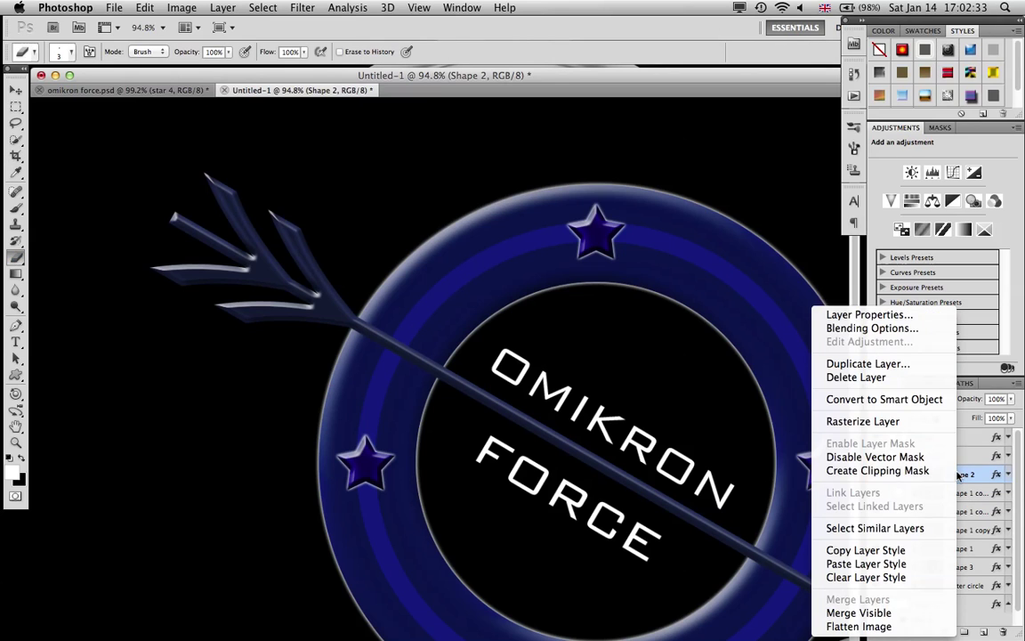
left_click(833, 422)
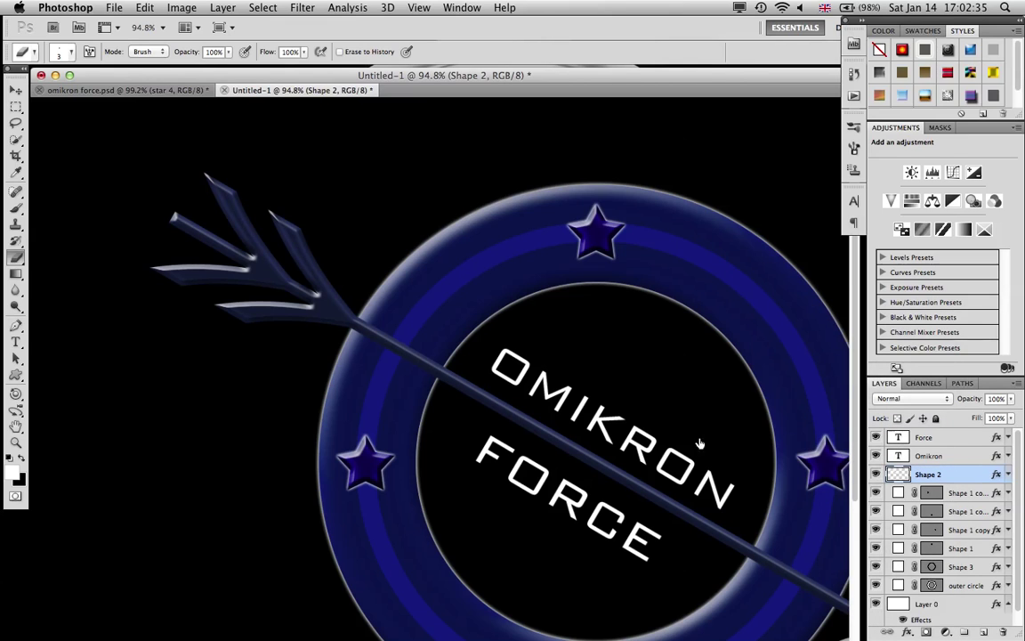
Erase the arrow shaft over the ring's upper-left band with a 29 px eraser
left_click(63, 51)
left_click(44, 91)
key("Return")
left_click_drag(434, 368, 359, 322)
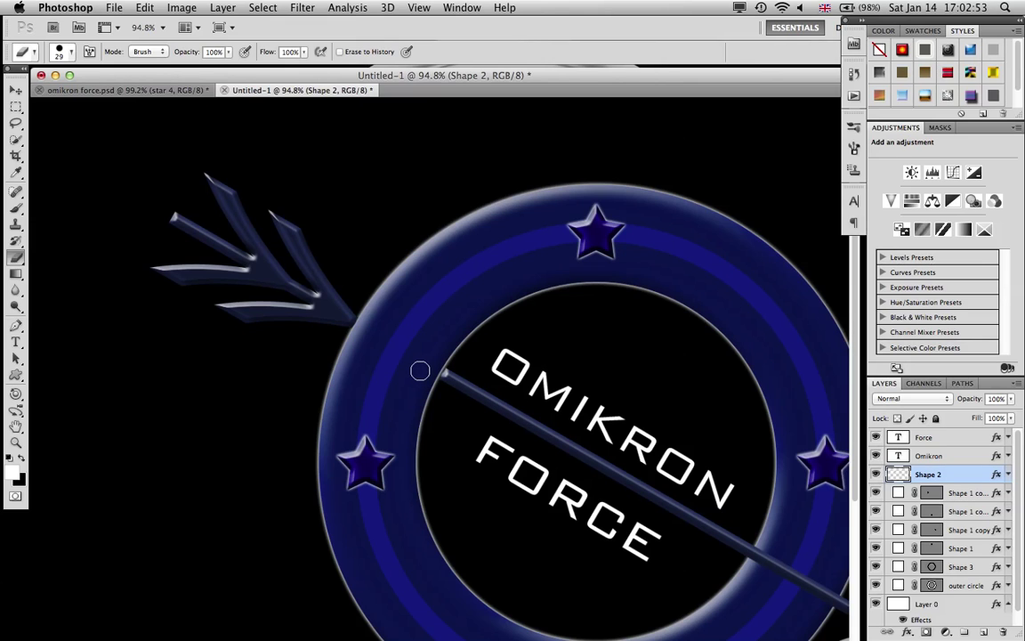
scroll(420, 370, "down", 4)
scroll(420, 370, "up", 1)
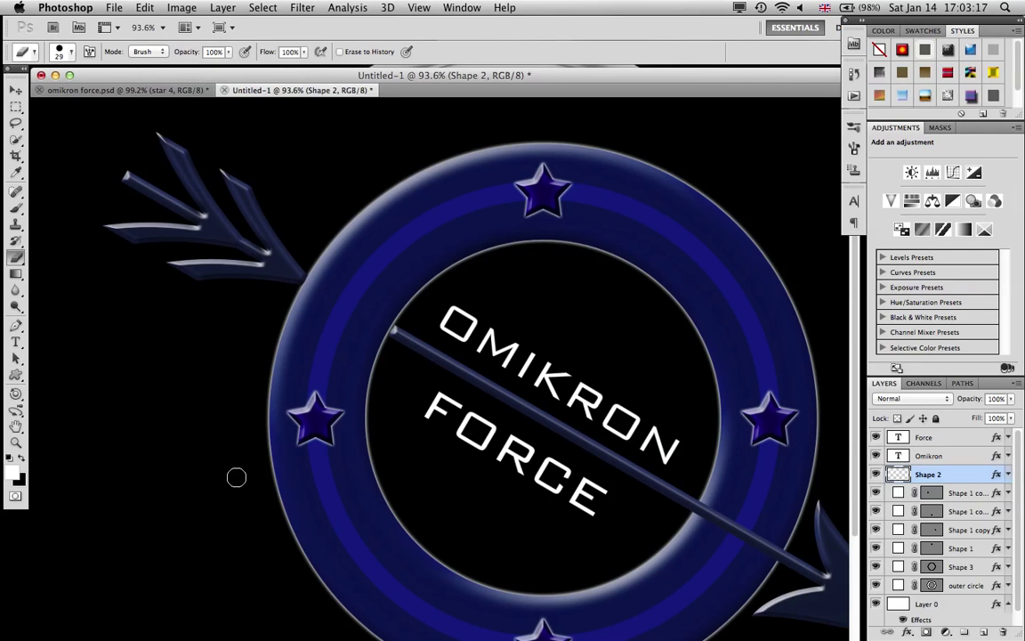
scroll(288, 420, "down", 3)
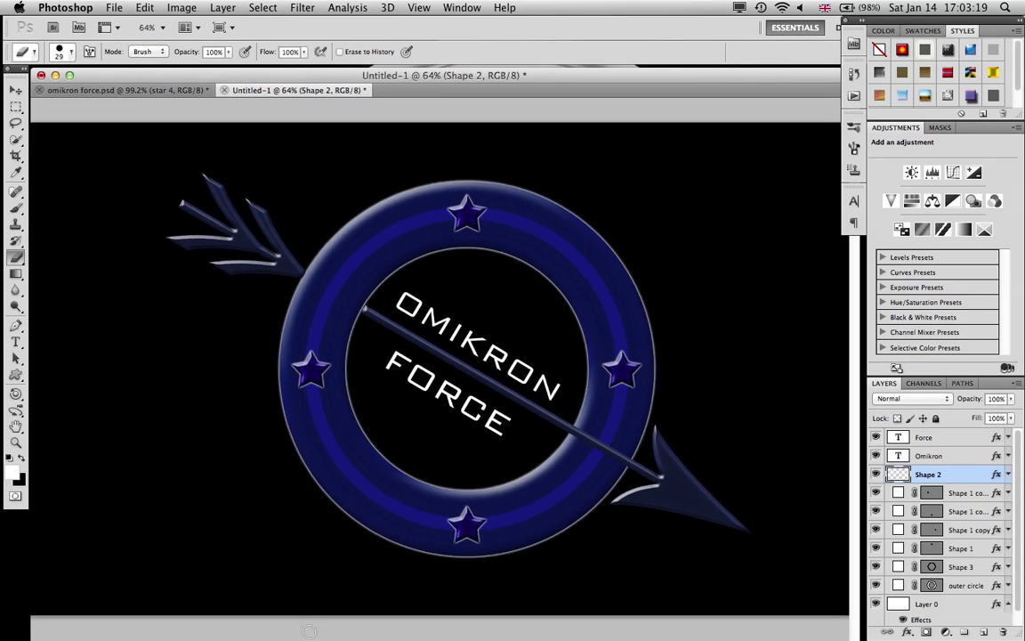
left_click(16, 90)
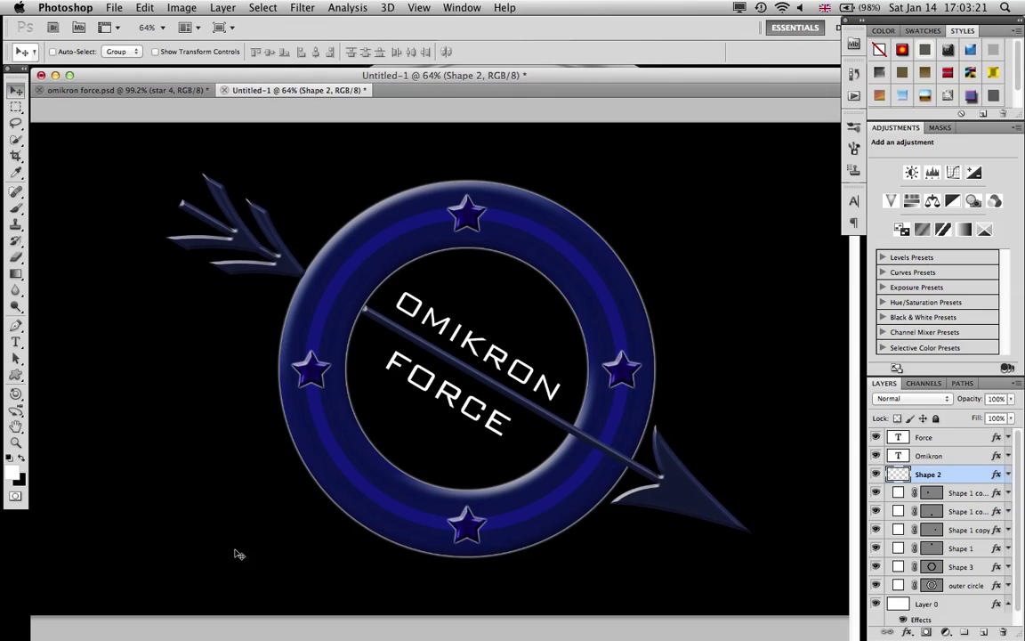
Switch to QuickTime Player with Cmd+Tab
key("super+Tab")
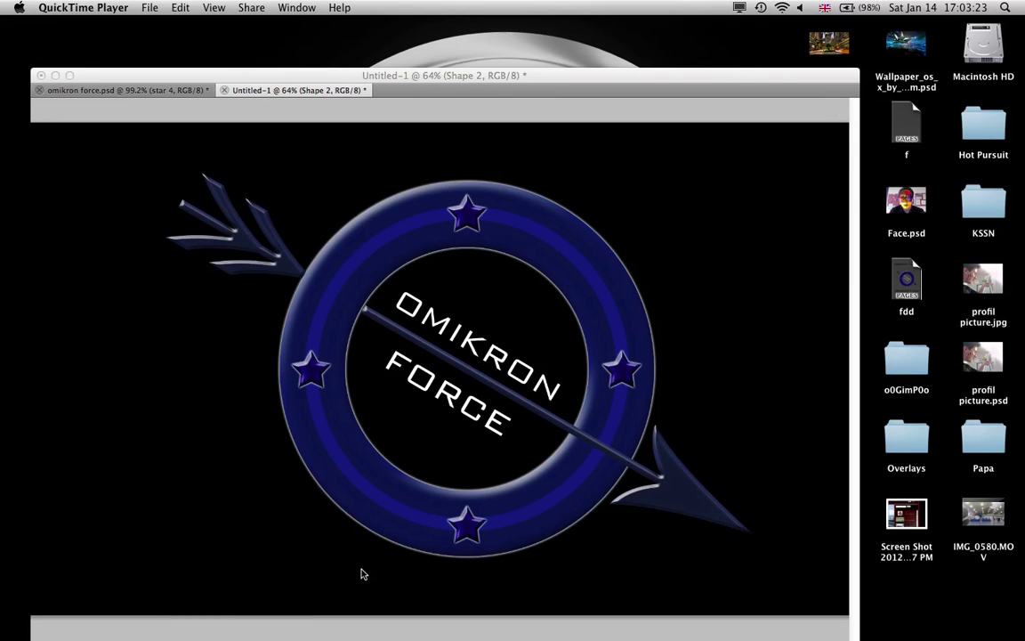